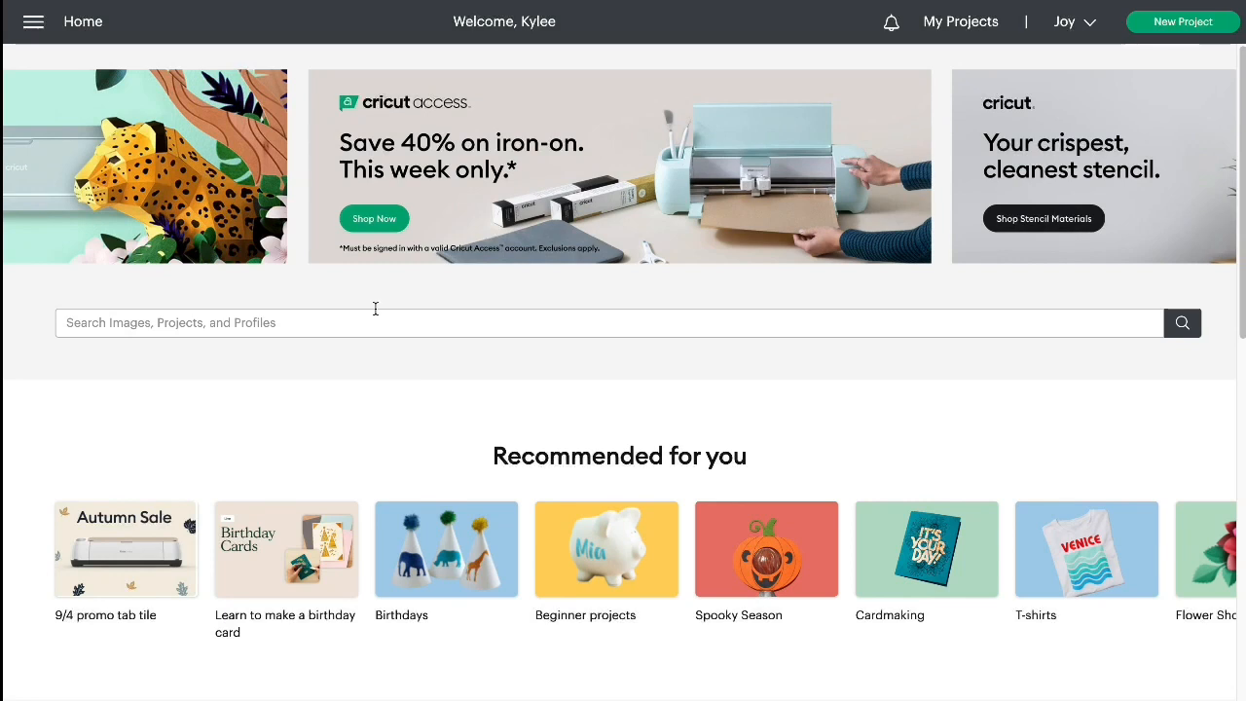
Open the custom materials list for the Joy : FB6A Bluetooth device
{"action": "left_click", "coordinate": [33, 22]}
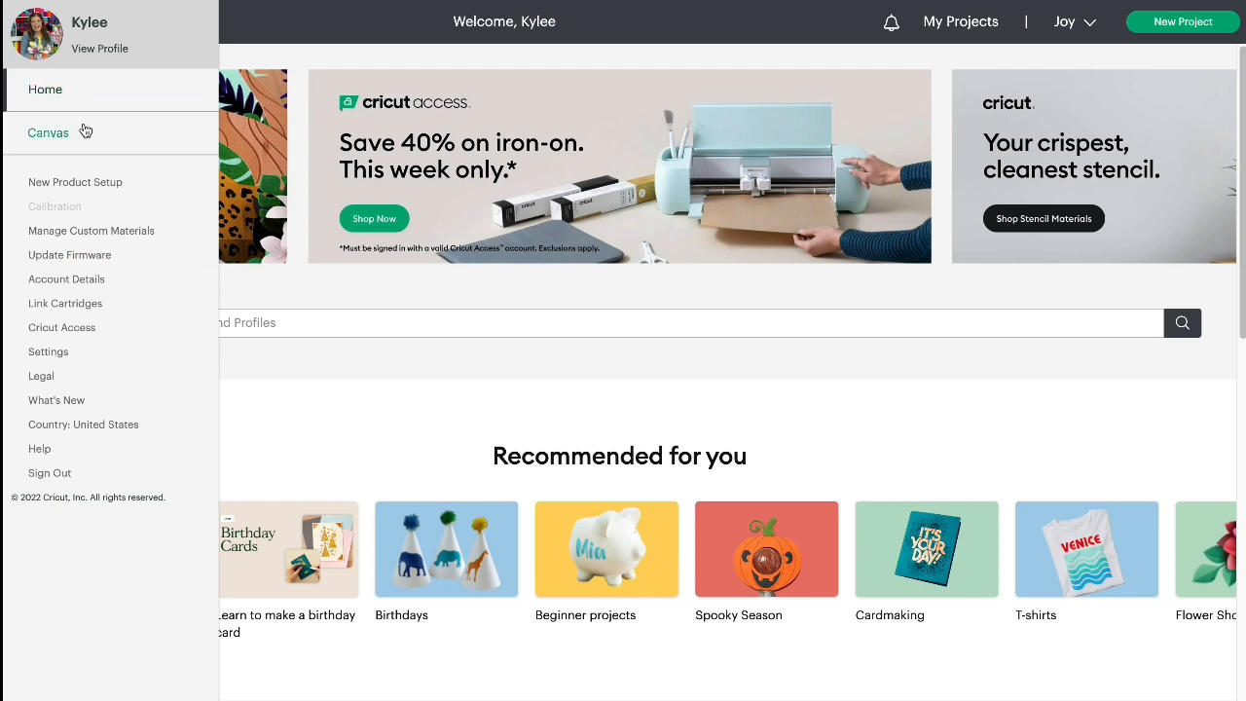
{"action": "left_click", "coordinate": [110, 233]}
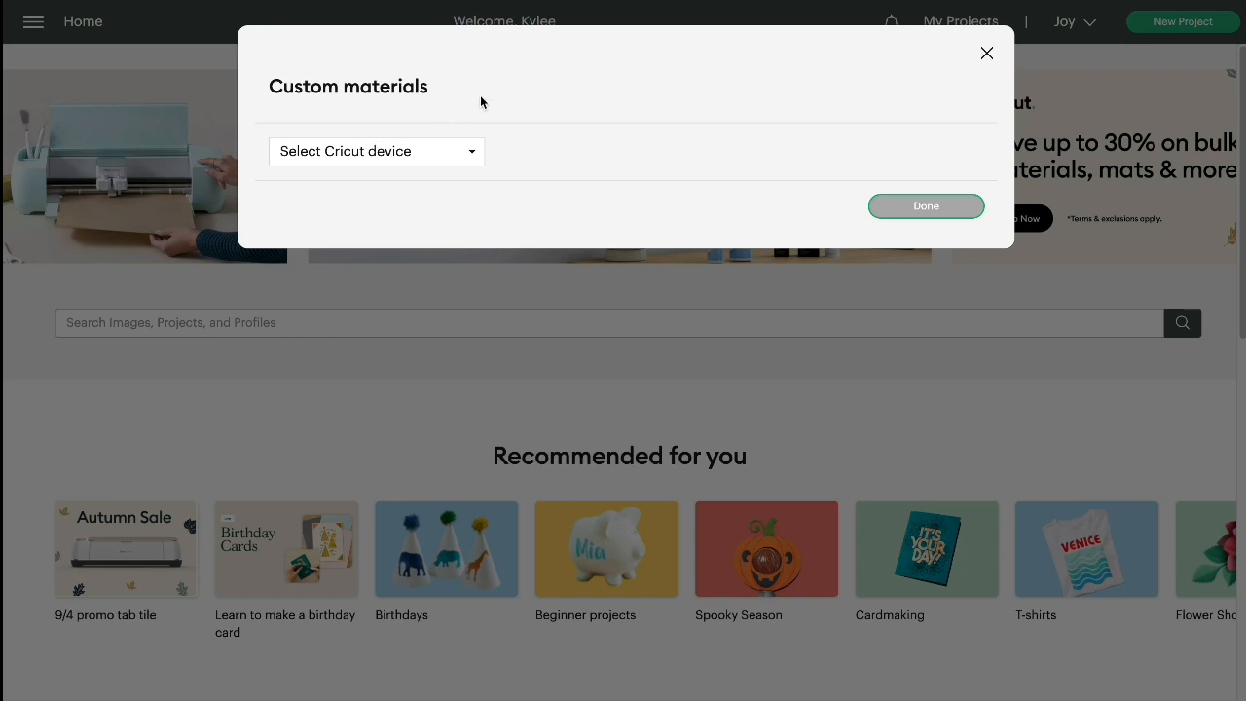
{"action": "left_click", "coordinate": [473, 153]}
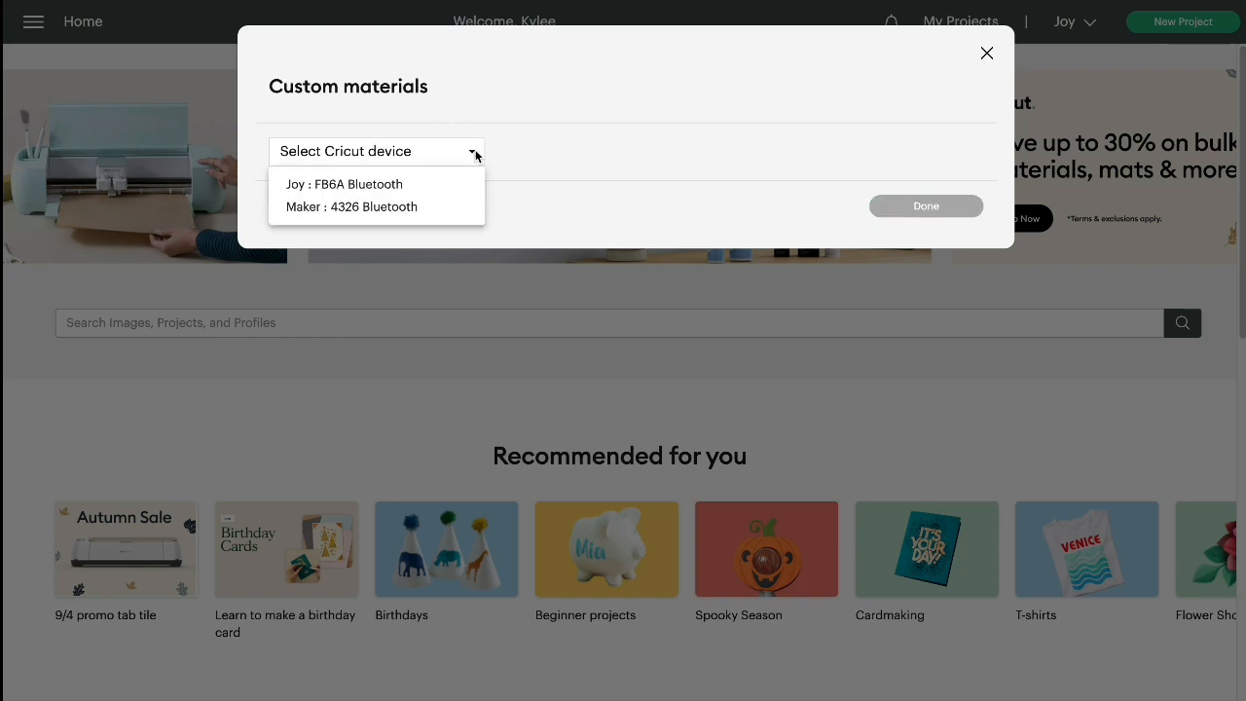
{"action": "left_click", "coordinate": [407, 192]}
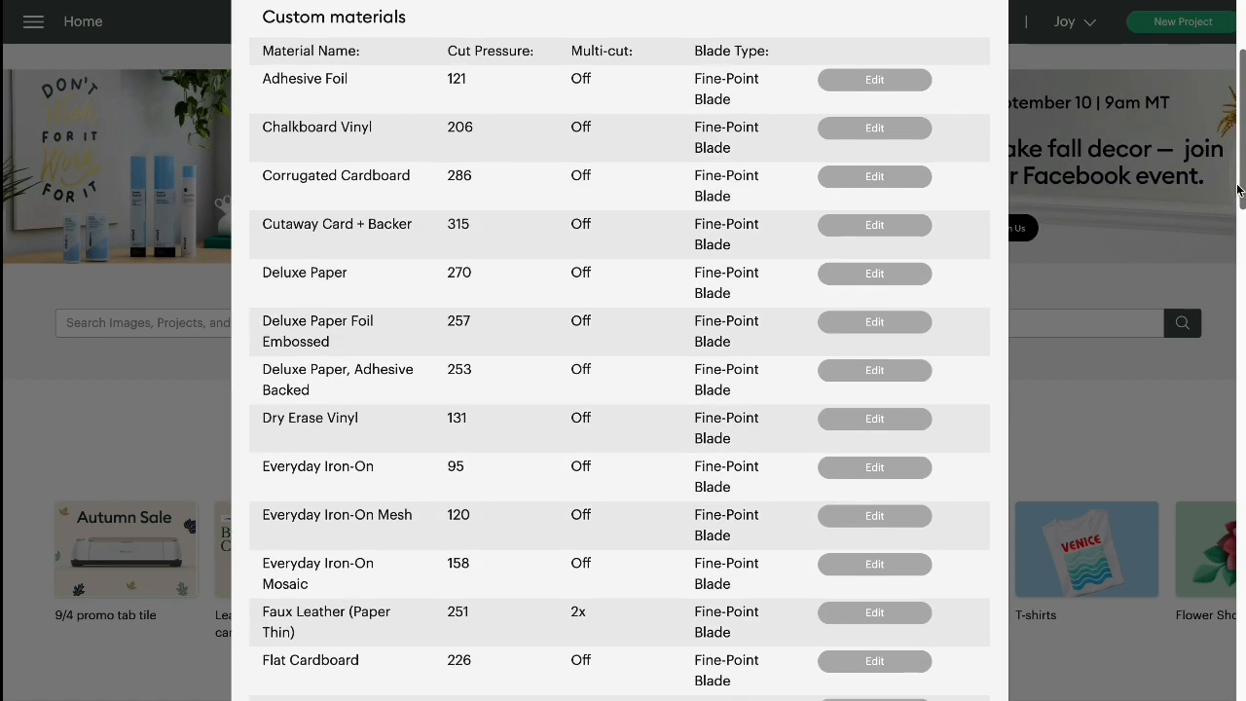
Open Heavy Cardstock – 100 lb (270 gsm) for editing and review its cut pressure and multi-cut options, leaving multi-cut at 3x
{"action": "scroll", "coordinate": [1225, 278], "scroll_direction": "down", "scroll_amount": 5}
{"action": "scroll", "coordinate": [1225, 278], "scroll_direction": "down", "scroll_amount": 1}
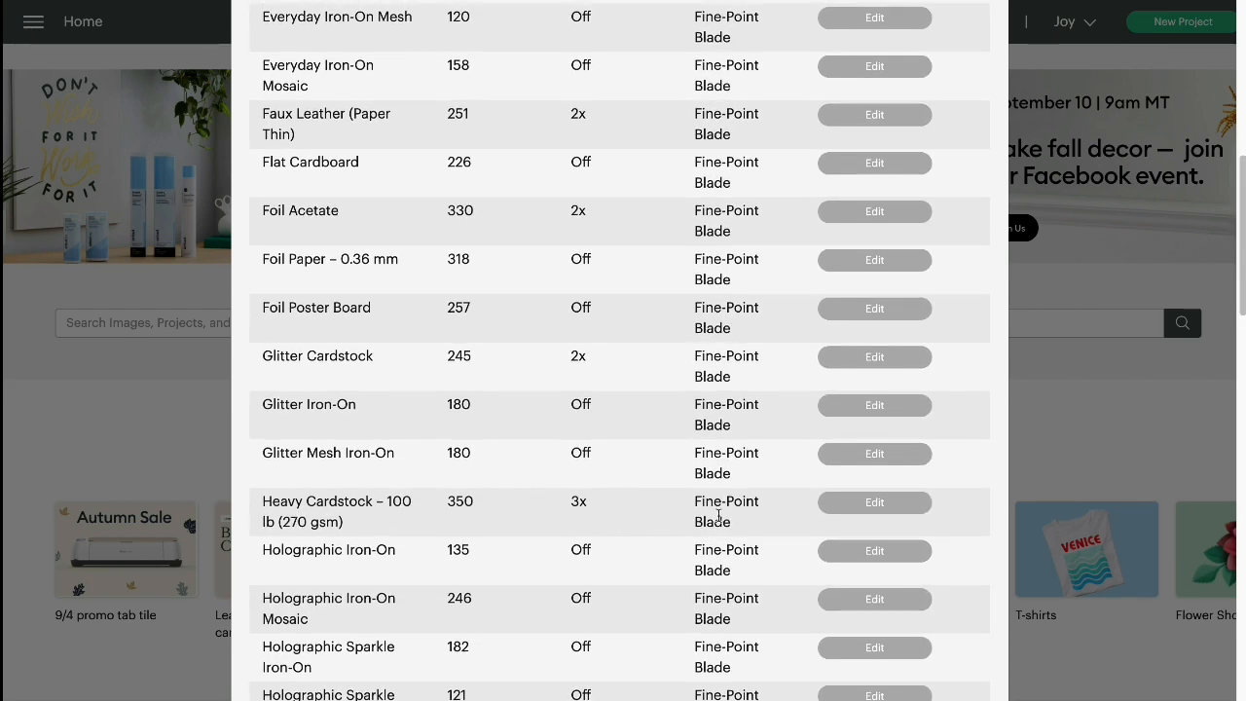
{"action": "left_click", "coordinate": [863, 502]}
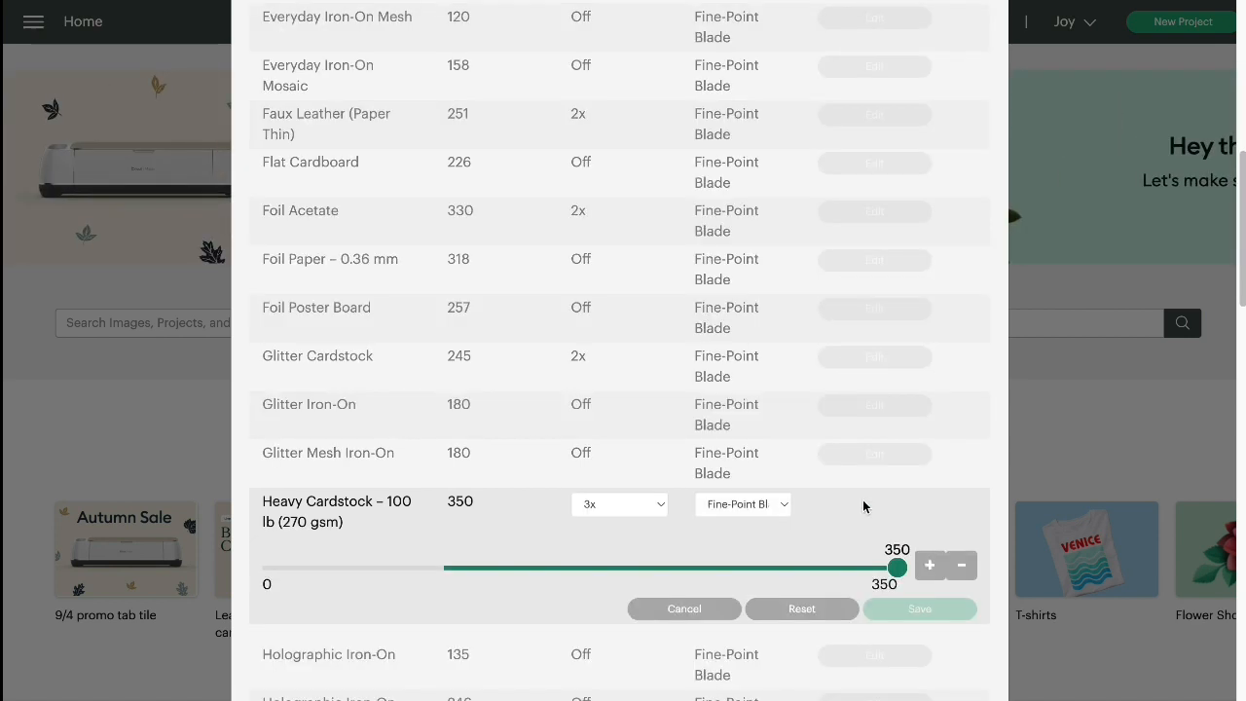
{"action": "mouse_move", "coordinate": [894, 570]}
{"action": "left_mouse_down"}
{"action": "mouse_move", "coordinate": [877, 568]}
{"action": "mouse_move", "coordinate": [913, 563]}
{"action": "left_mouse_up"}
{"action": "left_click", "coordinate": [654, 504]}
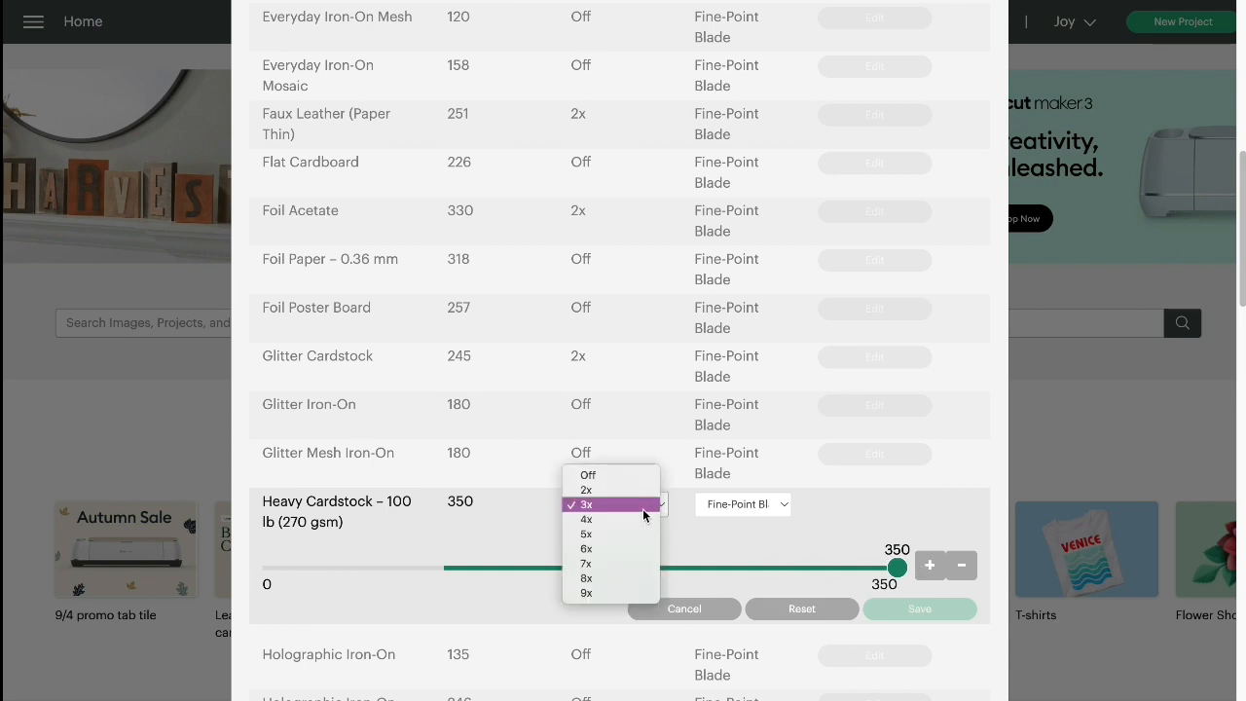
{"action": "left_click", "coordinate": [643, 506]}
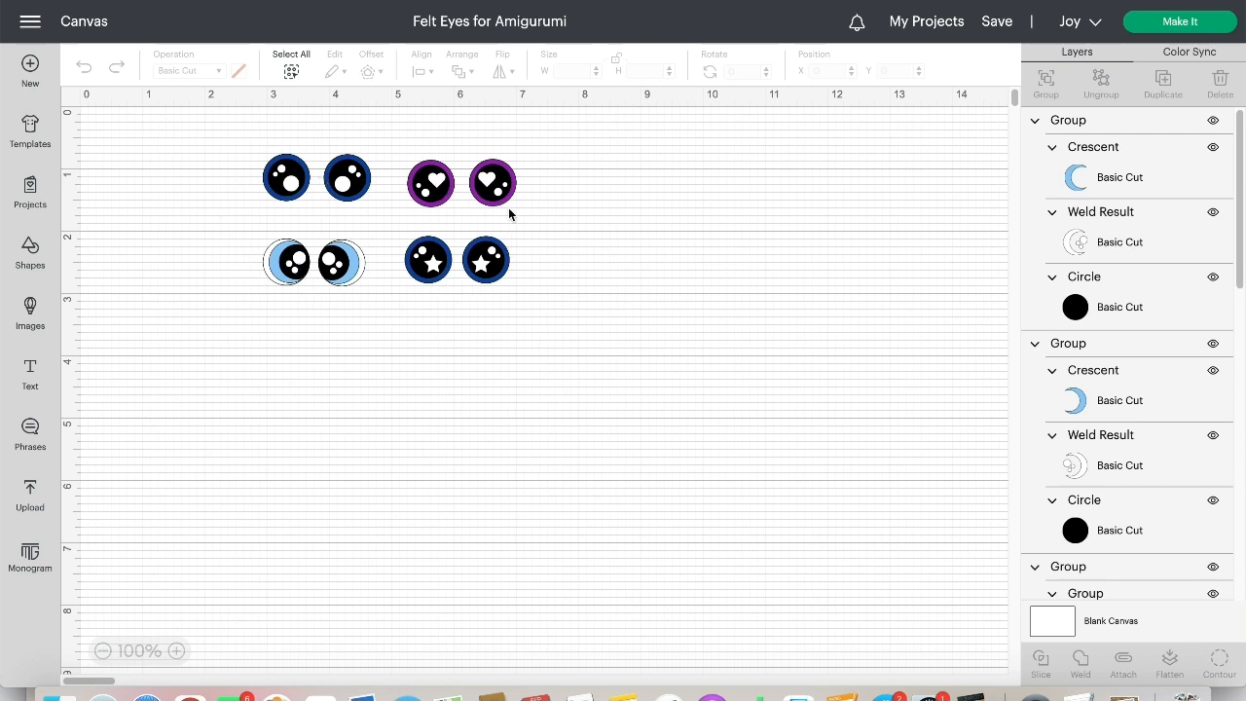
Enlarge the purple heart eye pair to about 2.146 in wide and ungroup it, moving the right eye away from its partner
{"action": "left_click_drag", "start_coordinate": [477, 195], "coordinate": [562, 209]}
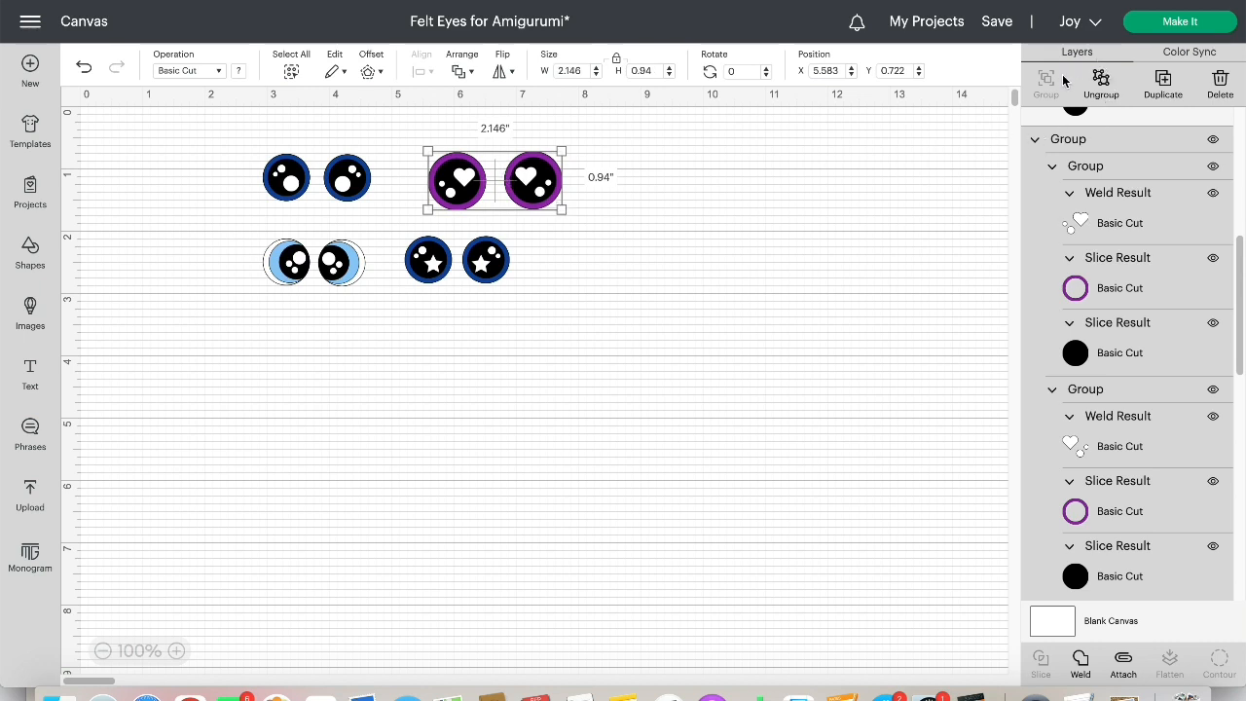
{"action": "left_click", "coordinate": [1101, 85]}
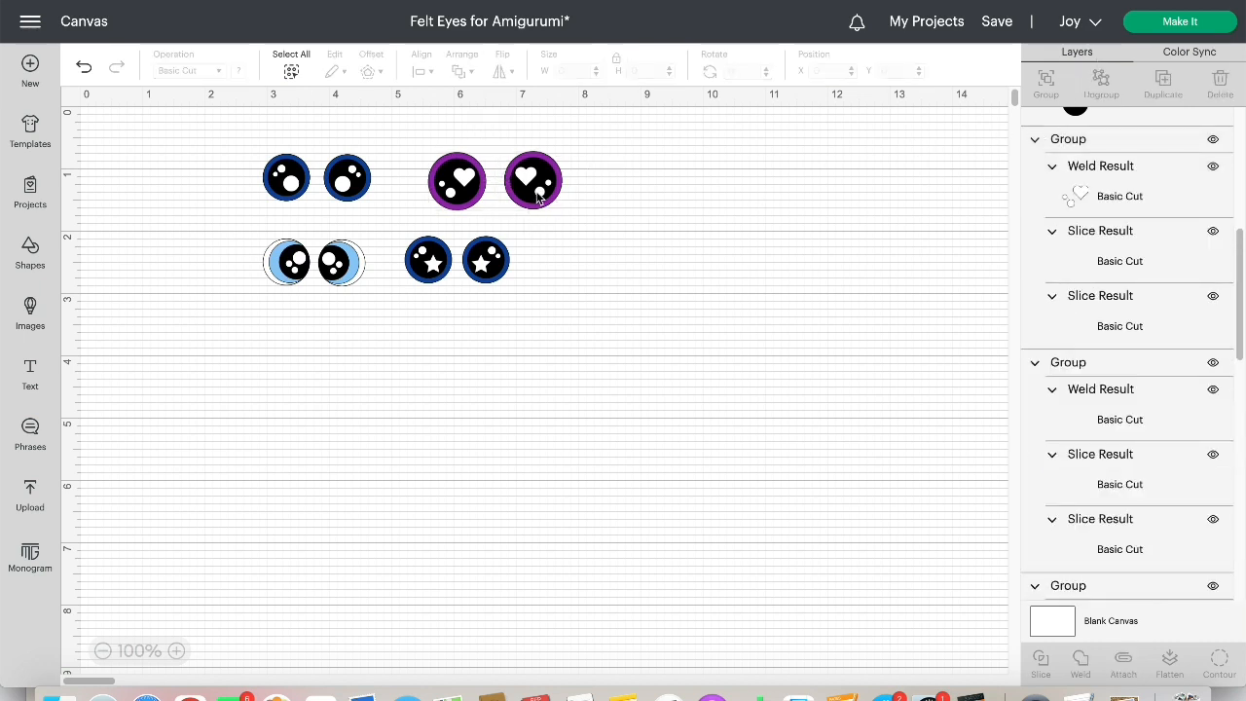
{"action": "left_click_drag", "start_coordinate": [533, 181], "coordinate": [580, 181]}
Try a size of 1.5 by 1.5 in on the right heart eye and undo the resize
{"action": "left_click", "coordinate": [583, 74]}
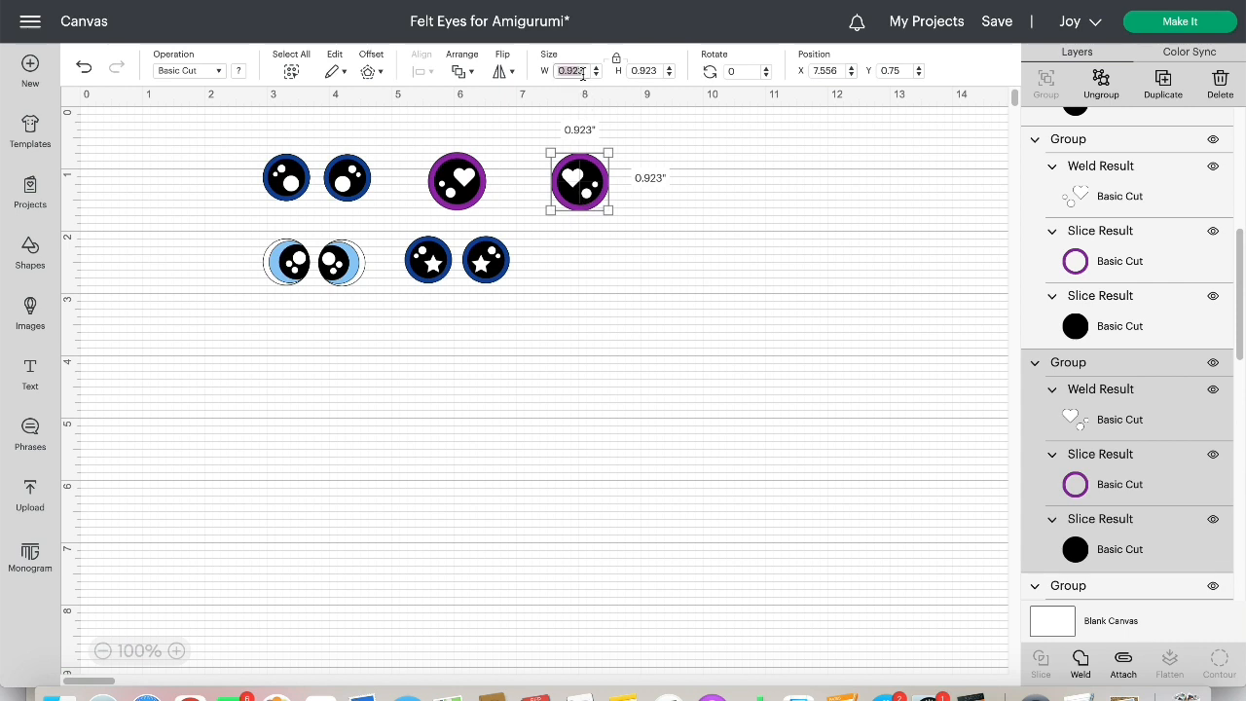
{"action": "type", "text": "1.5"}
{"action": "left_click", "coordinate": [650, 70]}
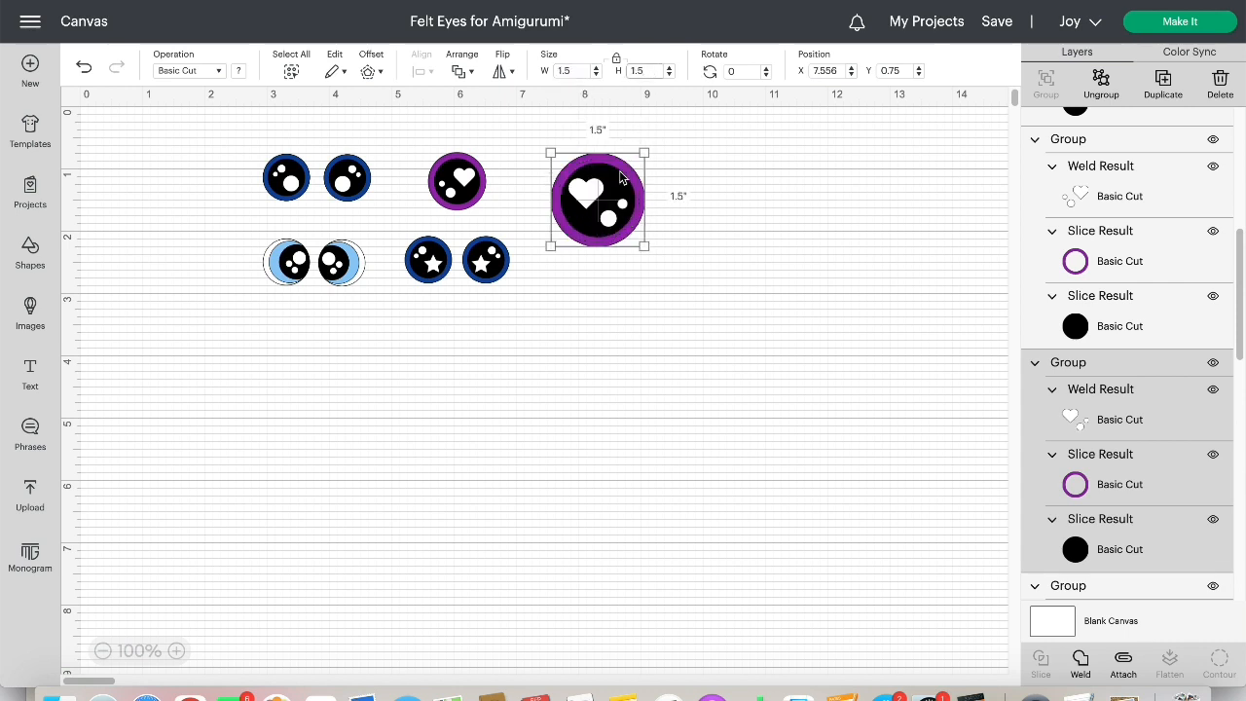
{"action": "left_click", "coordinate": [84, 71]}
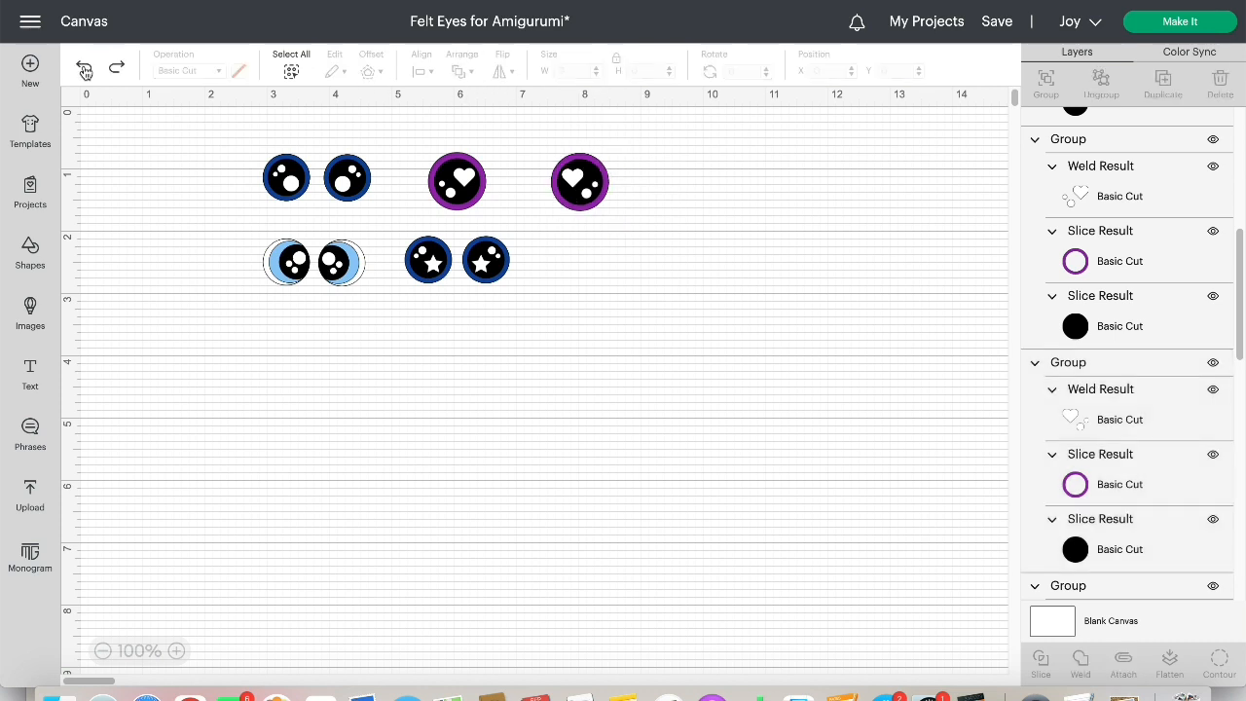
Move the left heart eye close to its partner and shift the plain blue eye pair slightly left
{"action": "left_click", "coordinate": [464, 193]}
{"action": "left_click_drag", "start_coordinate": [463, 193], "coordinate": [513, 194]}
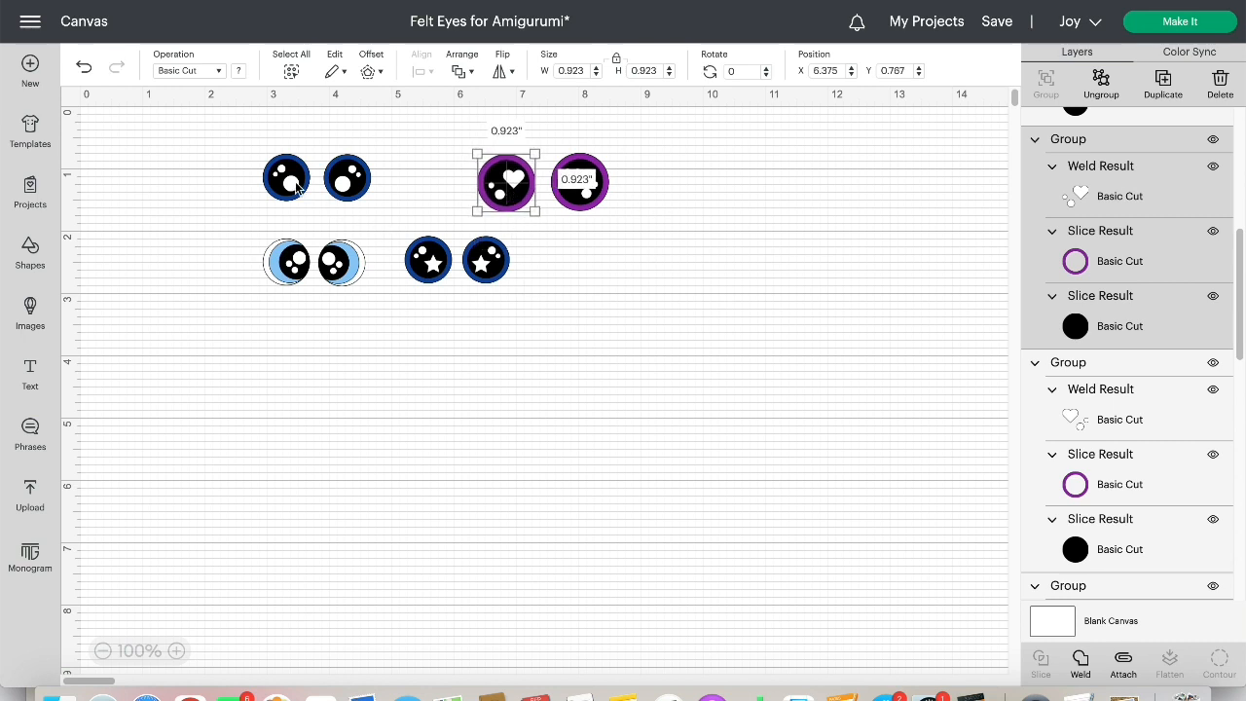
{"action": "left_click", "coordinate": [565, 238]}
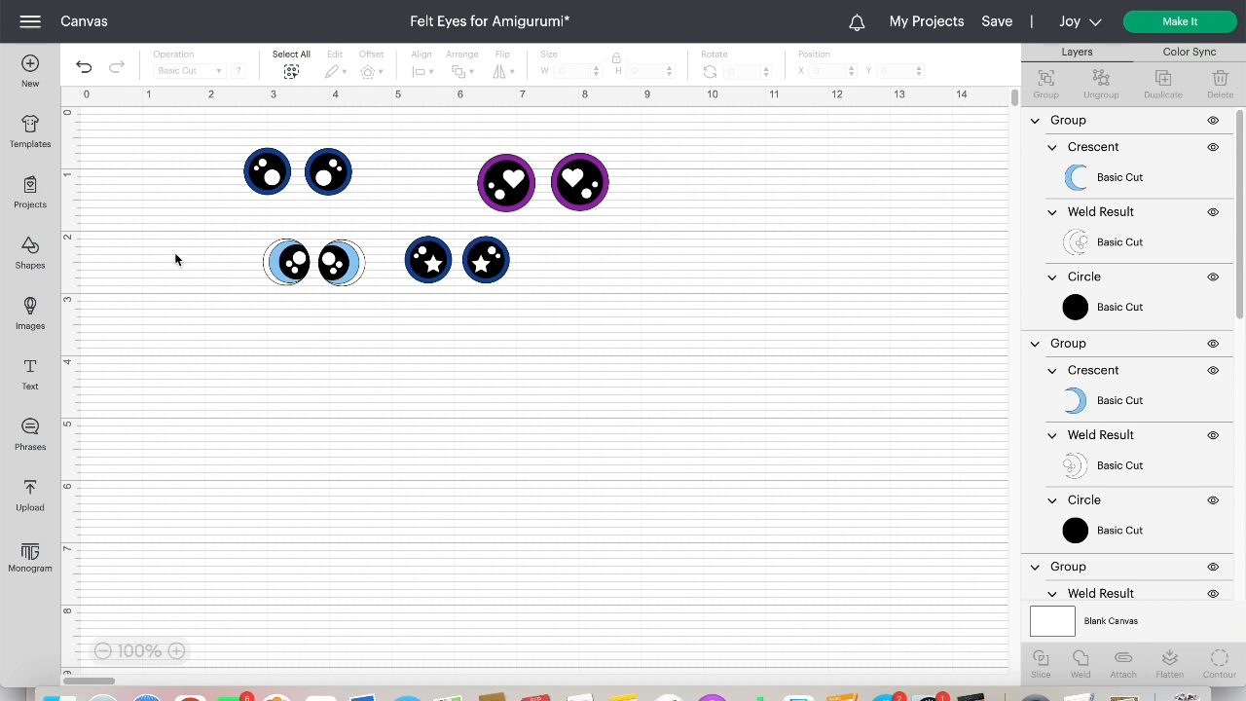
Insert a 2 in circle shape in the empty area below the eyes and duplicate it three times
{"action": "left_click", "coordinate": [30, 255]}
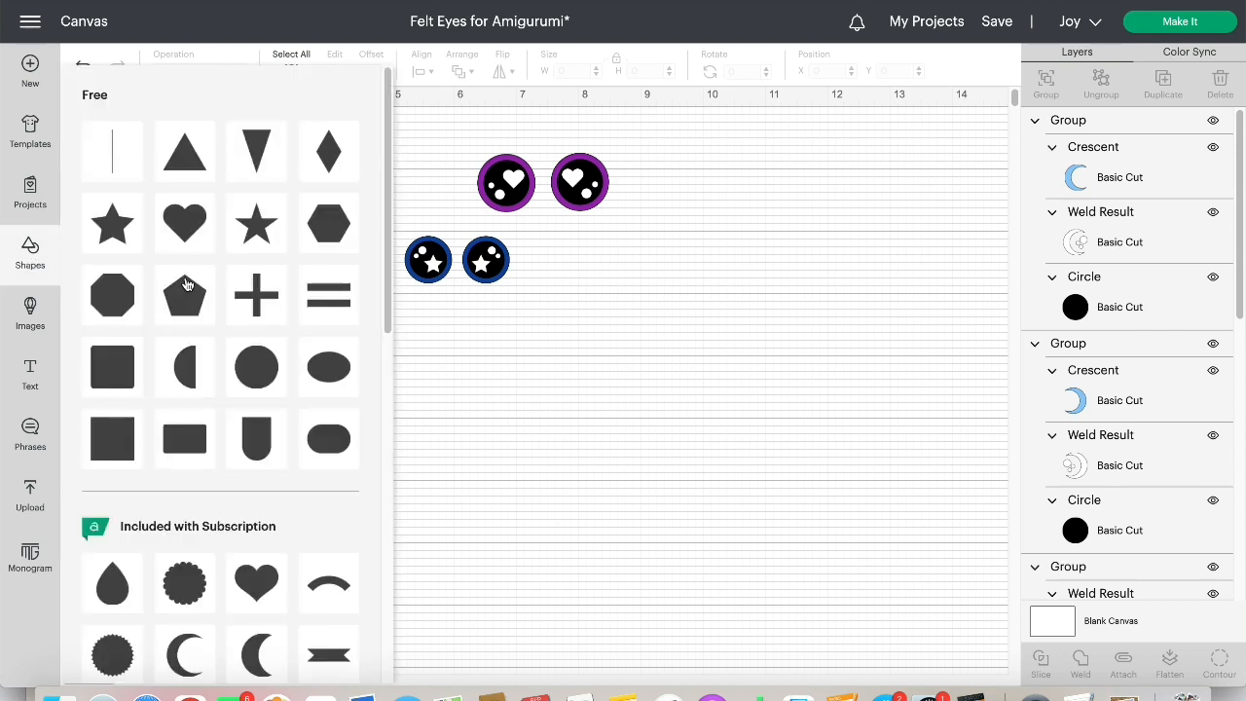
{"action": "left_click", "coordinate": [246, 368]}
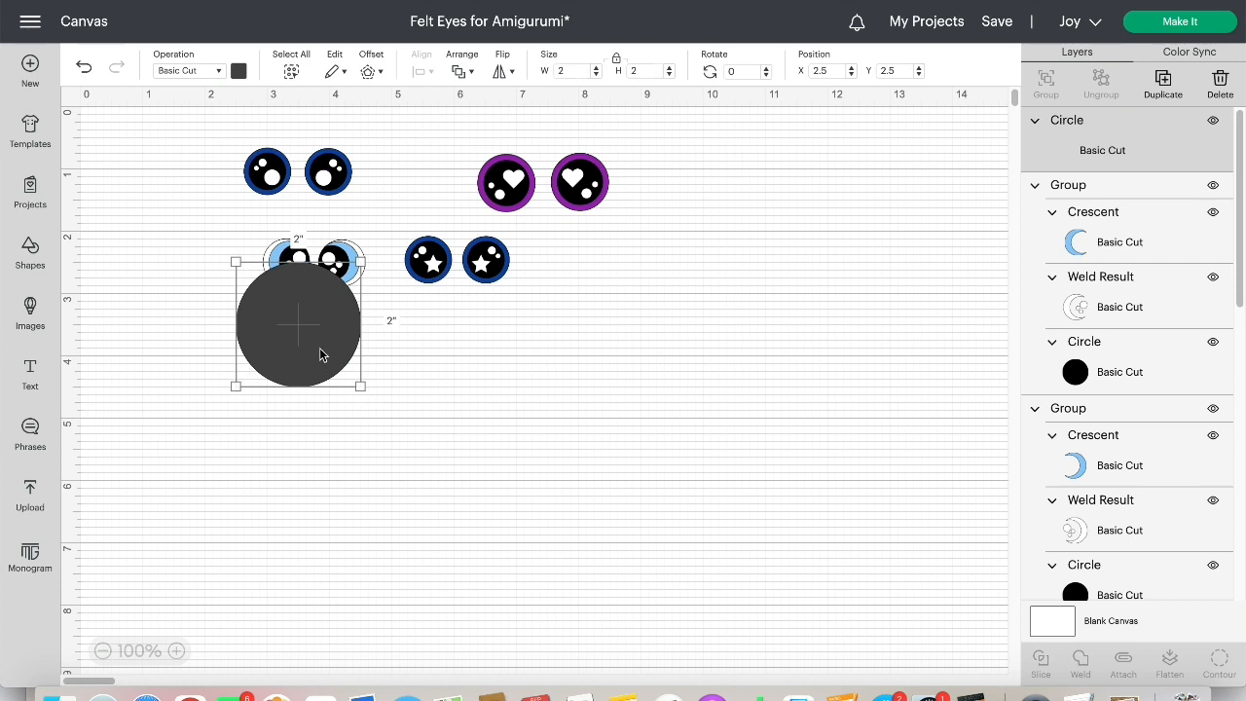
{"action": "left_click_drag", "start_coordinate": [321, 354], "coordinate": [446, 429]}
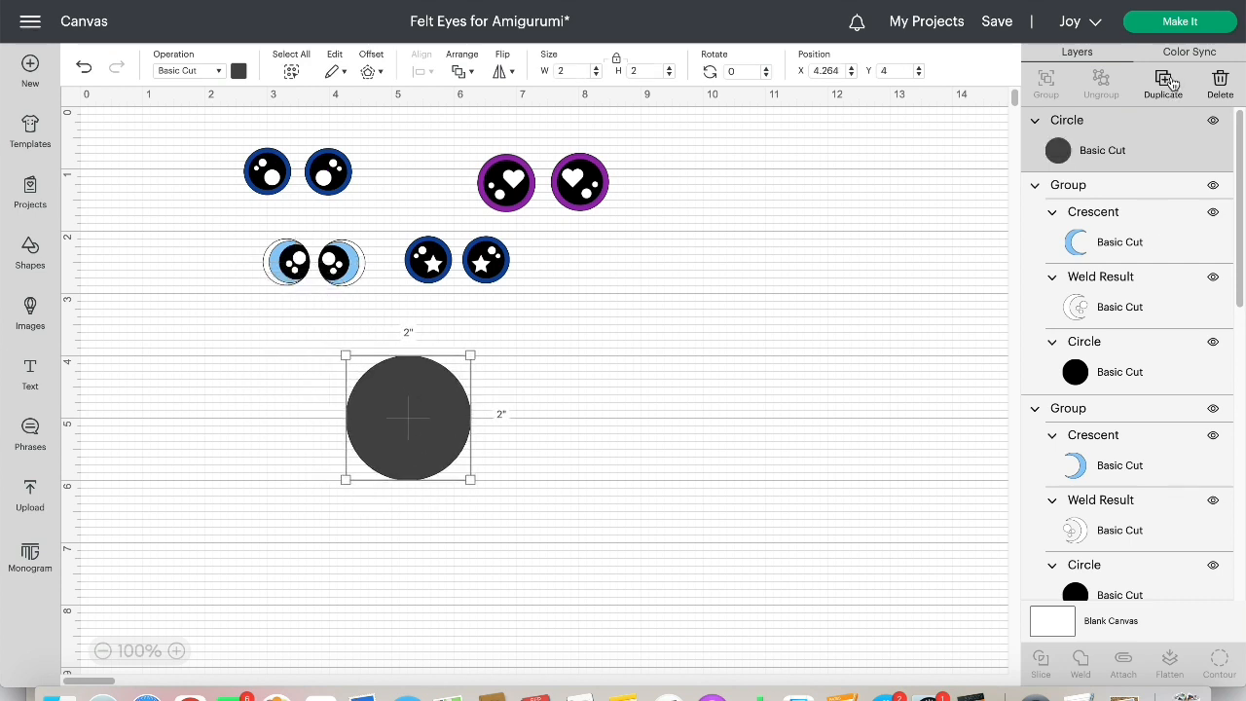
{"action": "left_click", "coordinate": [1166, 84]}
{"action": "left_click", "coordinate": [1172, 83]}
{"action": "left_click", "coordinate": [1172, 83]}
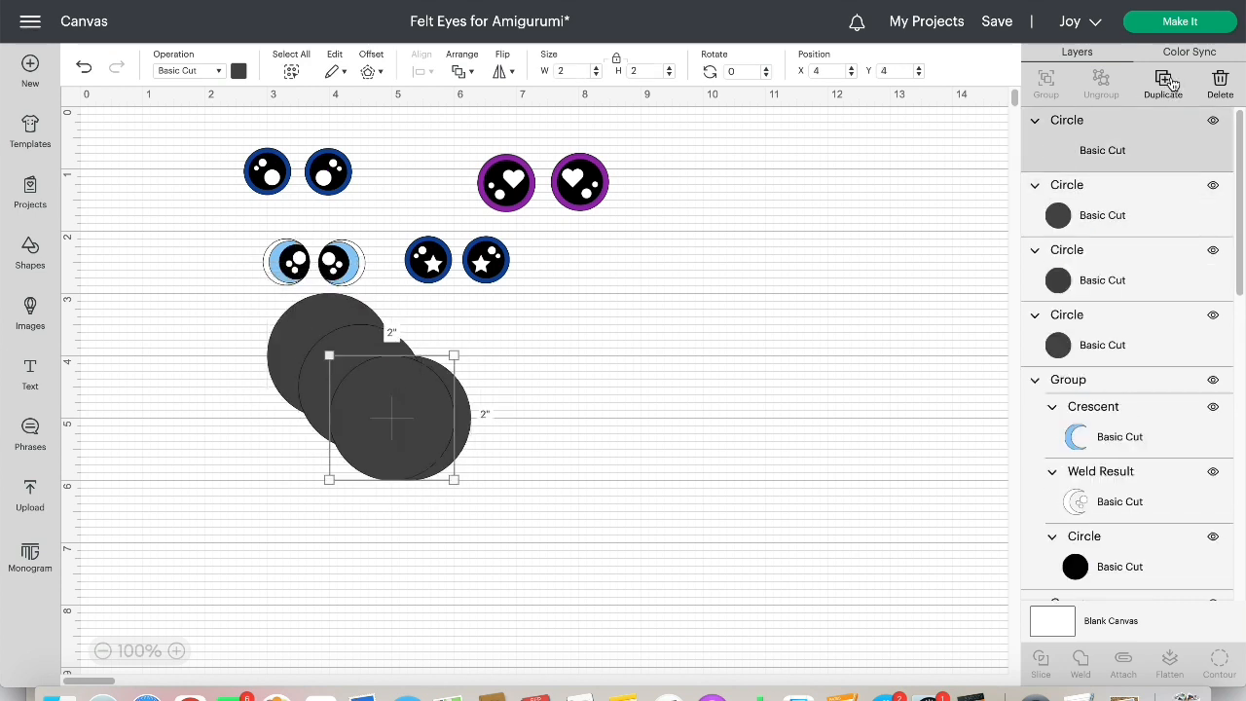
Move one of the stacked circles into the empty space on the right and color it black
{"action": "left_click_drag", "start_coordinate": [422, 413], "coordinate": [673, 399]}
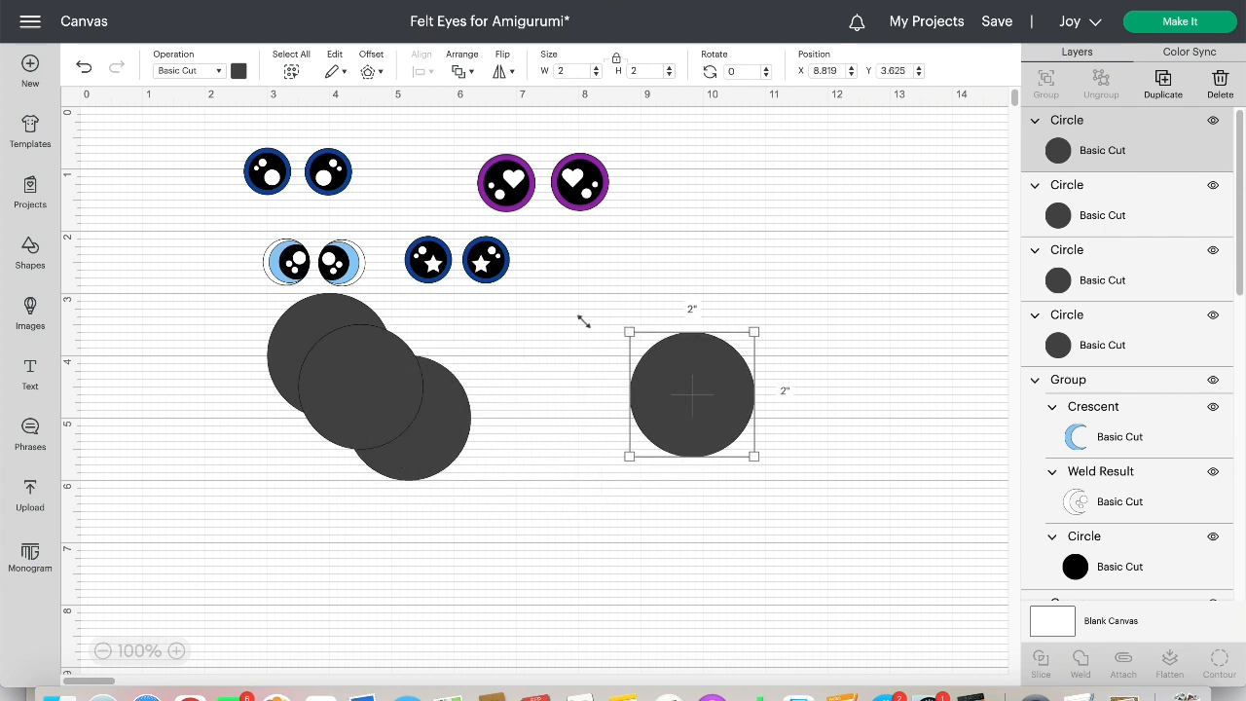
{"action": "left_click", "coordinate": [237, 71]}
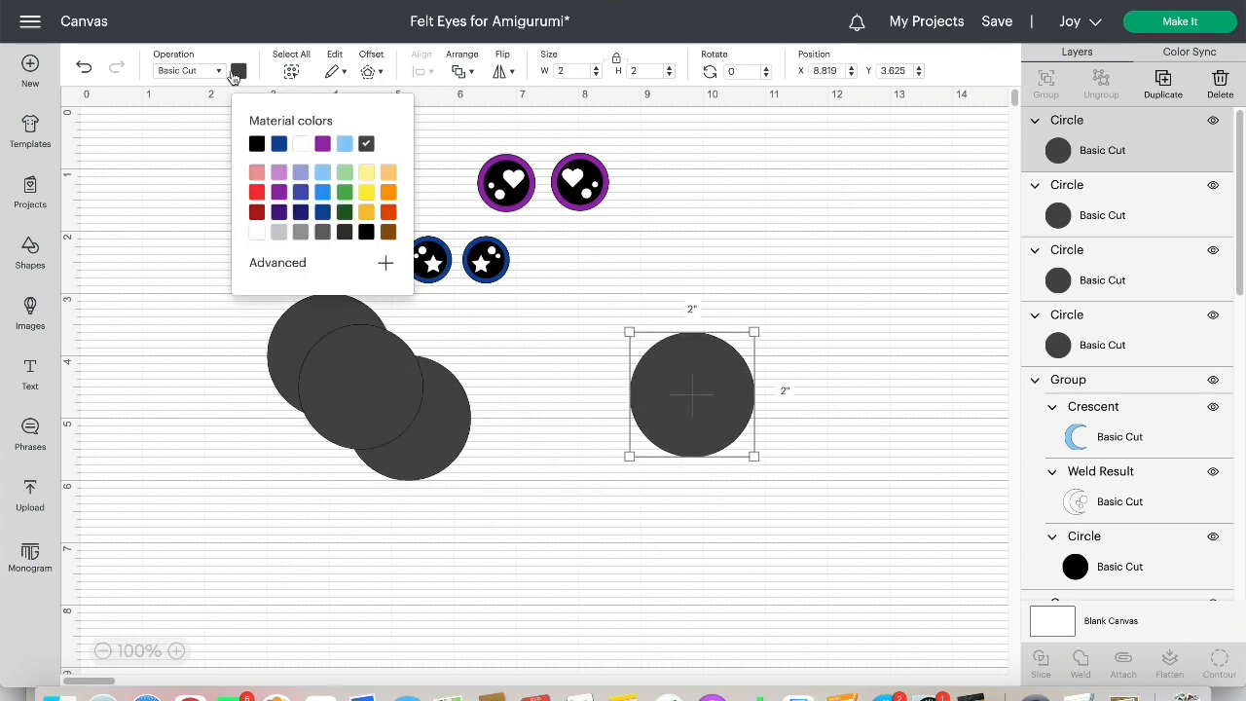
{"action": "left_click", "coordinate": [255, 146]}
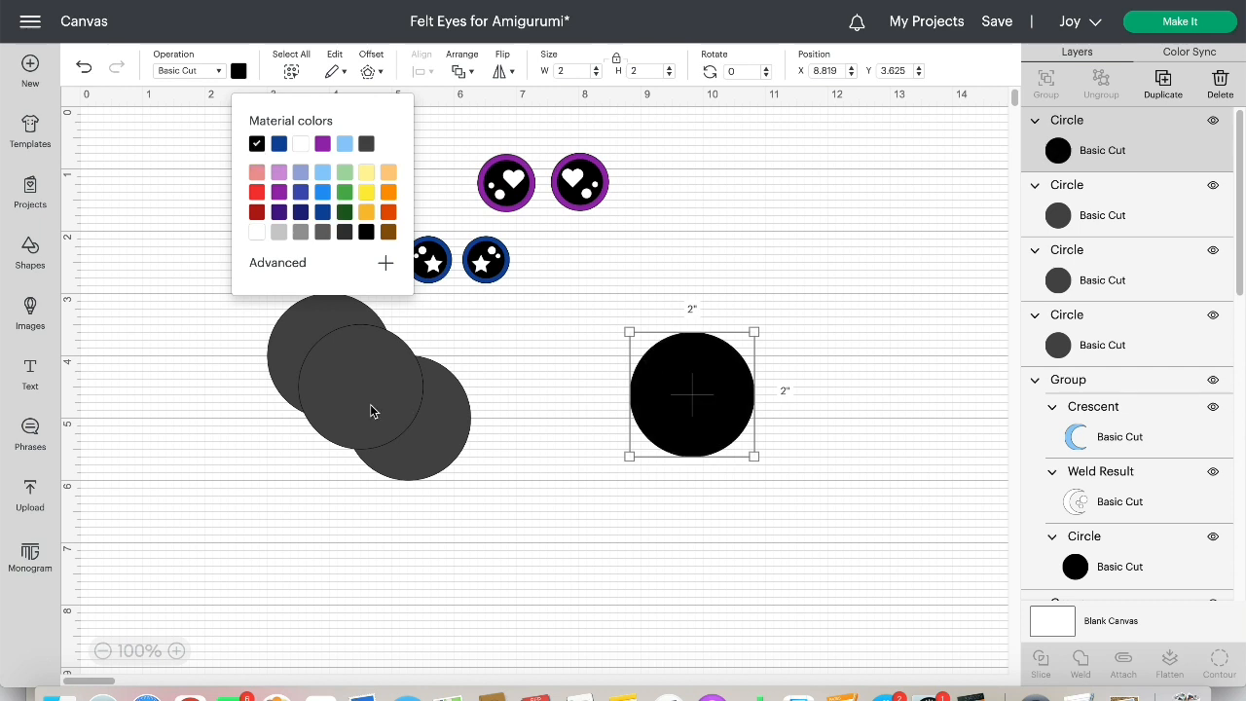
{"action": "left_click", "coordinate": [782, 250]}
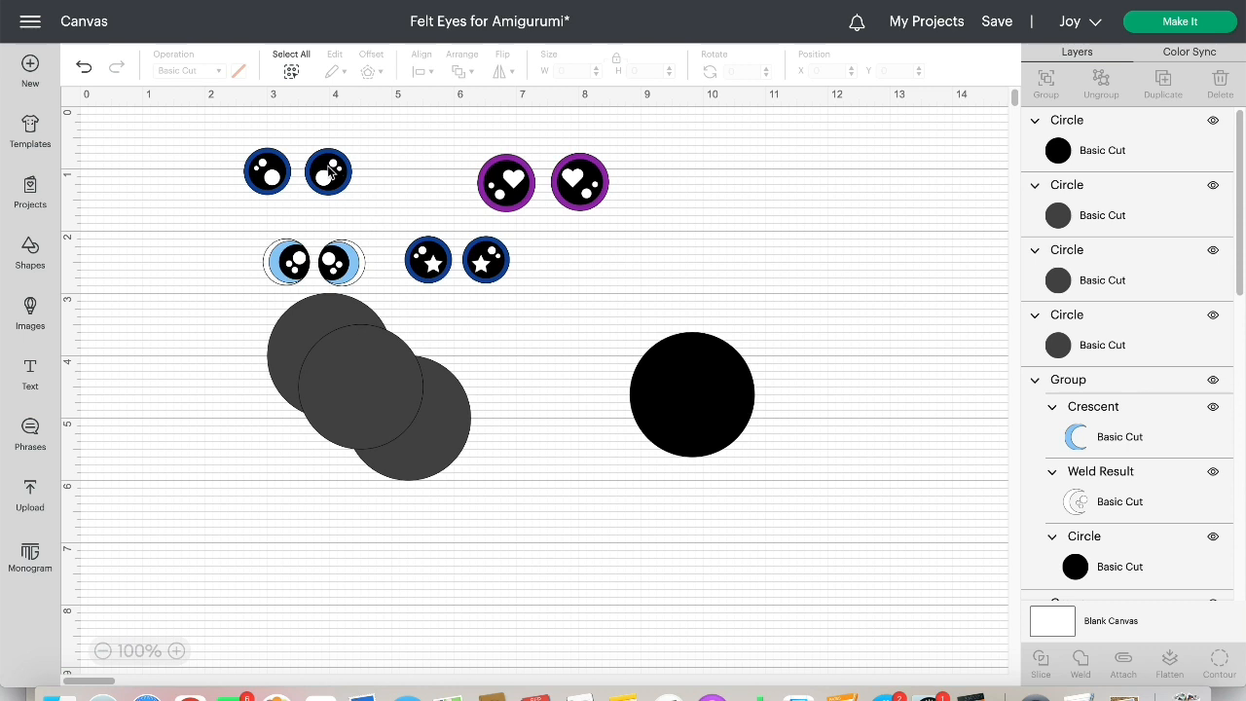
Move a second gray circle out of the stack and color it dark blue to match the existing eyes
{"action": "left_click_drag", "start_coordinate": [348, 390], "coordinate": [547, 487]}
{"action": "left_click", "coordinate": [239, 70]}
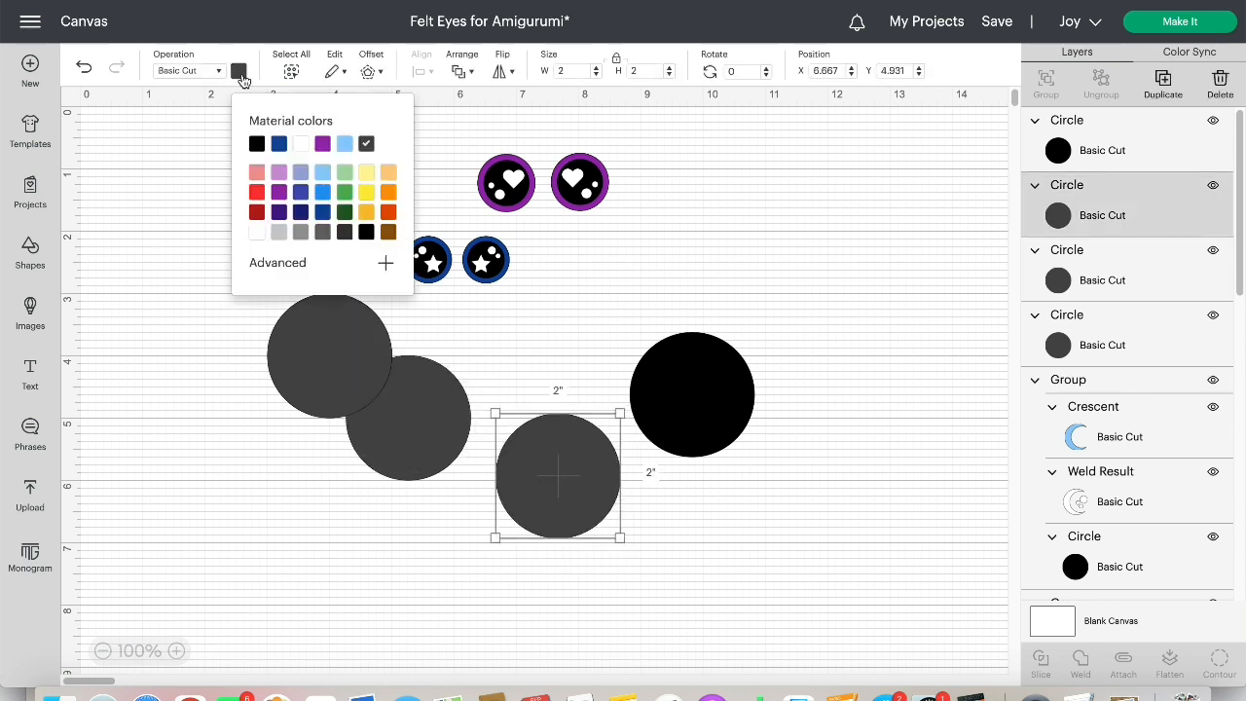
{"action": "left_click", "coordinate": [278, 144]}
{"action": "left_click", "coordinate": [651, 557]}
Shrink the black circle to about 1.611 in and place it over the blue circle, leaving a blue rim
{"action": "left_click_drag", "start_coordinate": [596, 507], "coordinate": [603, 459]}
{"action": "left_click_drag", "start_coordinate": [701, 424], "coordinate": [720, 449]}
{"action": "left_click_drag", "start_coordinate": [766, 362], "coordinate": [736, 392]}
{"action": "left_click_drag", "start_coordinate": [718, 439], "coordinate": [576, 428]}
{"action": "left_click_drag", "start_coordinate": [617, 378], "coordinate": [623, 374]}
{"action": "left_click_drag", "start_coordinate": [595, 425], "coordinate": [590, 412]}
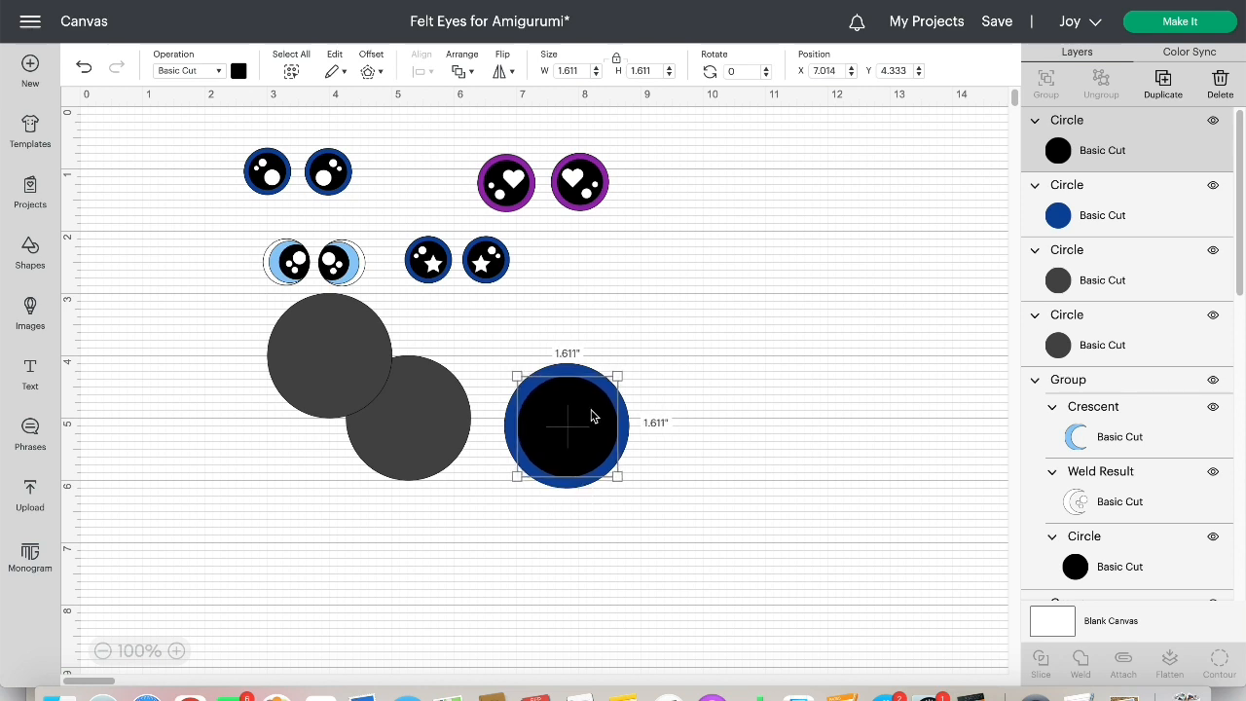
Align the black and blue circles with each other using Center
{"action": "left_click", "coordinate": [536, 345]}
{"action": "left_click_drag", "start_coordinate": [537, 346], "coordinate": [610, 505]}
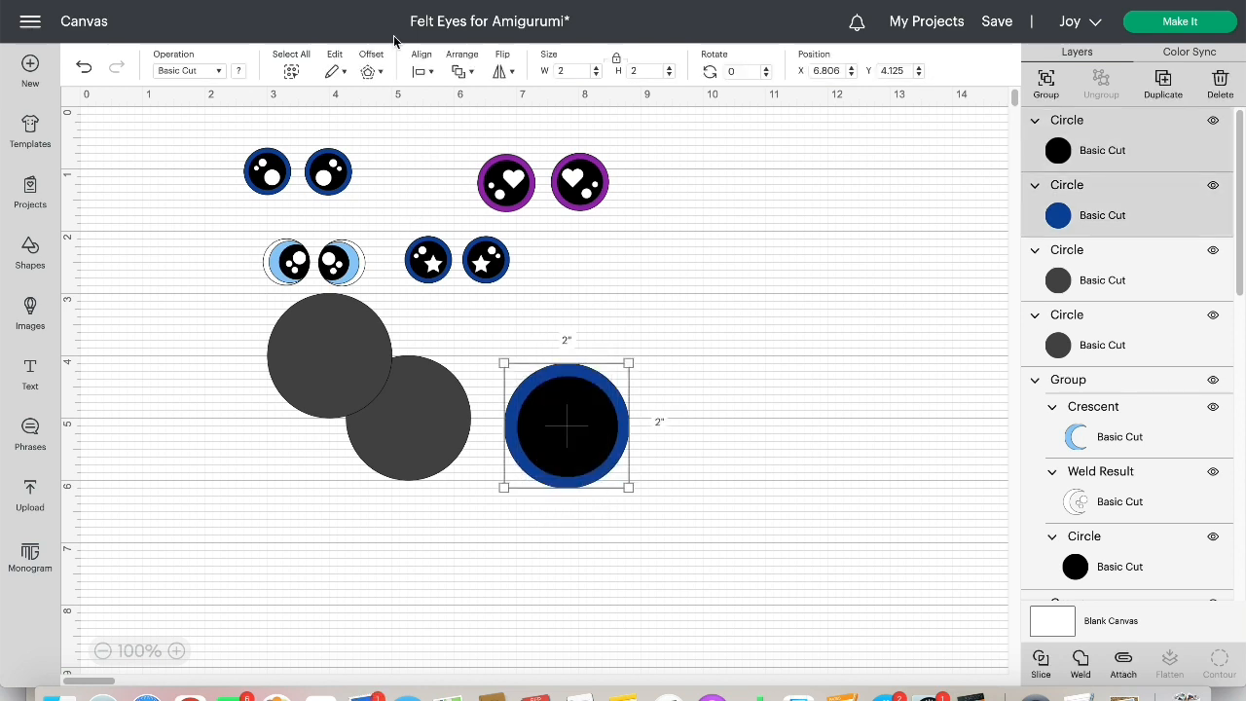
{"action": "left_click", "coordinate": [423, 71]}
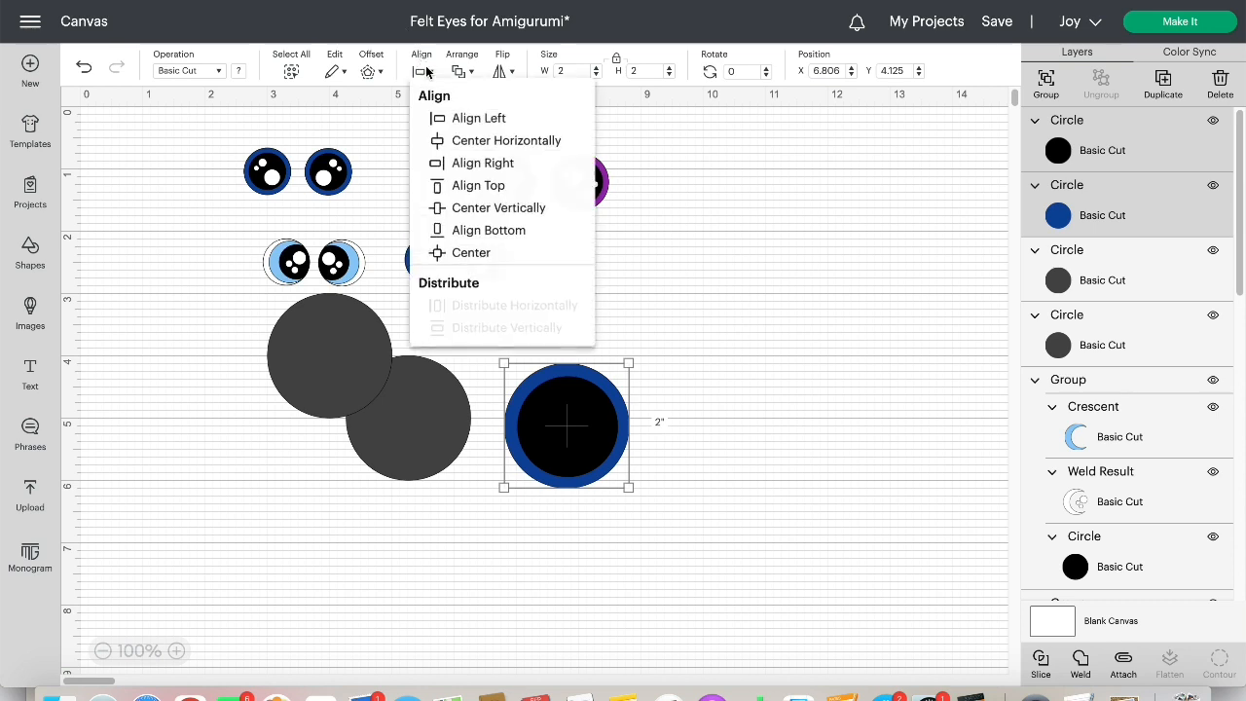
{"action": "left_click", "coordinate": [485, 255]}
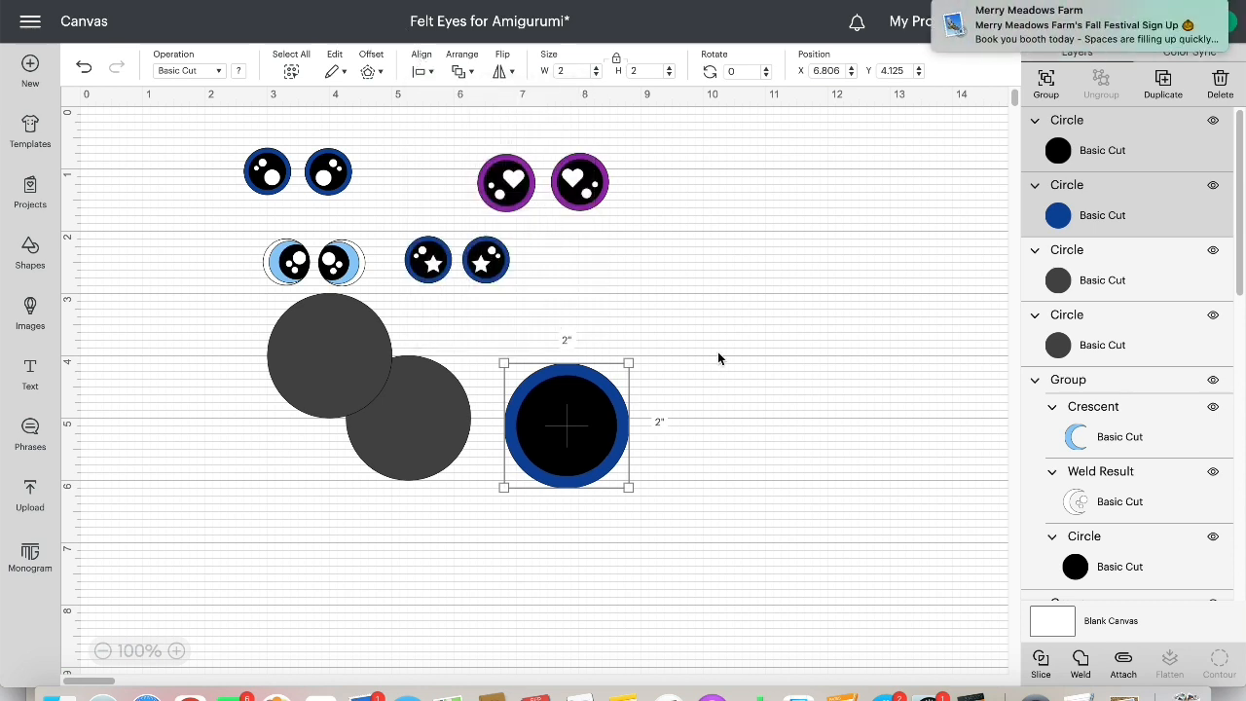
{"action": "left_click", "coordinate": [697, 410]}
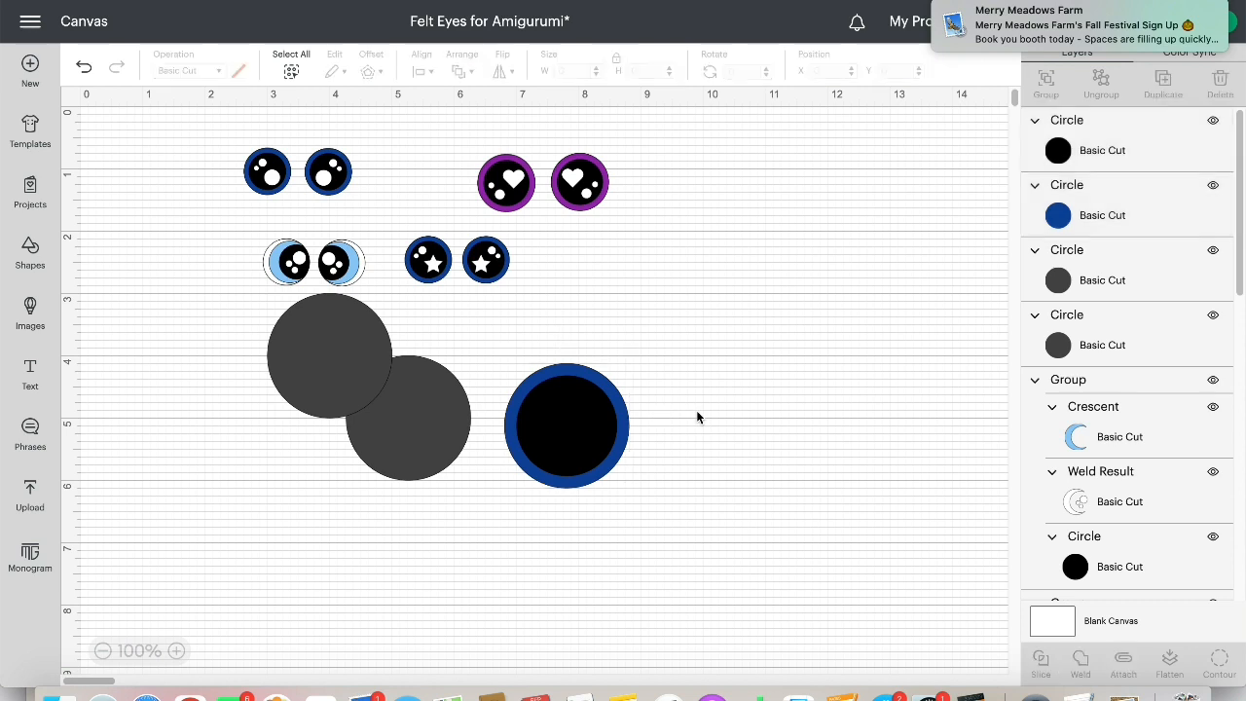
Slice the black and blue circles and spread the ring, blue disc and black disc apart
{"action": "left_click_drag", "start_coordinate": [544, 332], "coordinate": [608, 522]}
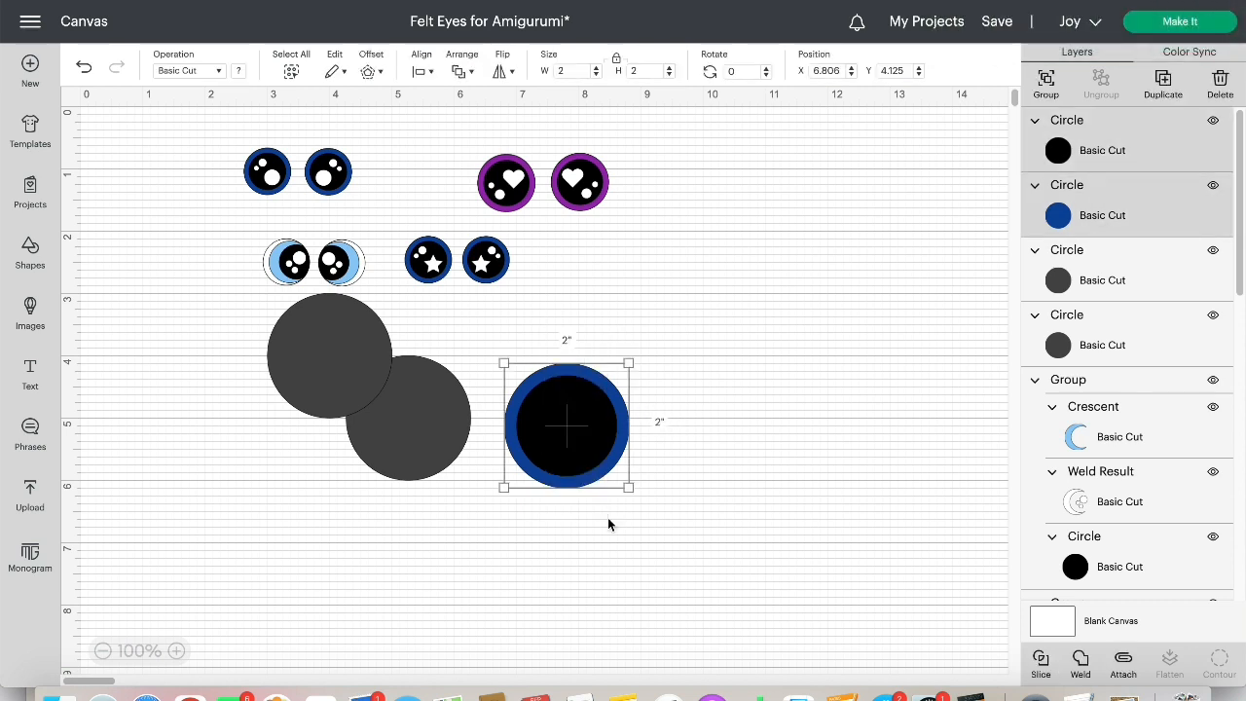
{"action": "left_click", "coordinate": [1044, 664]}
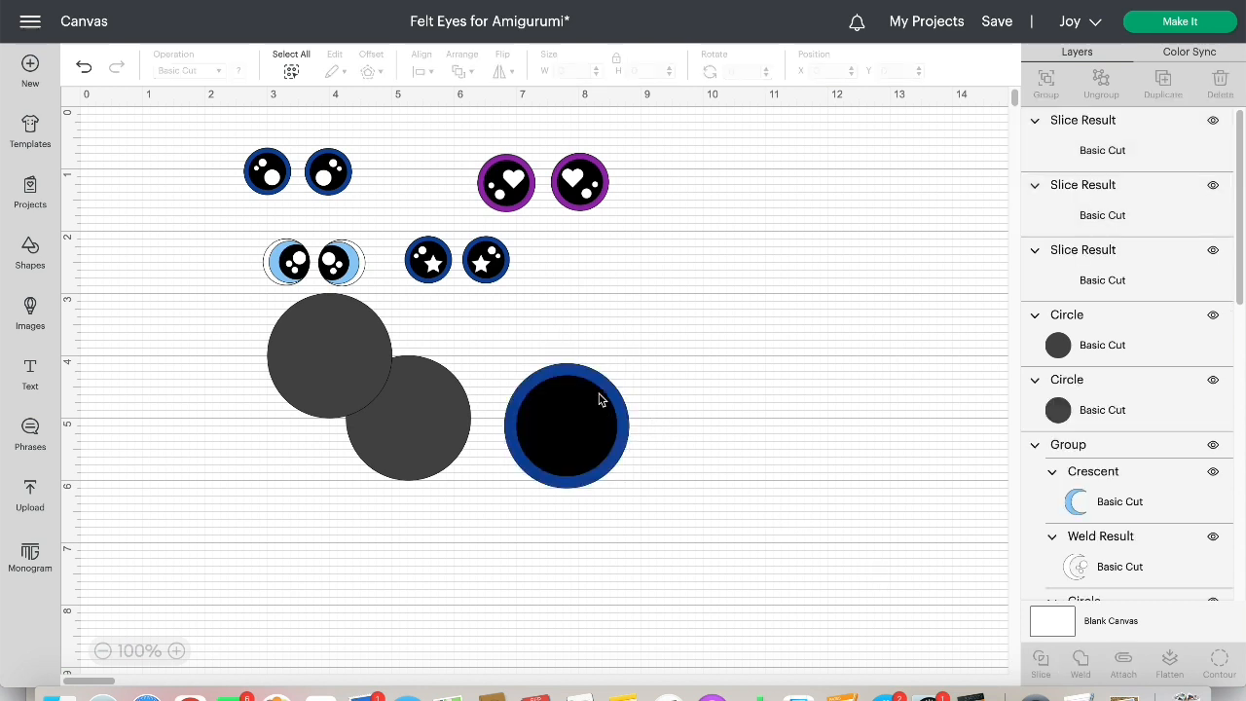
{"action": "left_click_drag", "start_coordinate": [603, 385], "coordinate": [730, 309]}
{"action": "left_click_drag", "start_coordinate": [570, 433], "coordinate": [708, 433]}
{"action": "left_click_drag", "start_coordinate": [544, 392], "coordinate": [534, 361]}
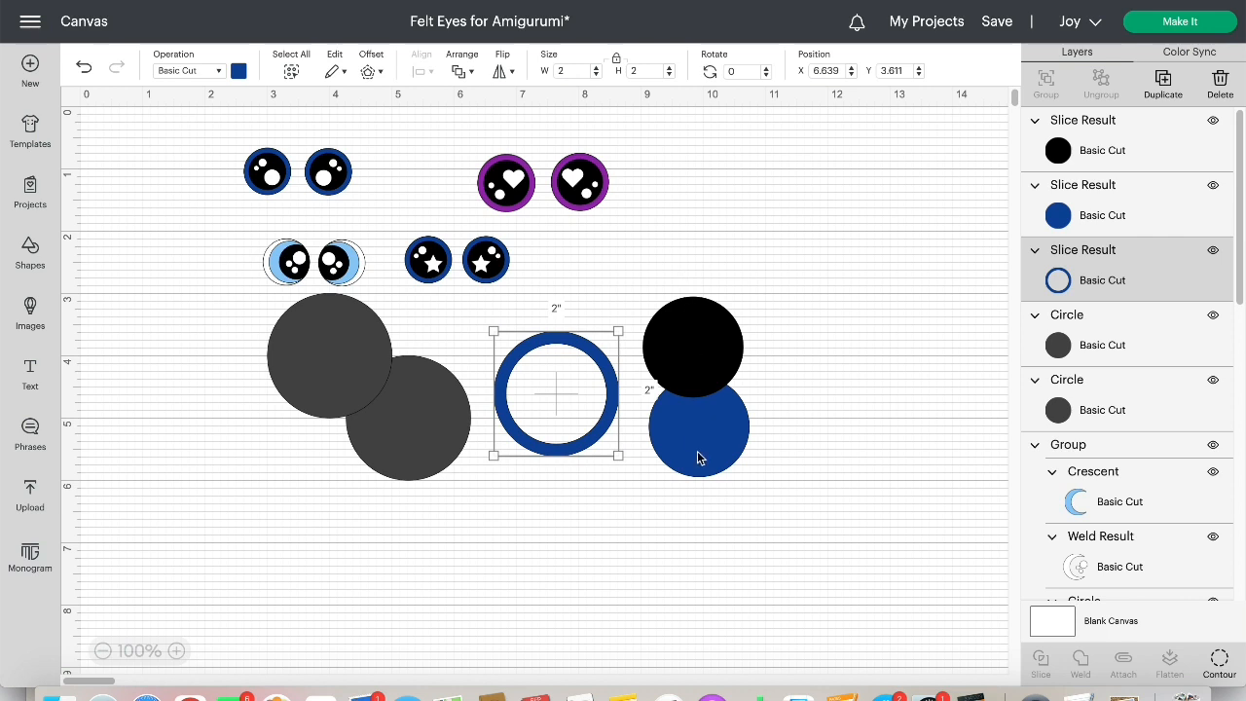
{"action": "left_click_drag", "start_coordinate": [699, 454], "coordinate": [869, 399]}
{"action": "left_click_drag", "start_coordinate": [703, 348], "coordinate": [707, 386]}
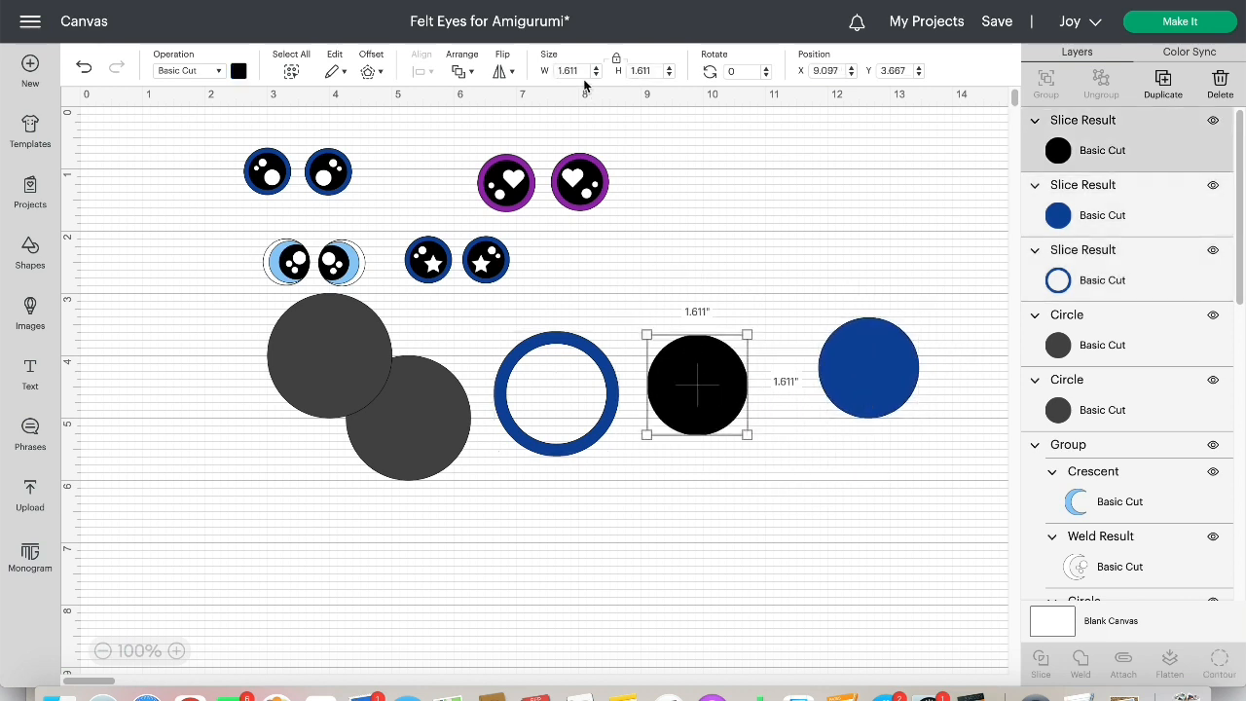
Set the black disc's width and height to 2 in, keeping it between the blue ring and blue disc
{"action": "left_click", "coordinate": [575, 70]}
{"action": "type", "text": "2"}
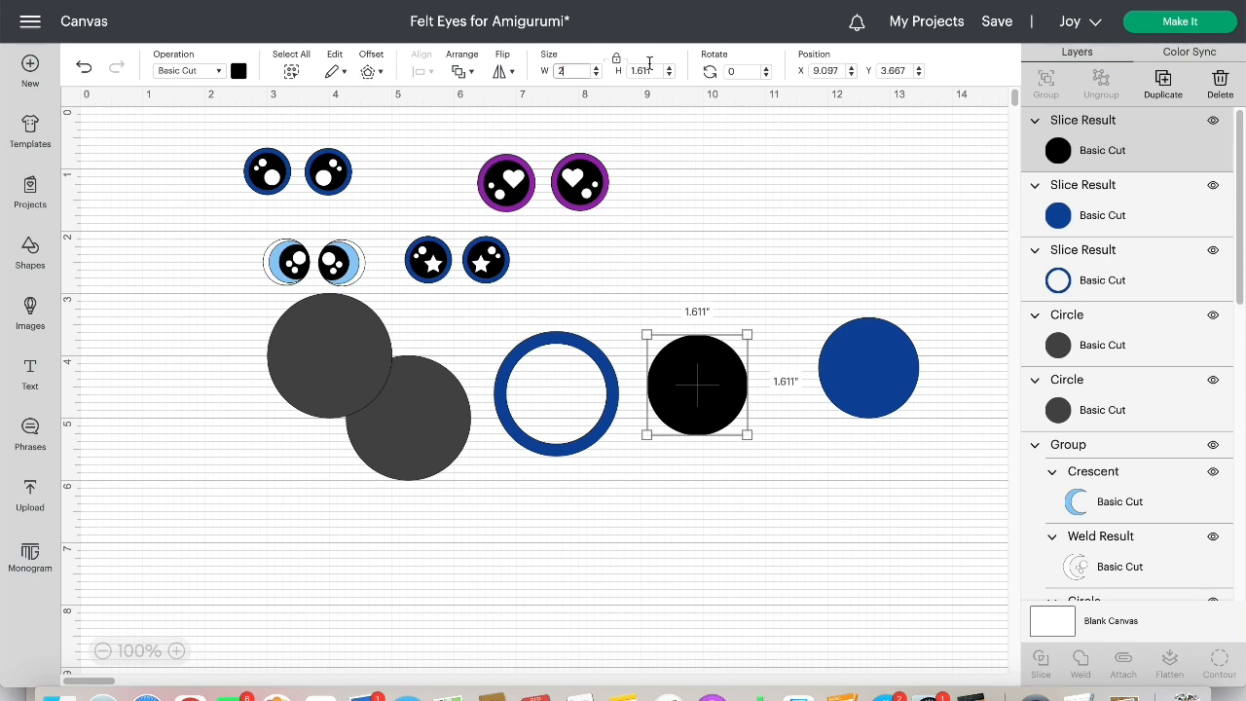
{"action": "key", "text": "Return"}
{"action": "left_click", "coordinate": [704, 403]}
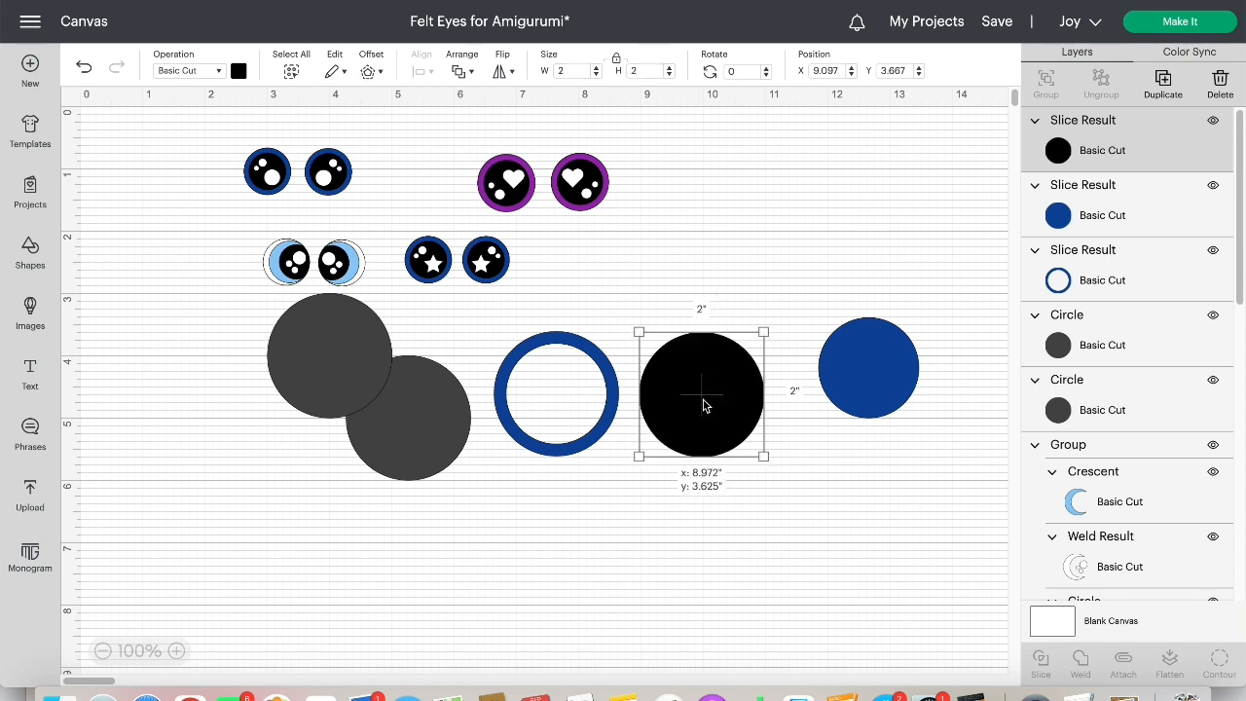
Bring the blue ring to the front of the layer order and place it over the 2 in black disc
{"action": "mouse_move", "coordinate": [593, 356]}
{"action": "left_mouse_down"}
{"action": "mouse_move", "coordinate": [672, 351]}
{"action": "mouse_move", "coordinate": [597, 335]}
{"action": "left_mouse_up"}
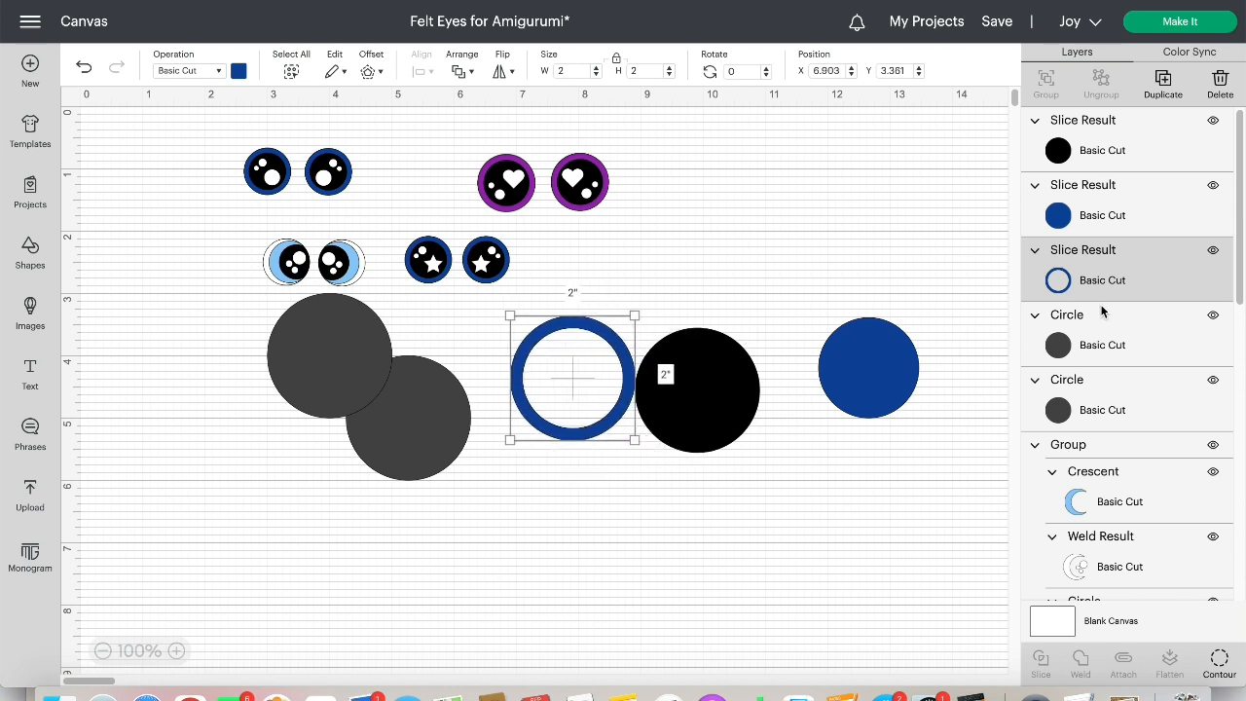
{"action": "left_click_drag", "start_coordinate": [1101, 280], "coordinate": [1097, 115]}
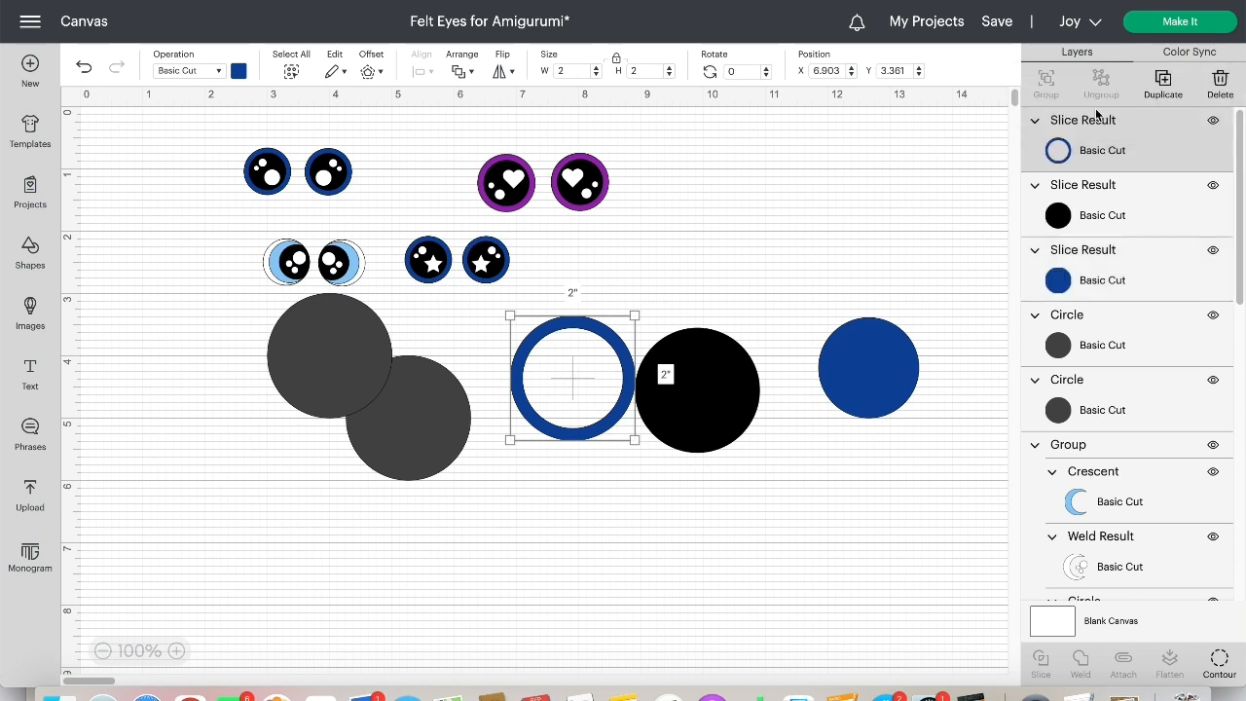
{"action": "left_click_drag", "start_coordinate": [589, 329], "coordinate": [707, 334]}
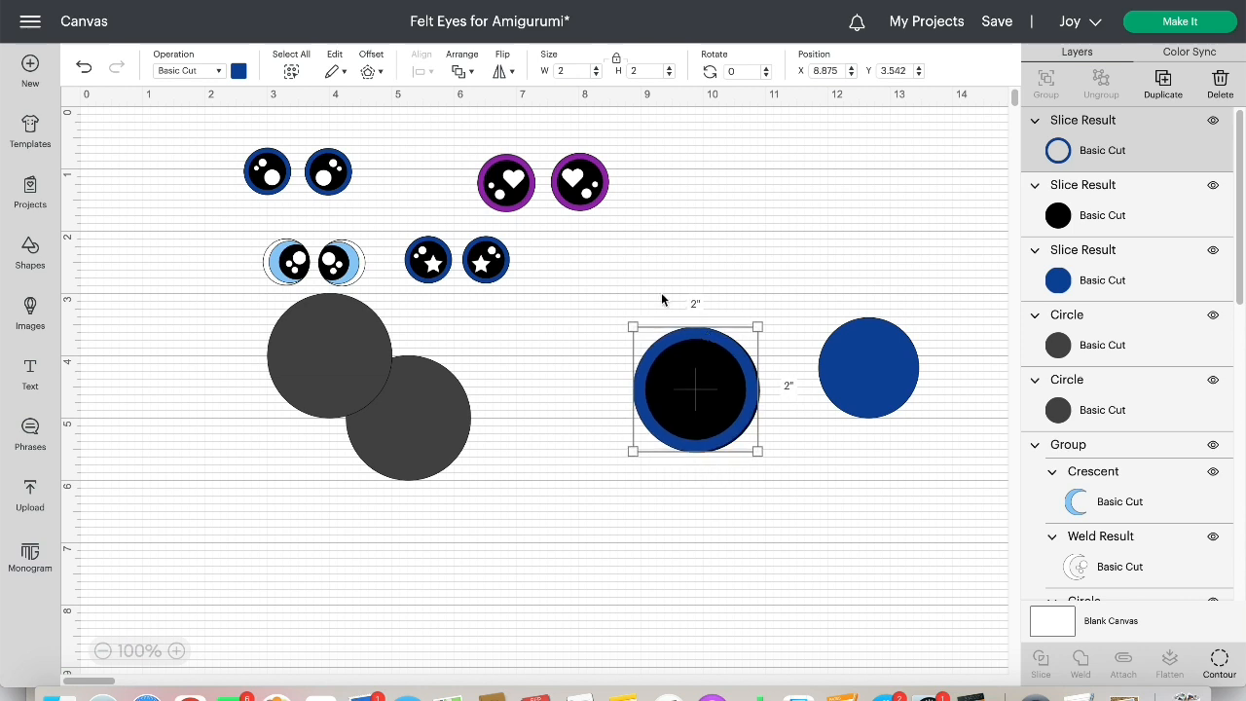
Align the blue ring and black disc with each other using Center
{"action": "left_click_drag", "start_coordinate": [650, 279], "coordinate": [758, 483]}
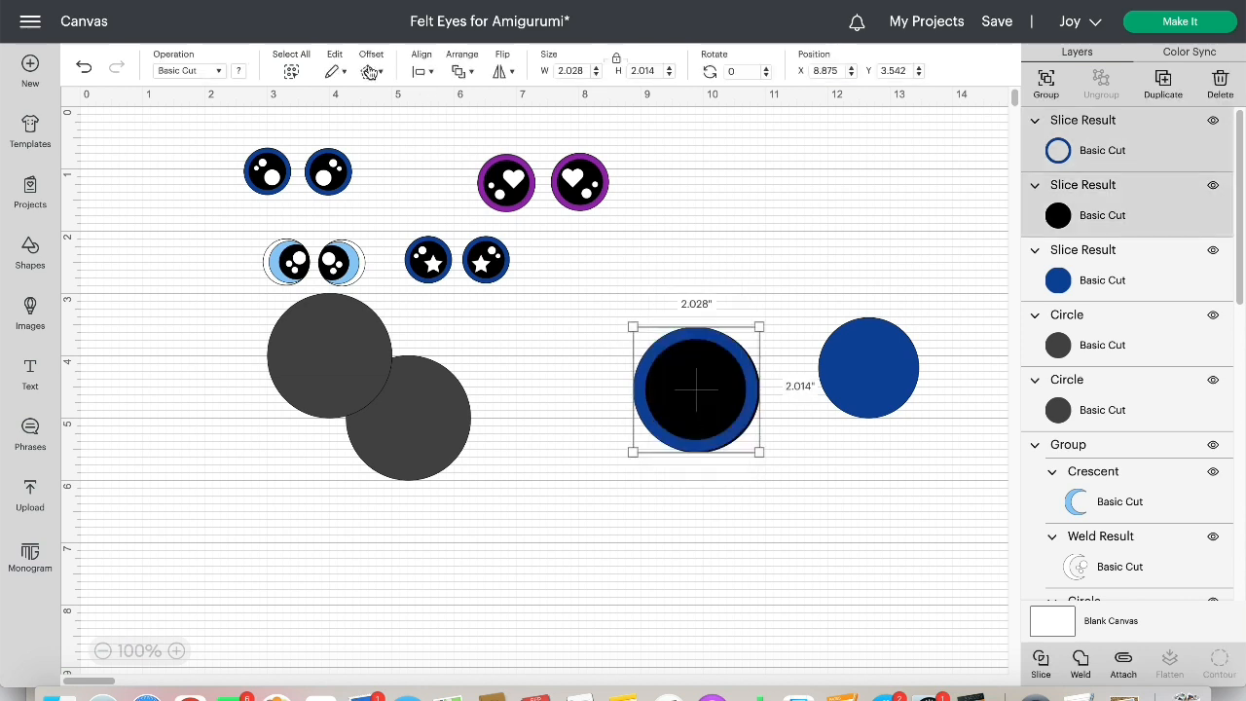
{"action": "left_click", "coordinate": [429, 72]}
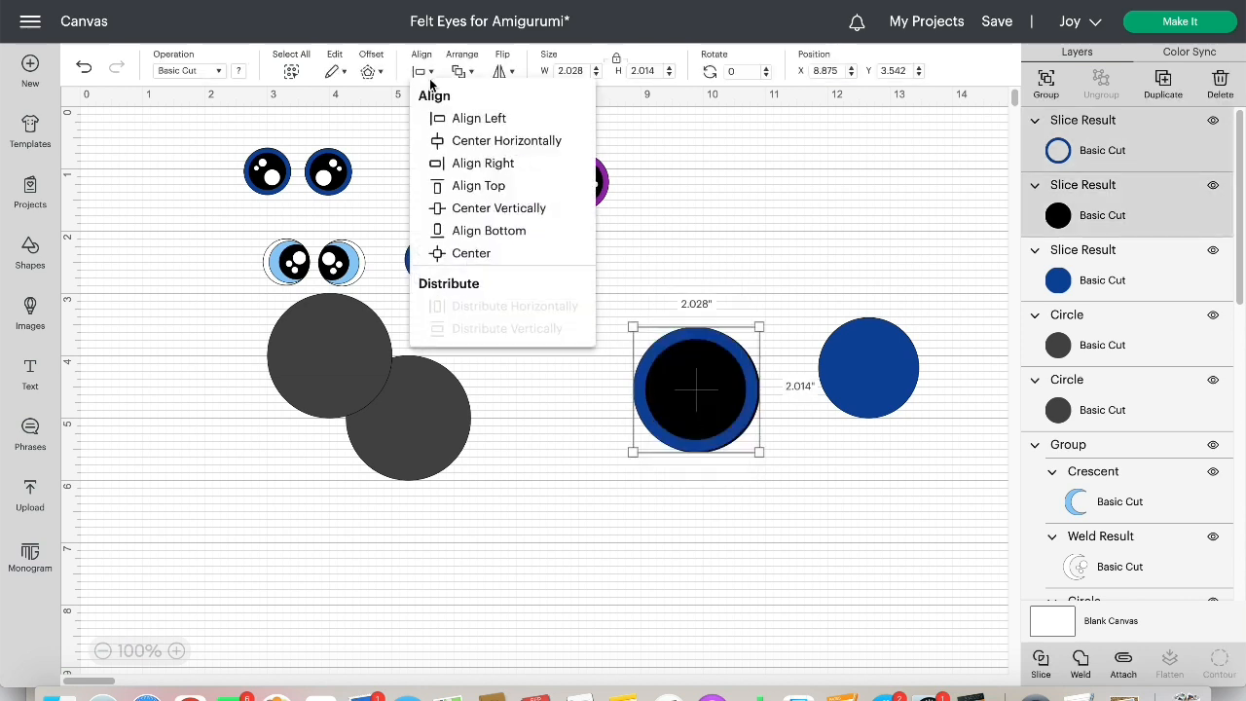
{"action": "left_click", "coordinate": [453, 251]}
{"action": "left_click", "coordinate": [561, 475]}
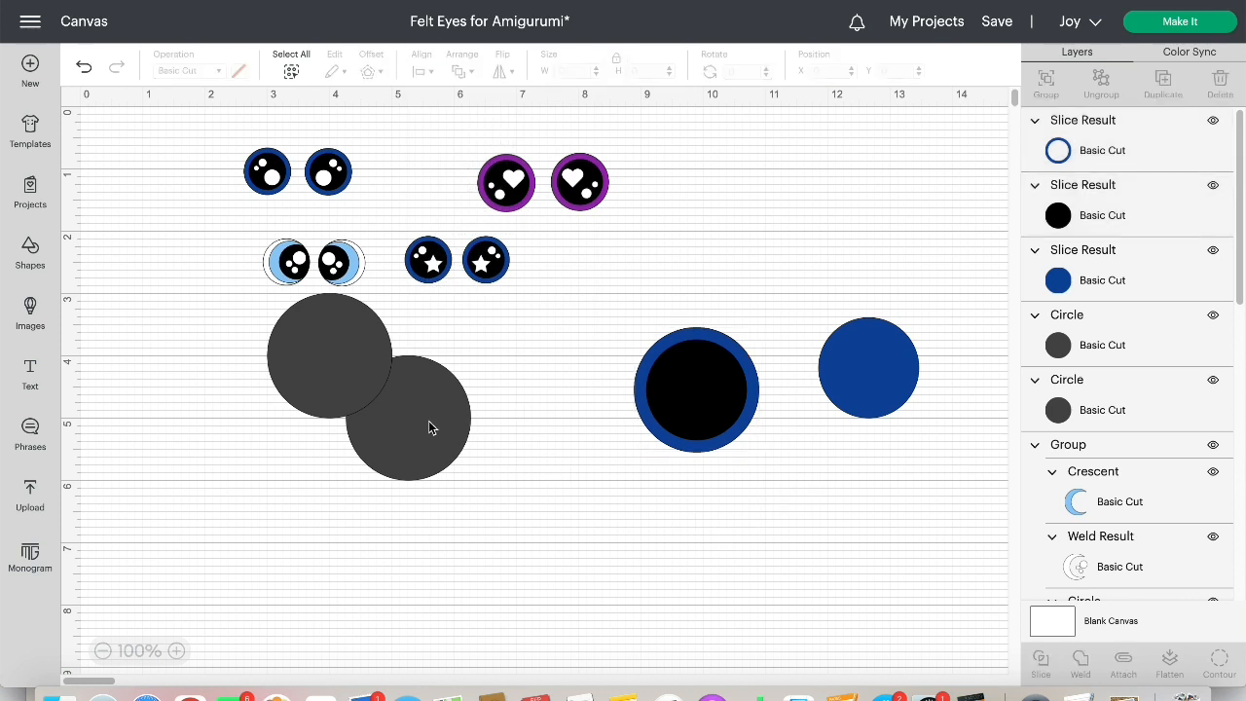
Separate the two overlapping dark gray circles and recolor both of them white
{"action": "left_click_drag", "start_coordinate": [430, 419], "coordinate": [504, 464]}
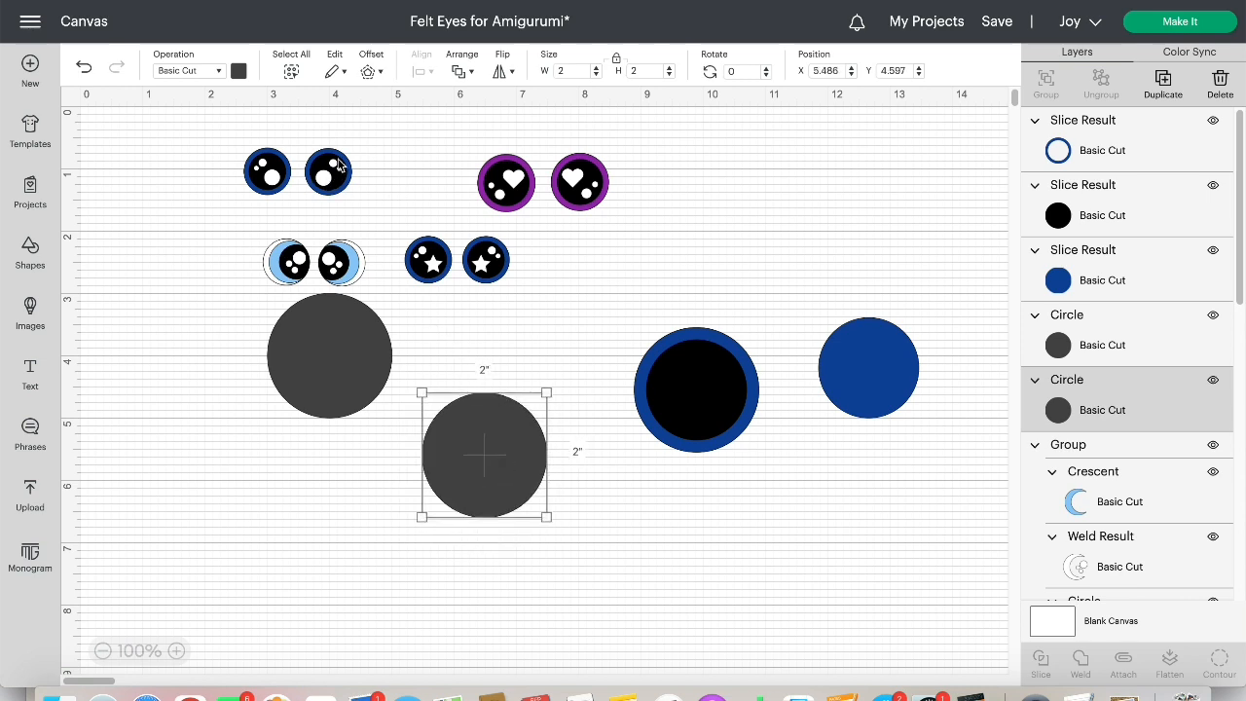
{"action": "left_click_drag", "start_coordinate": [338, 357], "coordinate": [353, 417]}
{"action": "left_click", "coordinate": [239, 70]}
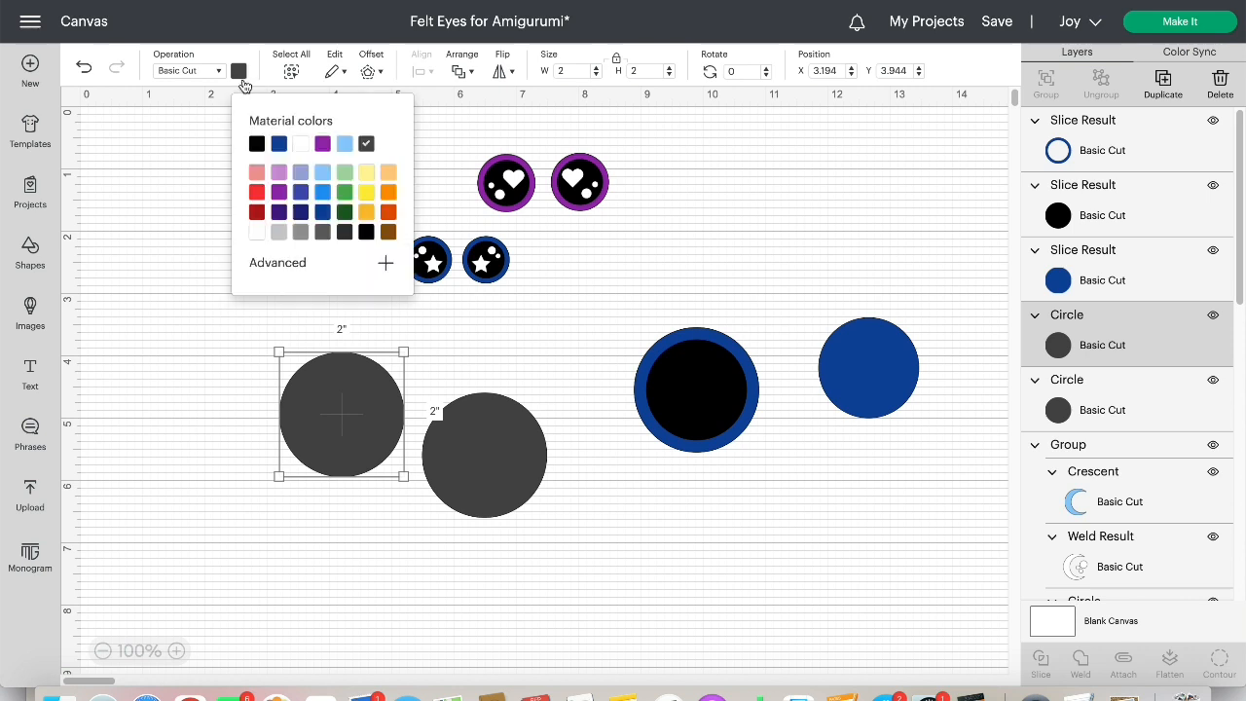
{"action": "left_click", "coordinate": [480, 432]}
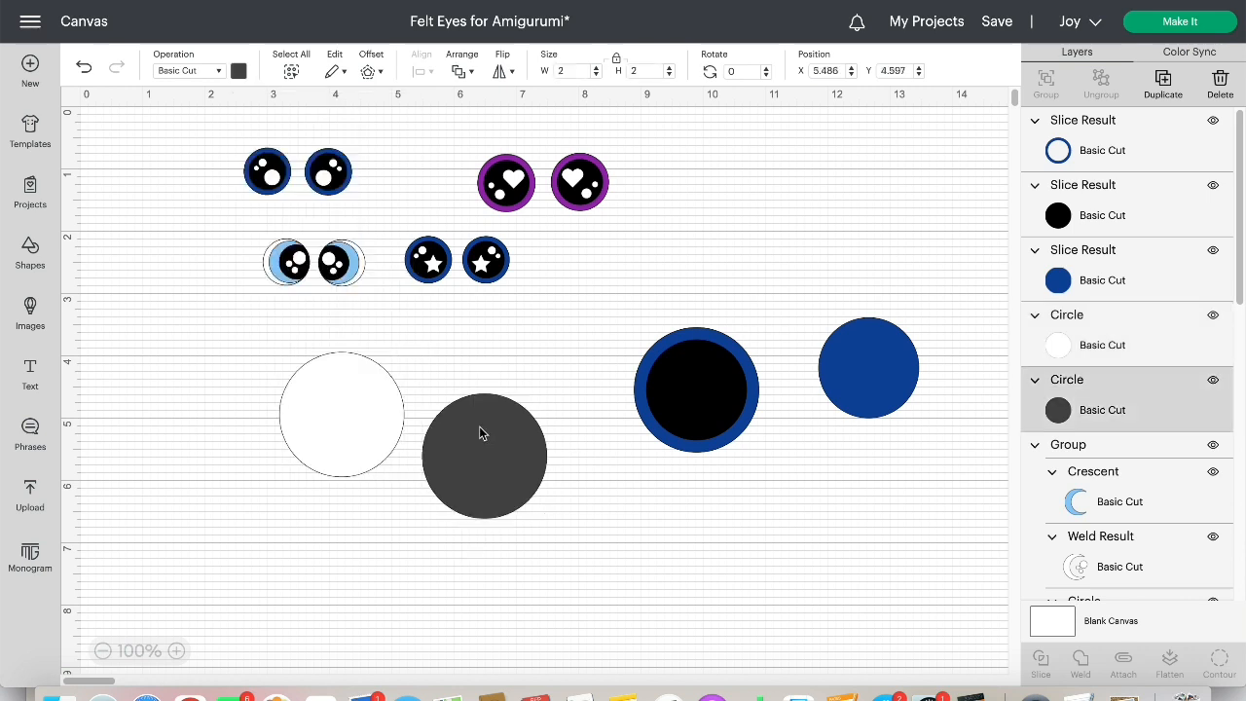
{"action": "left_click", "coordinate": [238, 71]}
{"action": "left_click", "coordinate": [300, 144]}
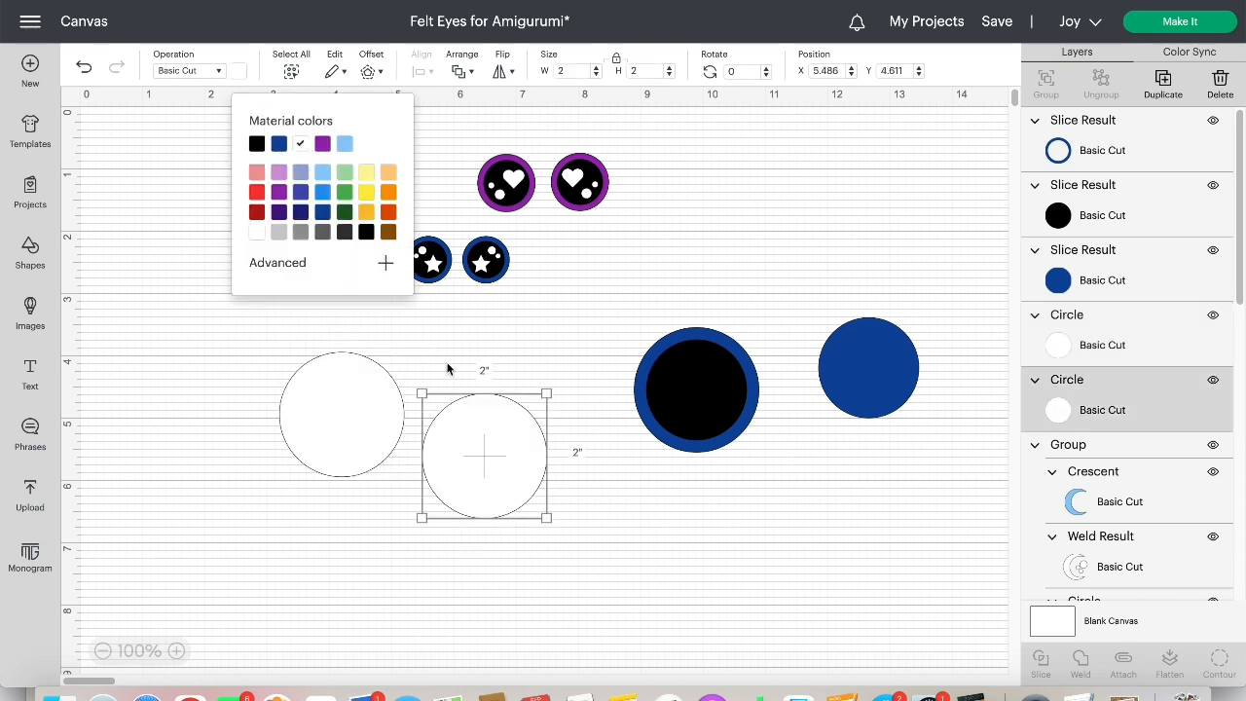
Shrink one white circle as a highlight, bring both white circles to the front and set the small one on the pupil's lower right
{"action": "left_click_drag", "start_coordinate": [545, 393], "coordinate": [591, 472]}
{"action": "left_click", "coordinate": [509, 394]}
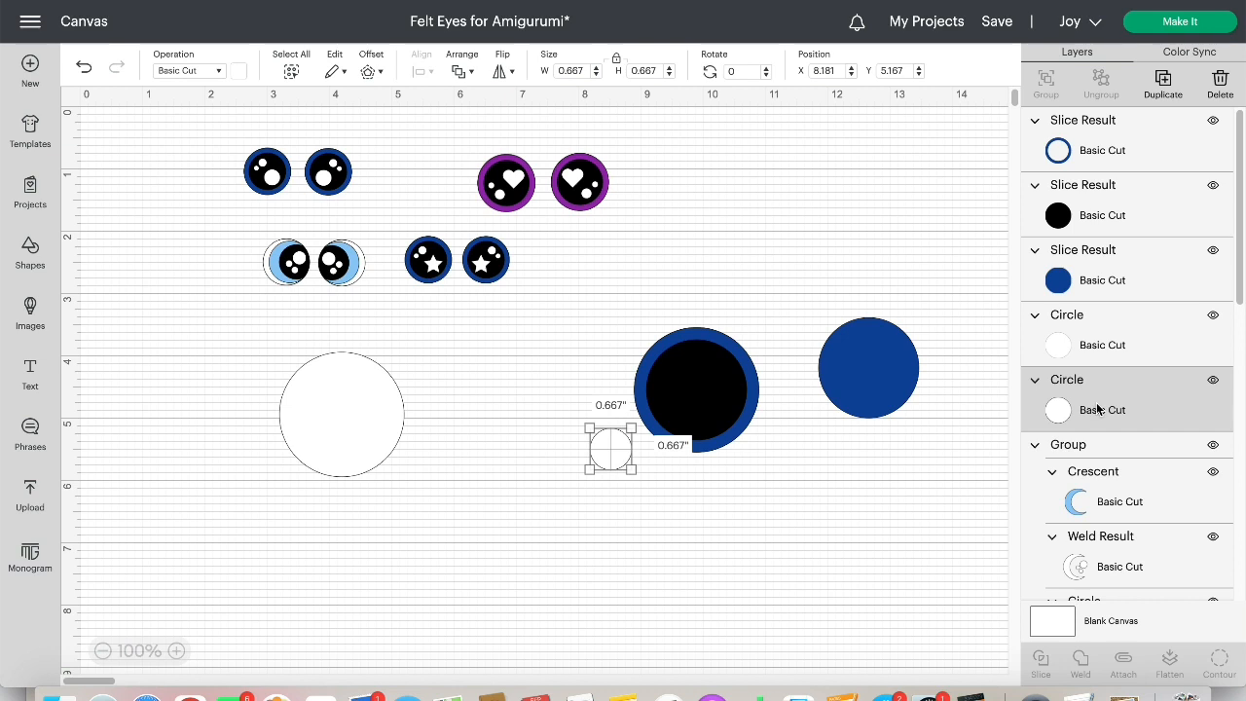
{"action": "left_click_drag", "start_coordinate": [1098, 409], "coordinate": [1086, 125]}
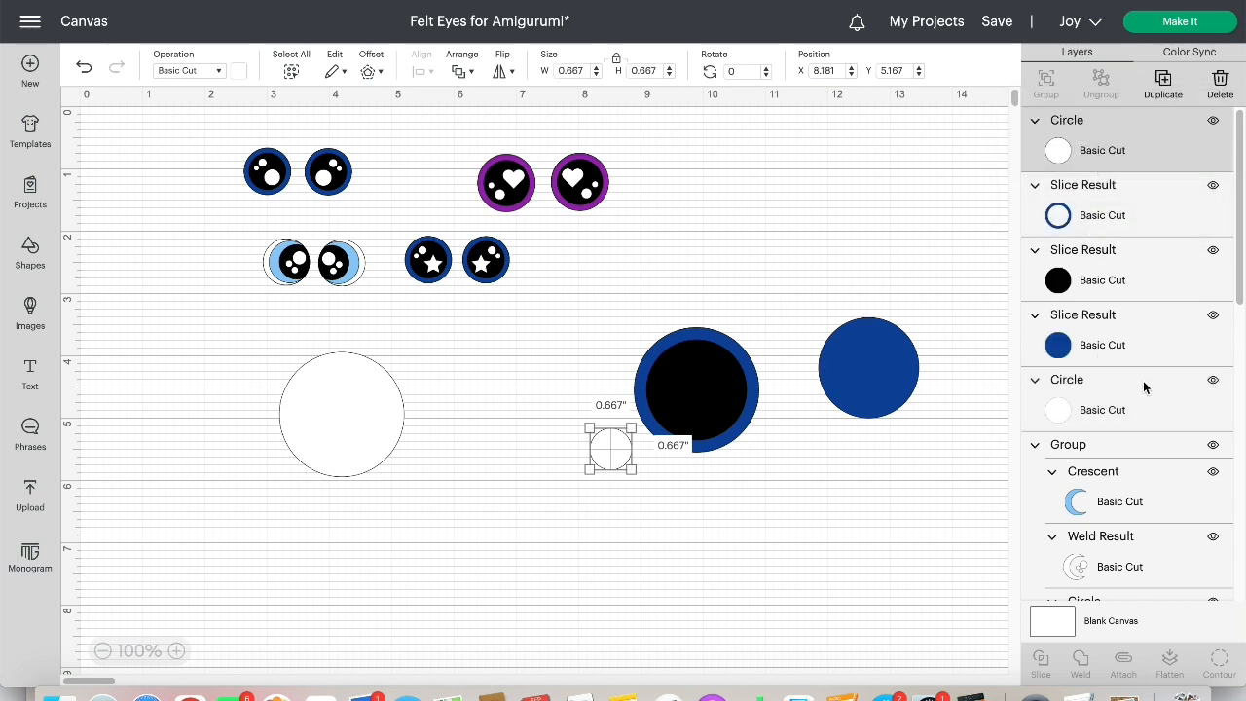
{"action": "left_click_drag", "start_coordinate": [1142, 397], "coordinate": [1136, 125]}
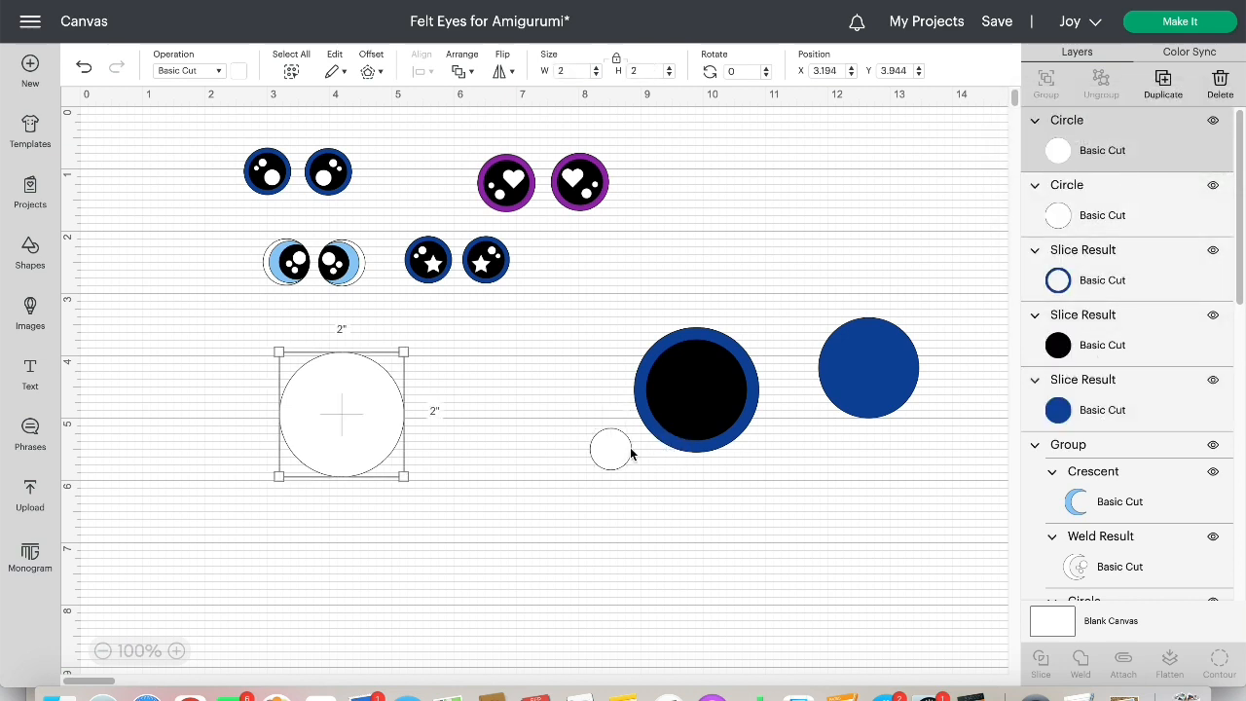
{"action": "left_click_drag", "start_coordinate": [630, 453], "coordinate": [715, 416]}
{"action": "left_click", "coordinate": [822, 478]}
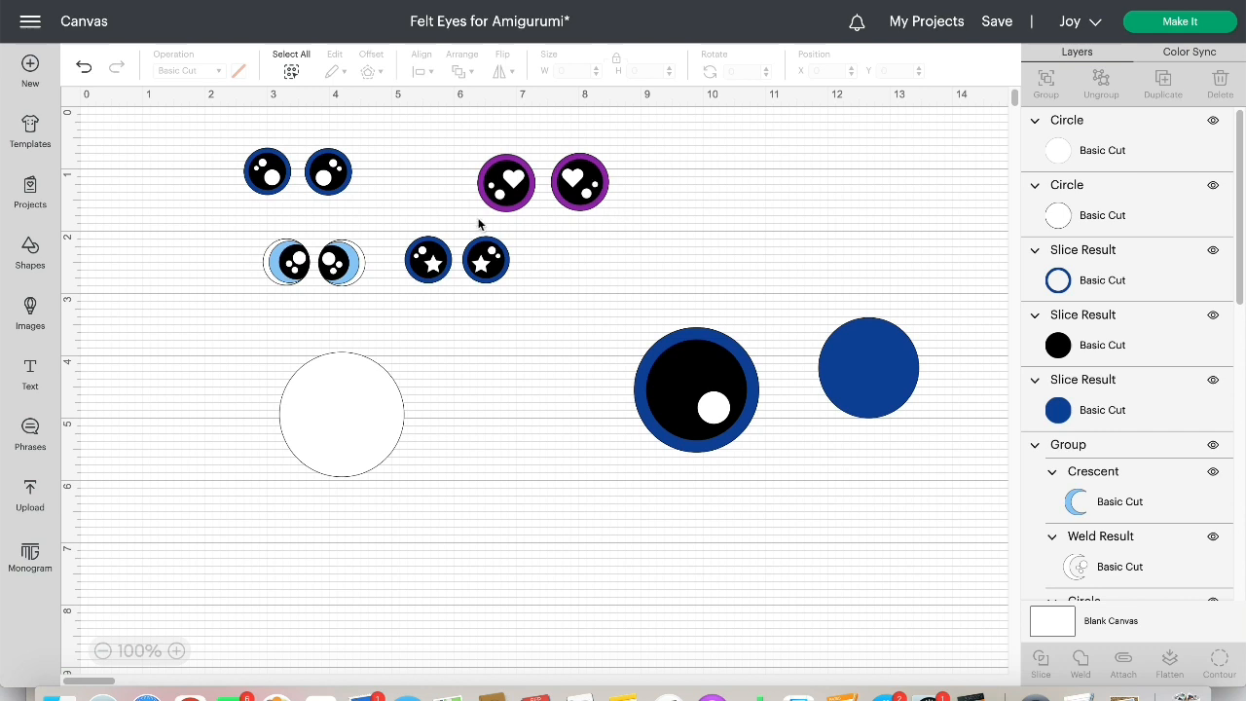
{"action": "left_click", "coordinate": [30, 256]}
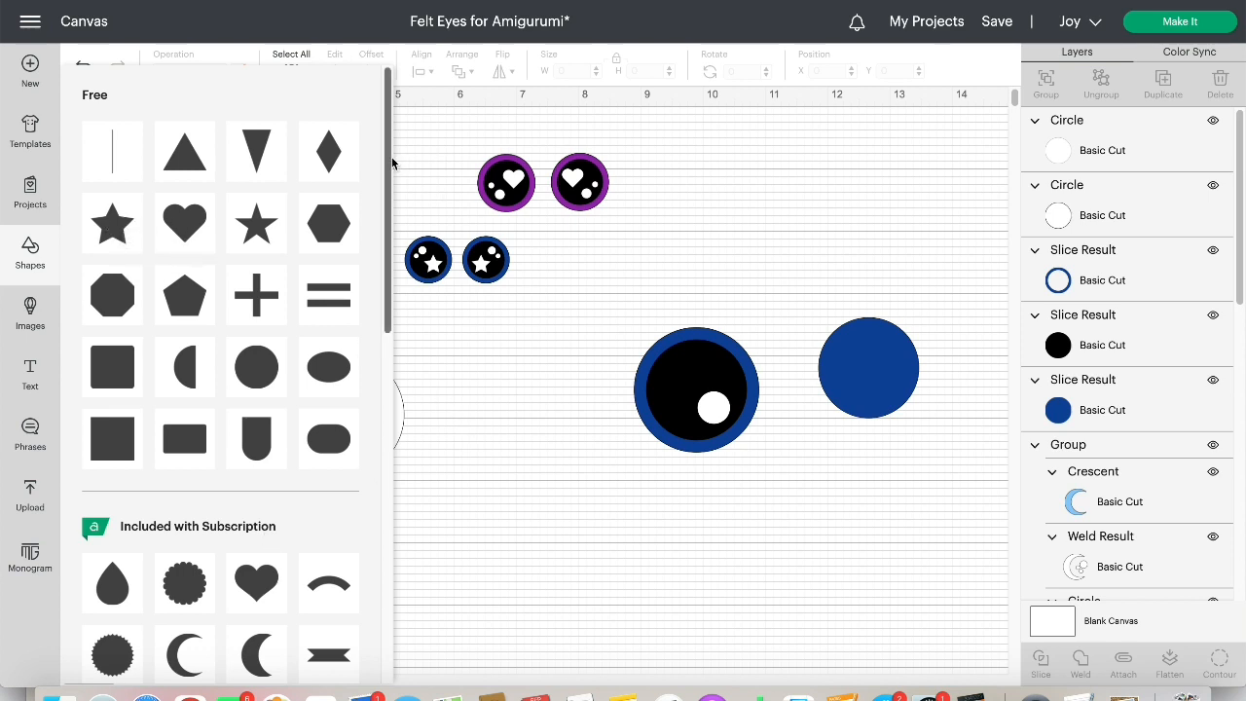
{"action": "left_click_drag", "start_coordinate": [388, 162], "coordinate": [397, 137]}
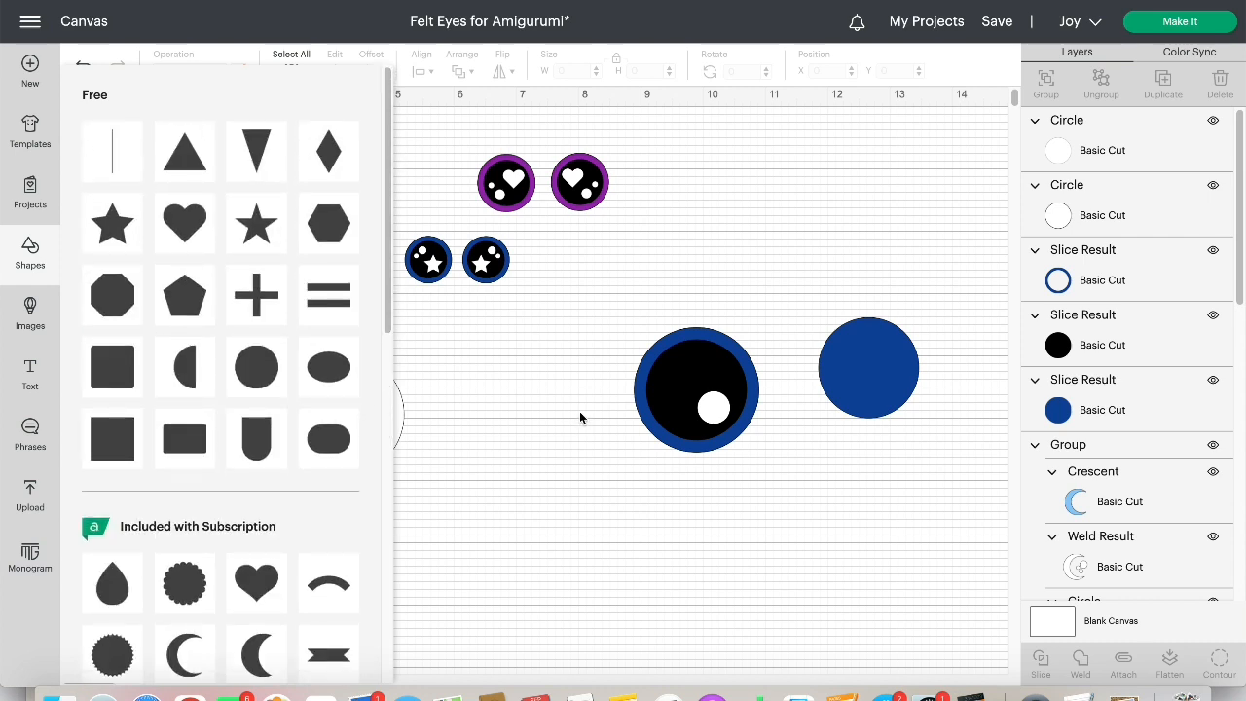
{"action": "left_click", "coordinate": [600, 364]}
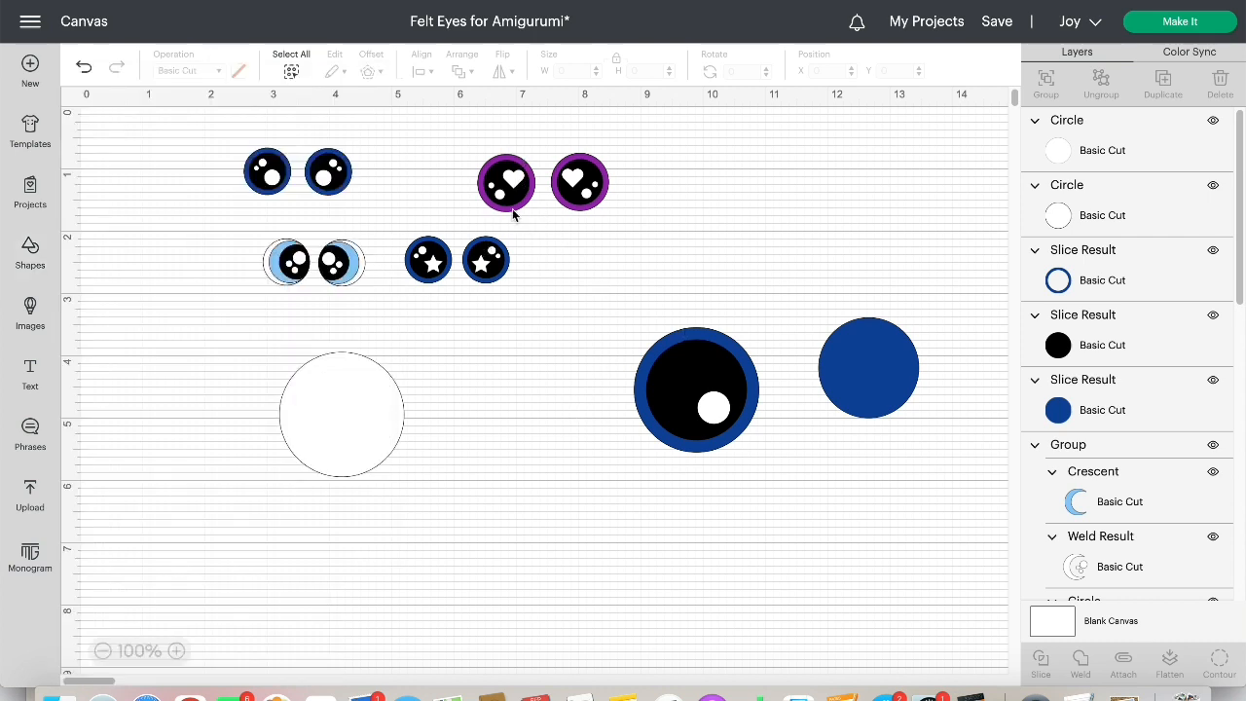
Enlarge the lower-right highlight to about 0.583 in and reposition it inside the black pupil
{"action": "left_click_drag", "start_coordinate": [715, 415], "coordinate": [717, 409]}
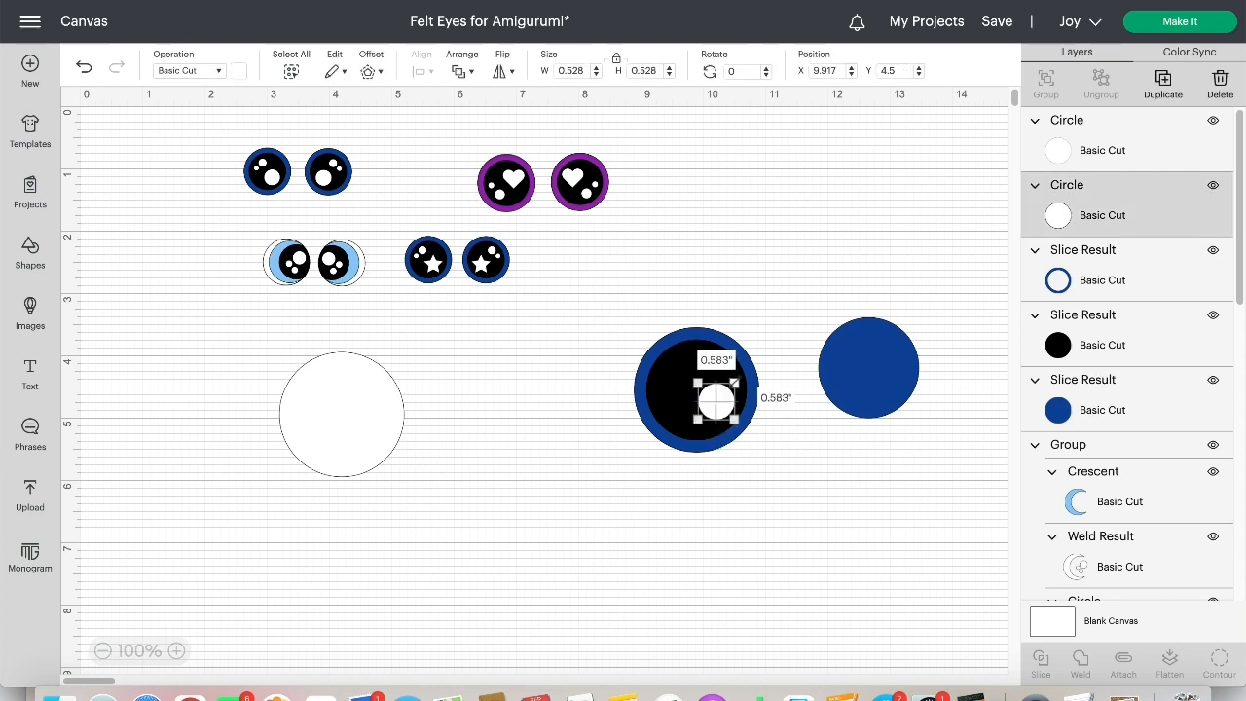
{"action": "left_click", "coordinate": [800, 458]}
{"action": "left_click_drag", "start_coordinate": [727, 411], "coordinate": [725, 414]}
{"action": "left_click", "coordinate": [530, 505]}
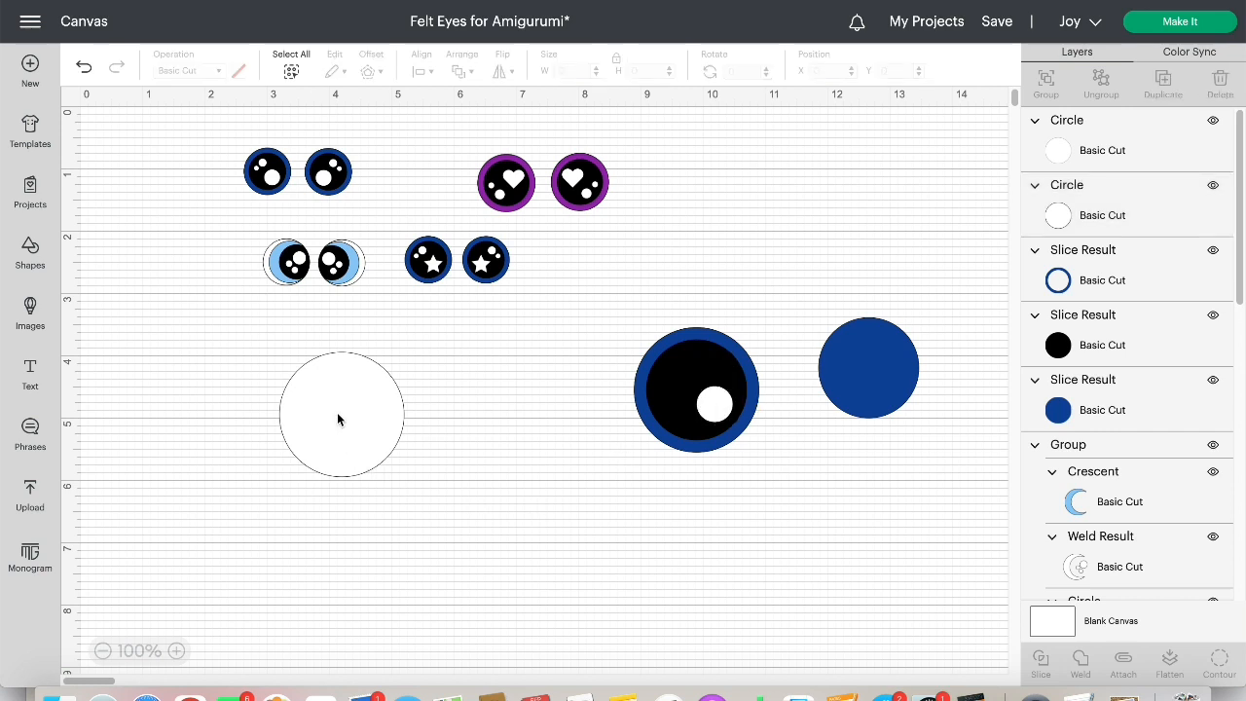
Shrink the other white circle to about 0.375 in and place it on the pupil's upper left as a second highlight
{"action": "left_click_drag", "start_coordinate": [337, 414], "coordinate": [499, 402]}
{"action": "left_click_drag", "start_coordinate": [565, 334], "coordinate": [685, 362]}
{"action": "left_click", "coordinate": [481, 553]}
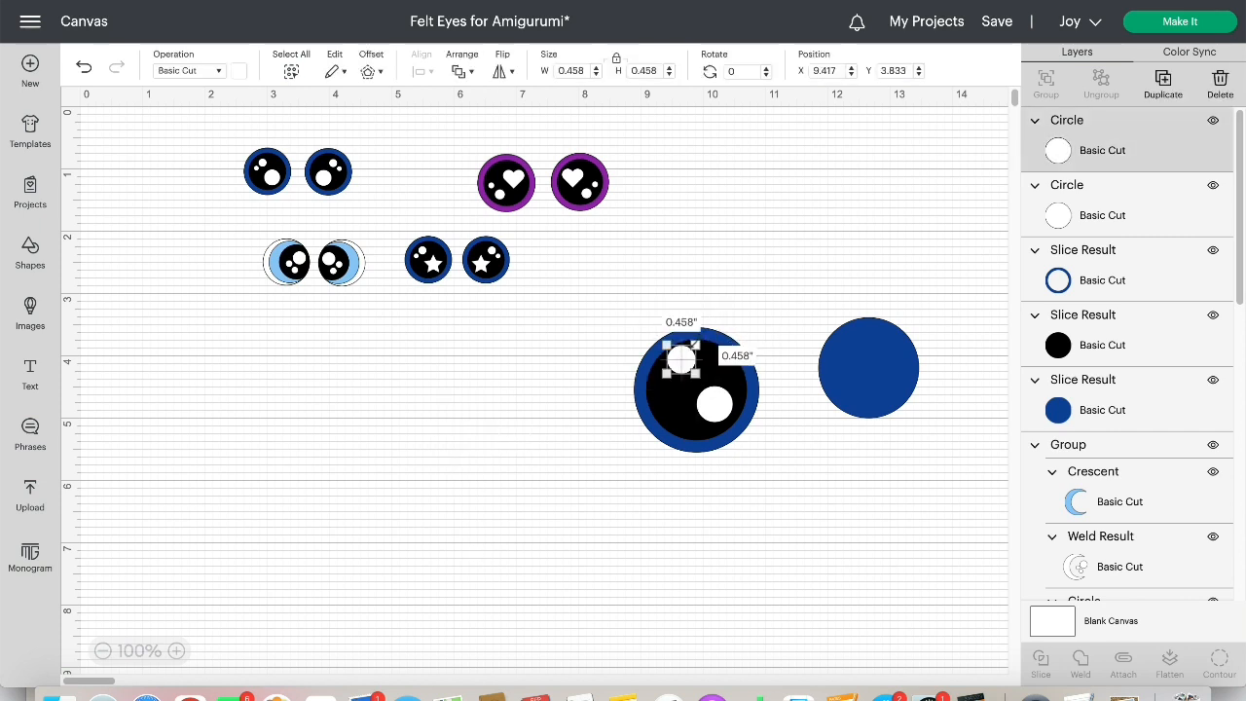
{"action": "left_click", "coordinate": [602, 460]}
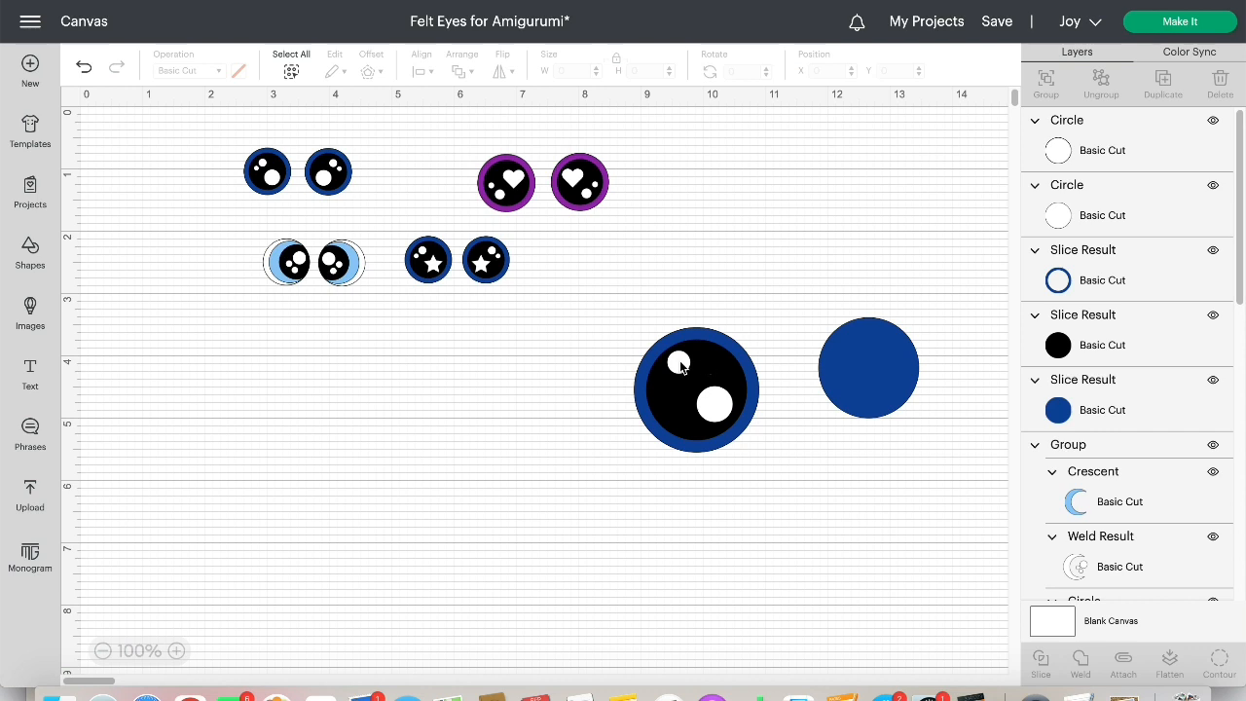
{"action": "left_click_drag", "start_coordinate": [679, 364], "coordinate": [687, 370]}
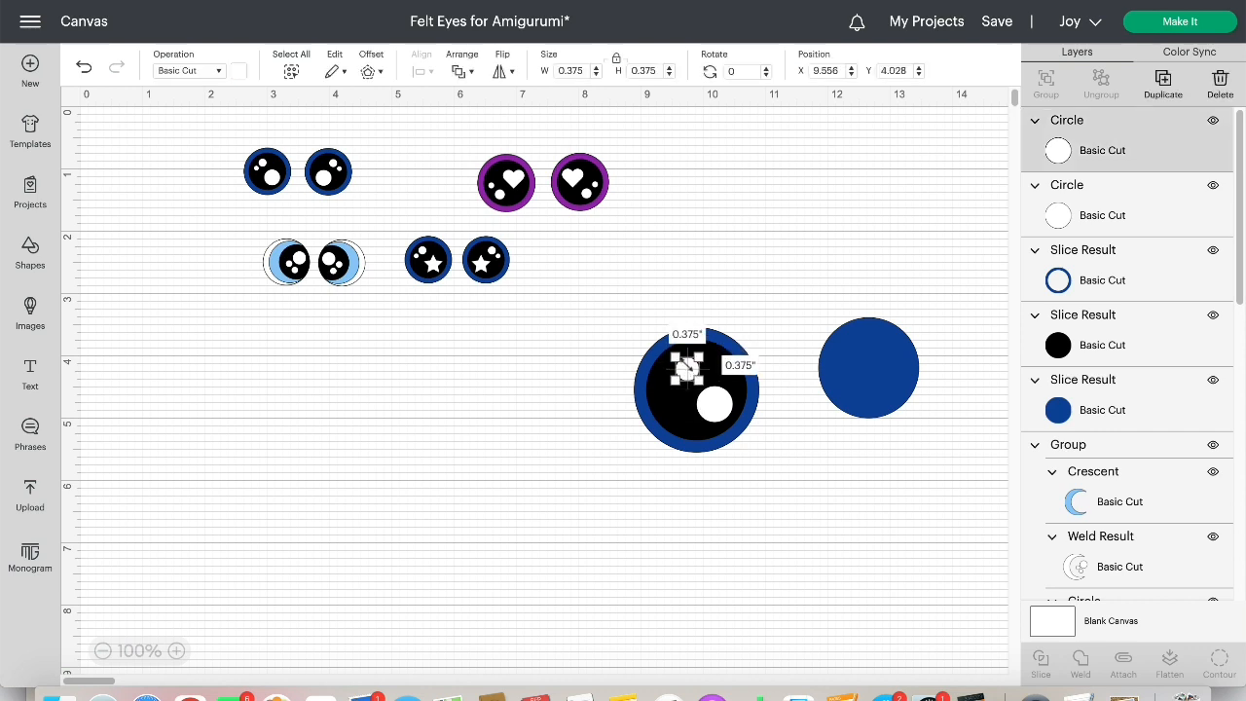
{"action": "left_click", "coordinate": [878, 491]}
Recolor the leftover blue disc white and bring it to the front of the layer order
{"action": "left_click", "coordinate": [872, 374]}
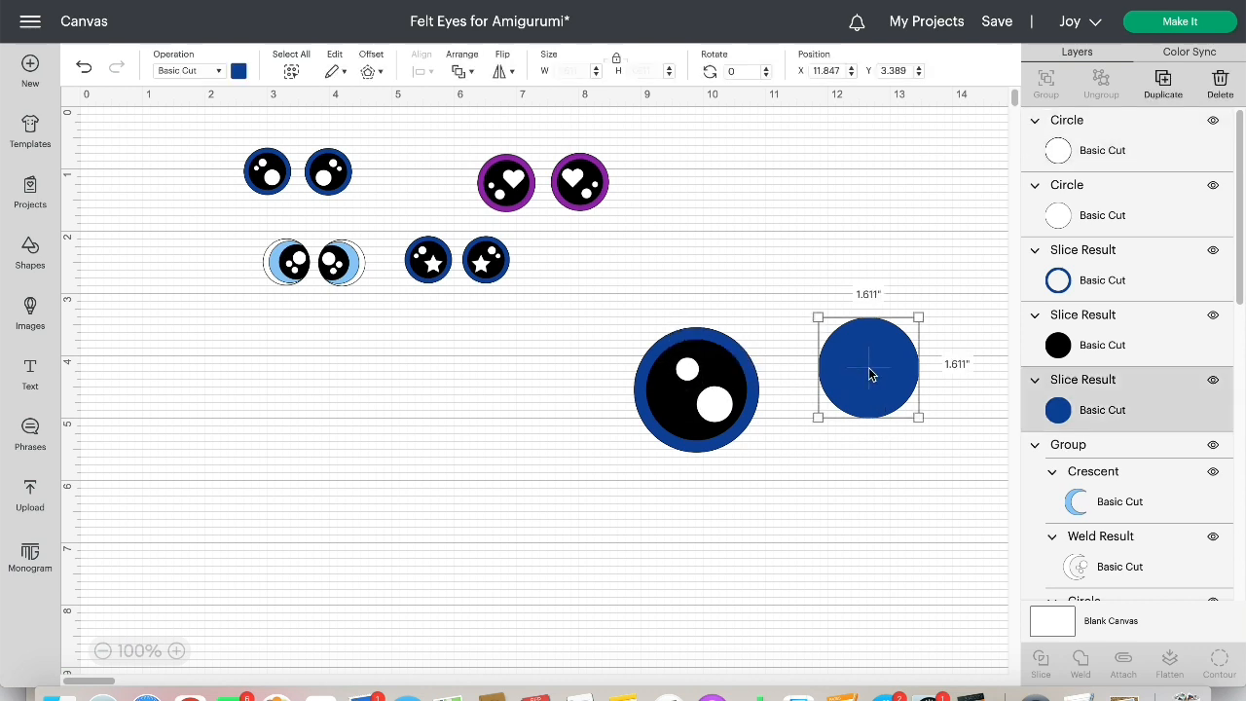
{"action": "left_click", "coordinate": [240, 74]}
{"action": "left_click", "coordinate": [299, 144]}
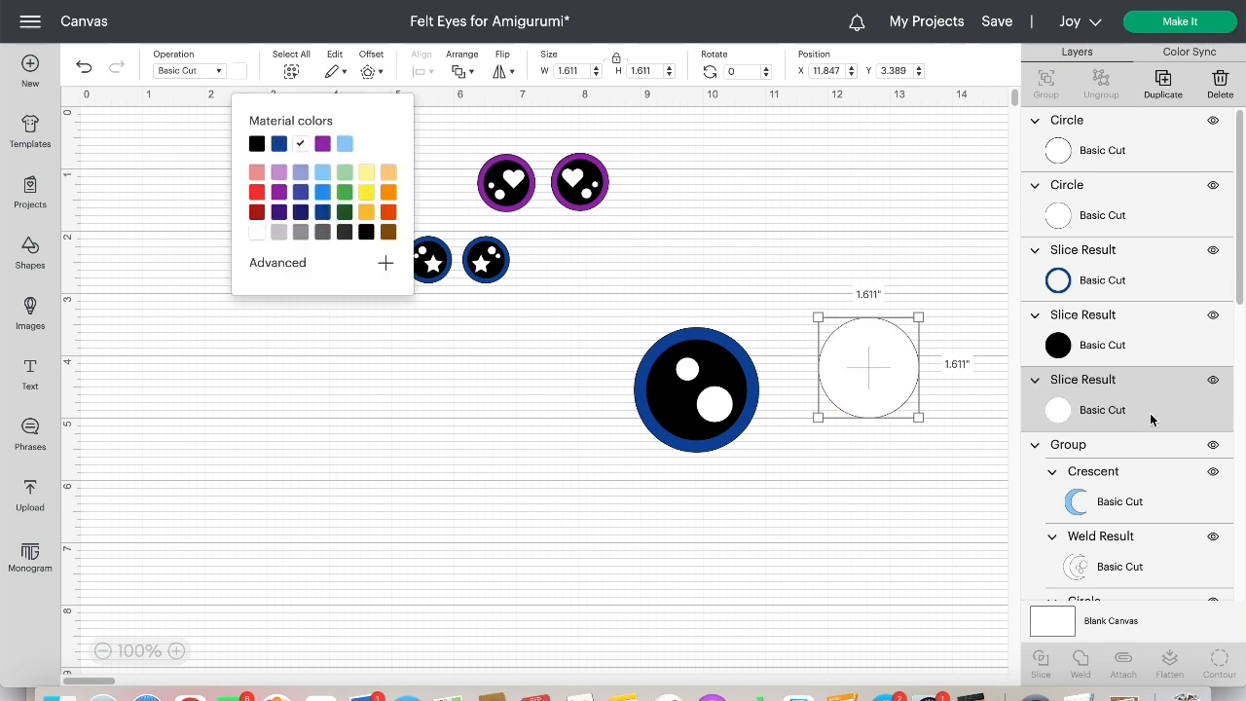
{"action": "left_click_drag", "start_coordinate": [1157, 393], "coordinate": [1146, 117]}
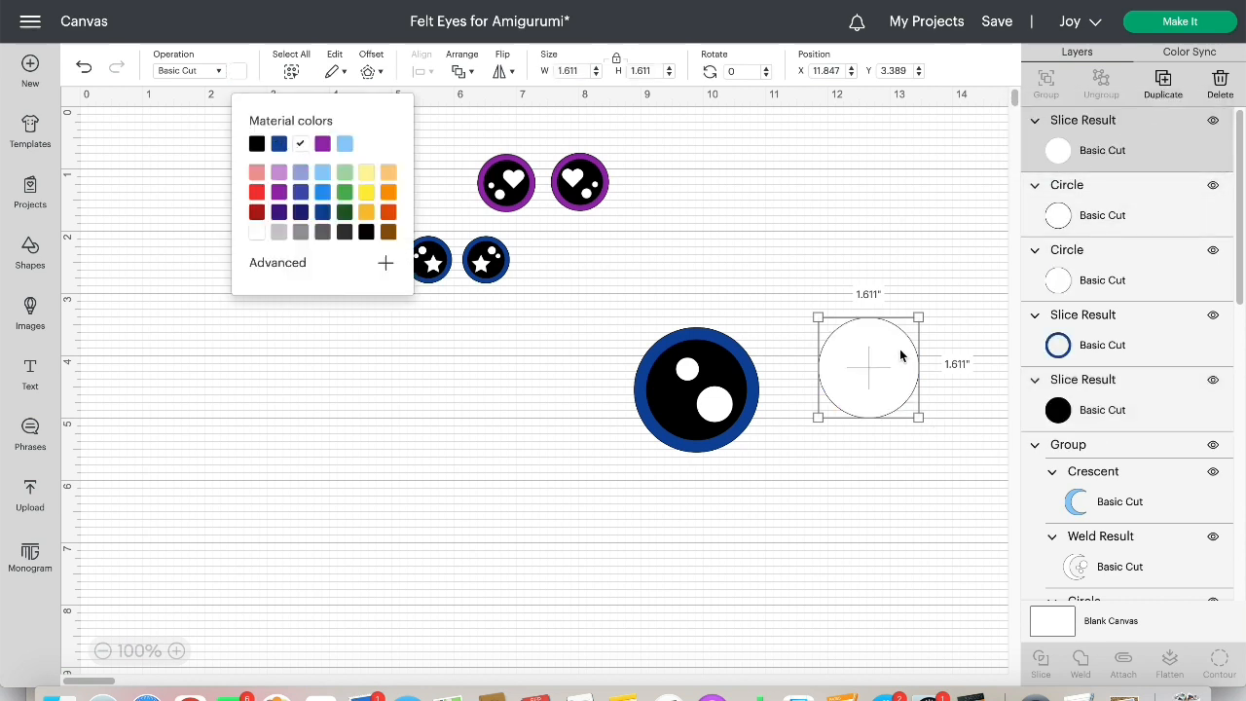
Shrink the recolored white disc to about 0.278 in, place it beside the upper-left highlight and fine-tune the spacing of both
{"action": "left_click_drag", "start_coordinate": [919, 312], "coordinate": [661, 395]}
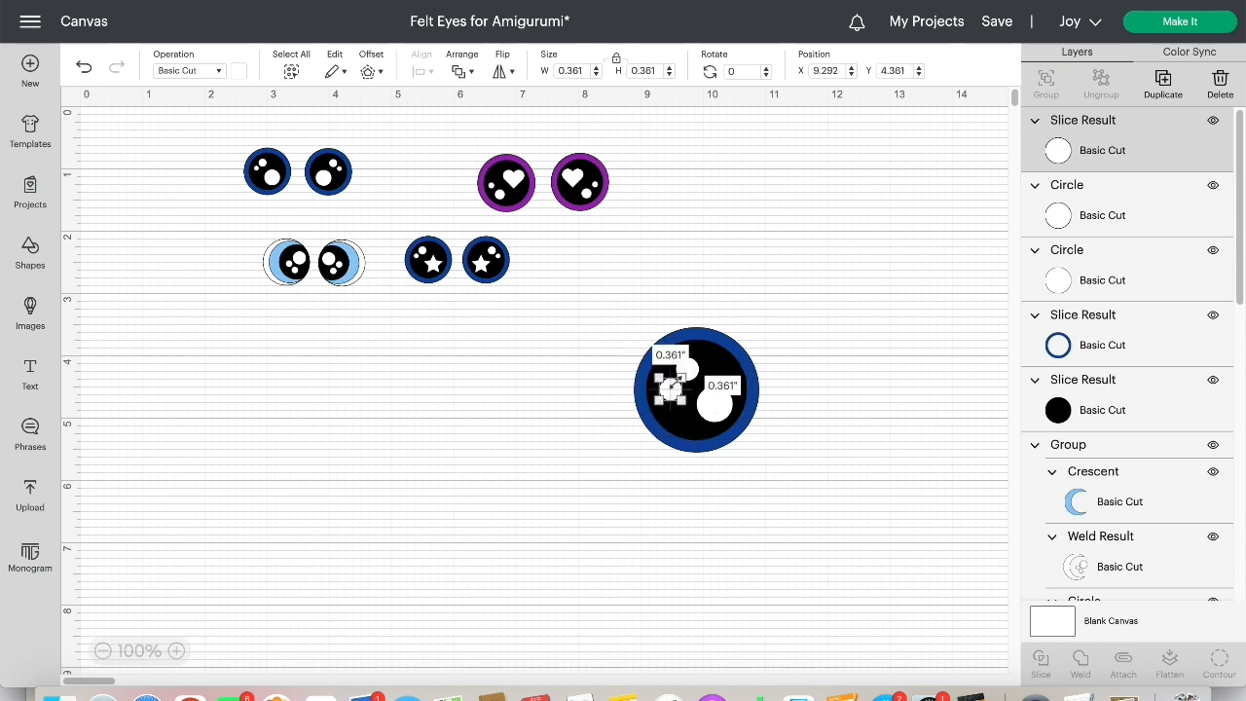
{"action": "left_click", "coordinate": [926, 319]}
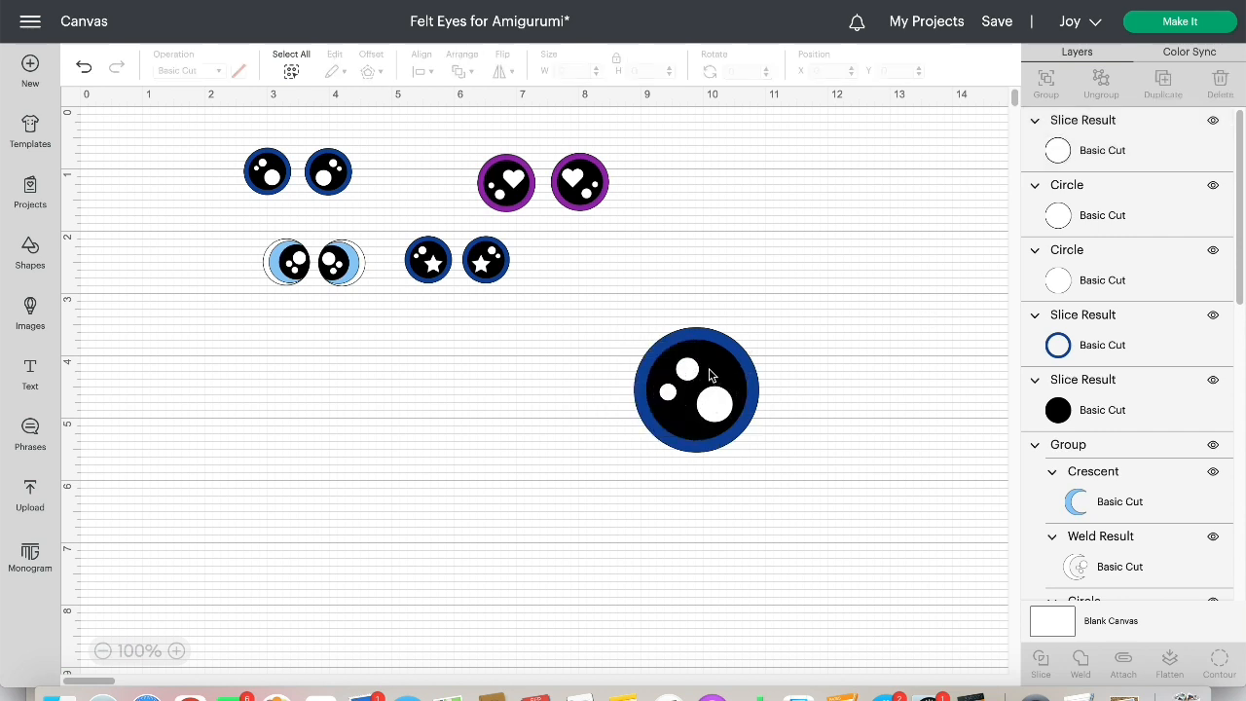
{"action": "left_click_drag", "start_coordinate": [698, 378], "coordinate": [672, 386]}
{"action": "left_click", "coordinate": [901, 426]}
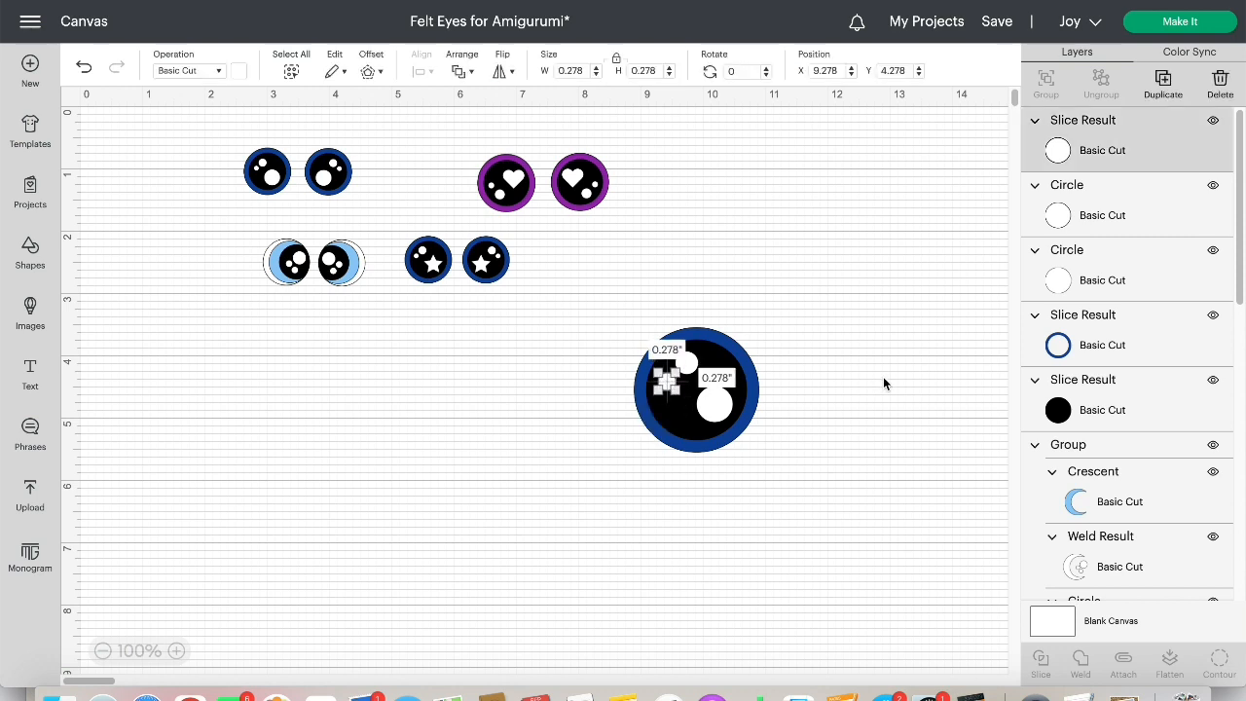
{"action": "left_click", "coordinate": [884, 380]}
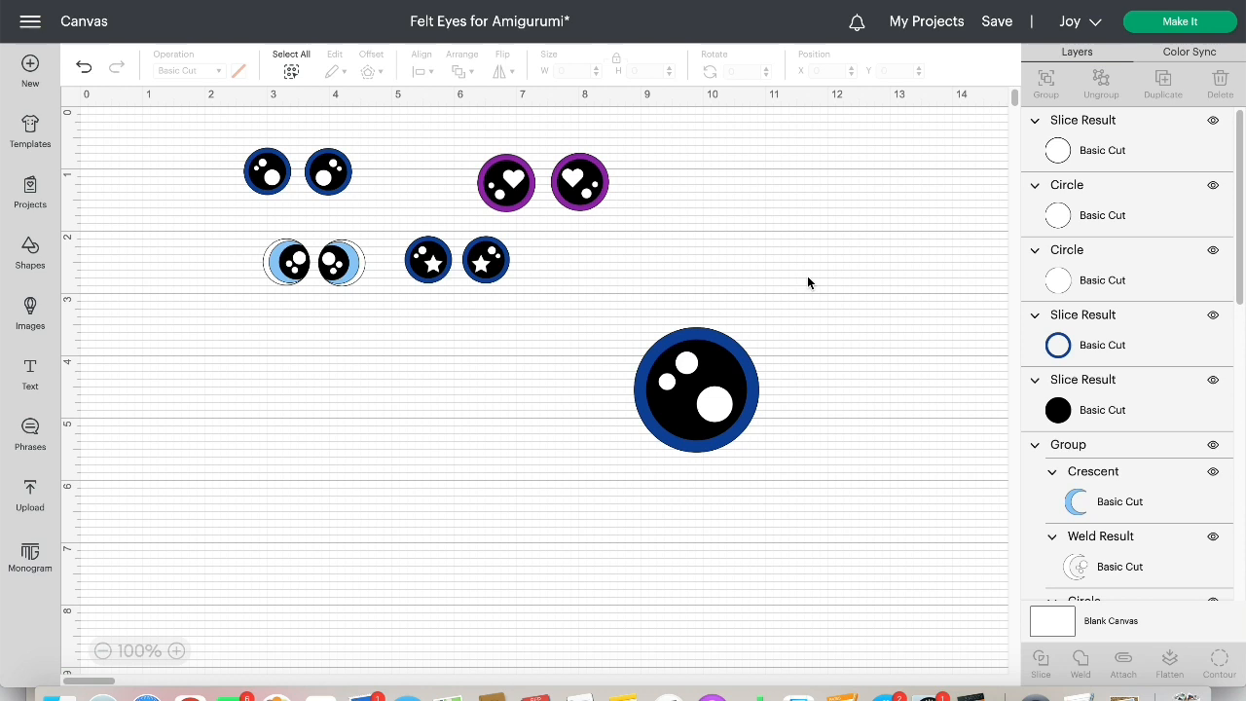
{"action": "left_click_drag", "start_coordinate": [694, 370], "coordinate": [693, 365]}
{"action": "left_click", "coordinate": [903, 333]}
Move the blue ring and black disc off the highlights and weld the three white circles into one shape
{"action": "left_click_drag", "start_coordinate": [735, 353], "coordinate": [791, 187]}
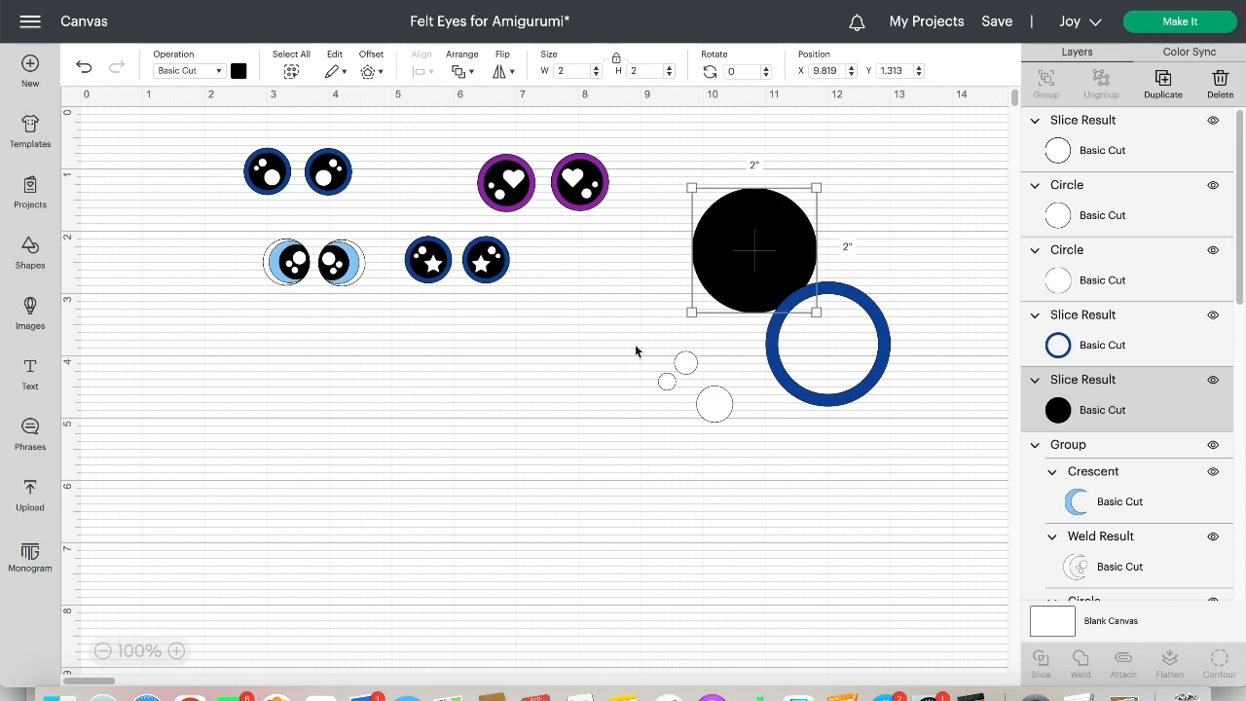
{"action": "left_click", "coordinate": [635, 343]}
{"action": "left_click_drag", "start_coordinate": [630, 353], "coordinate": [767, 440]}
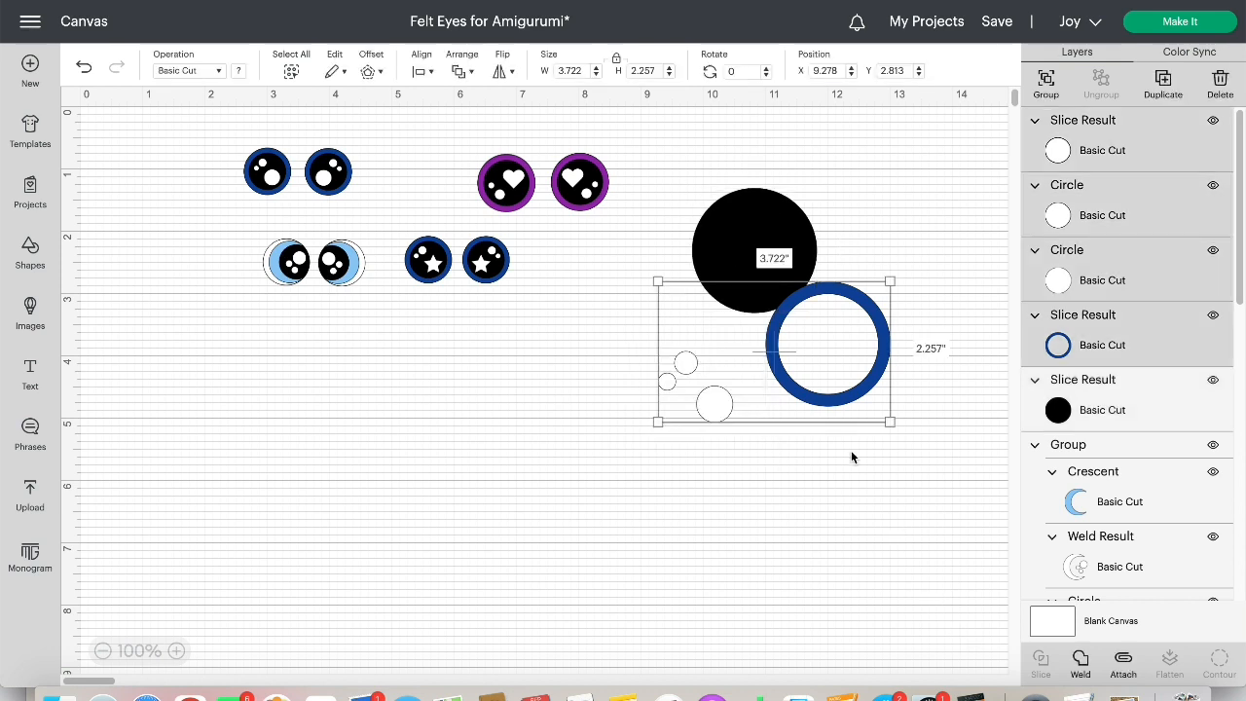
{"action": "left_click", "coordinate": [793, 431]}
{"action": "left_click_drag", "start_coordinate": [647, 343], "coordinate": [745, 442]}
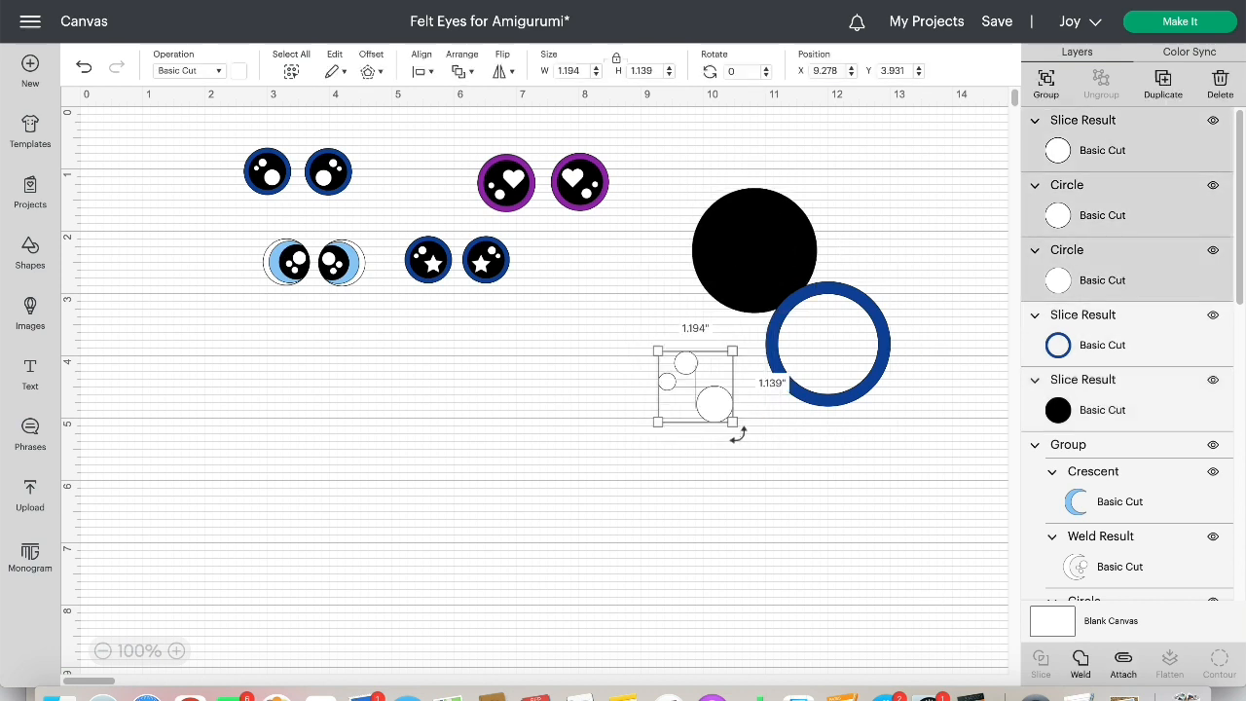
{"action": "left_click", "coordinate": [1083, 672]}
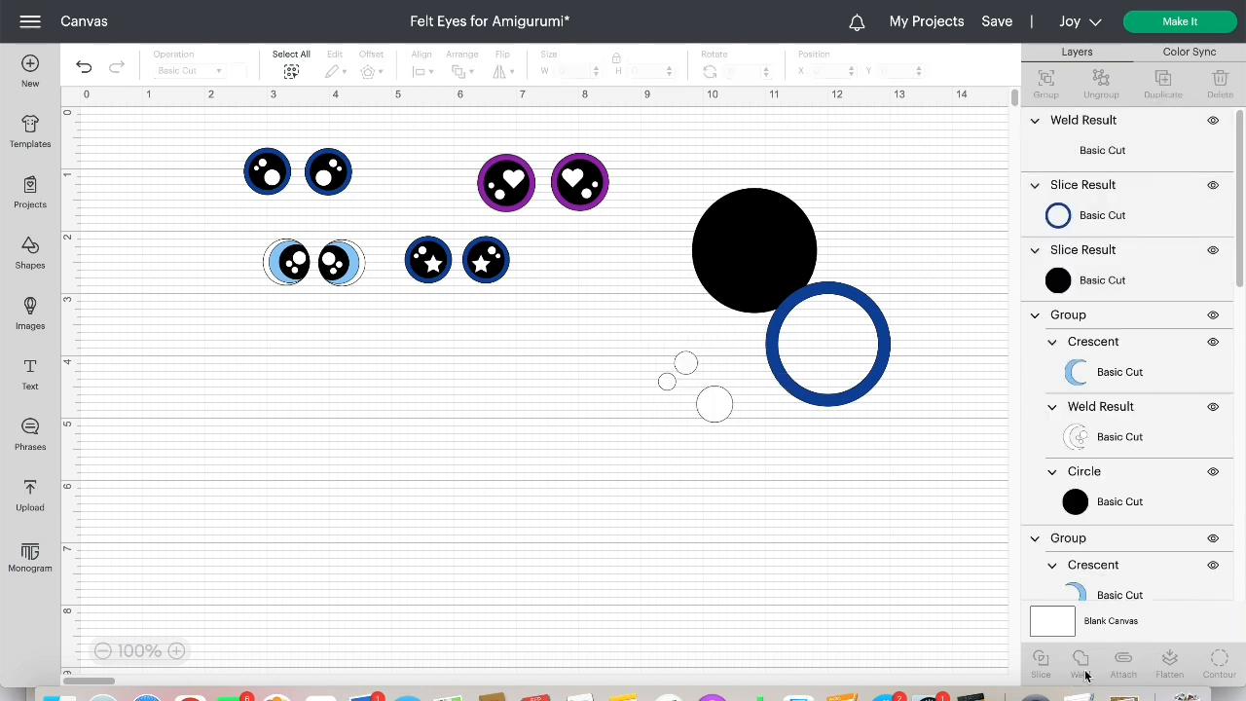
Reassemble the eye in open canvas space by stacking the blue ring and the welded white highlights on the black disc
{"action": "left_click_drag", "start_coordinate": [687, 408], "coordinate": [667, 464]}
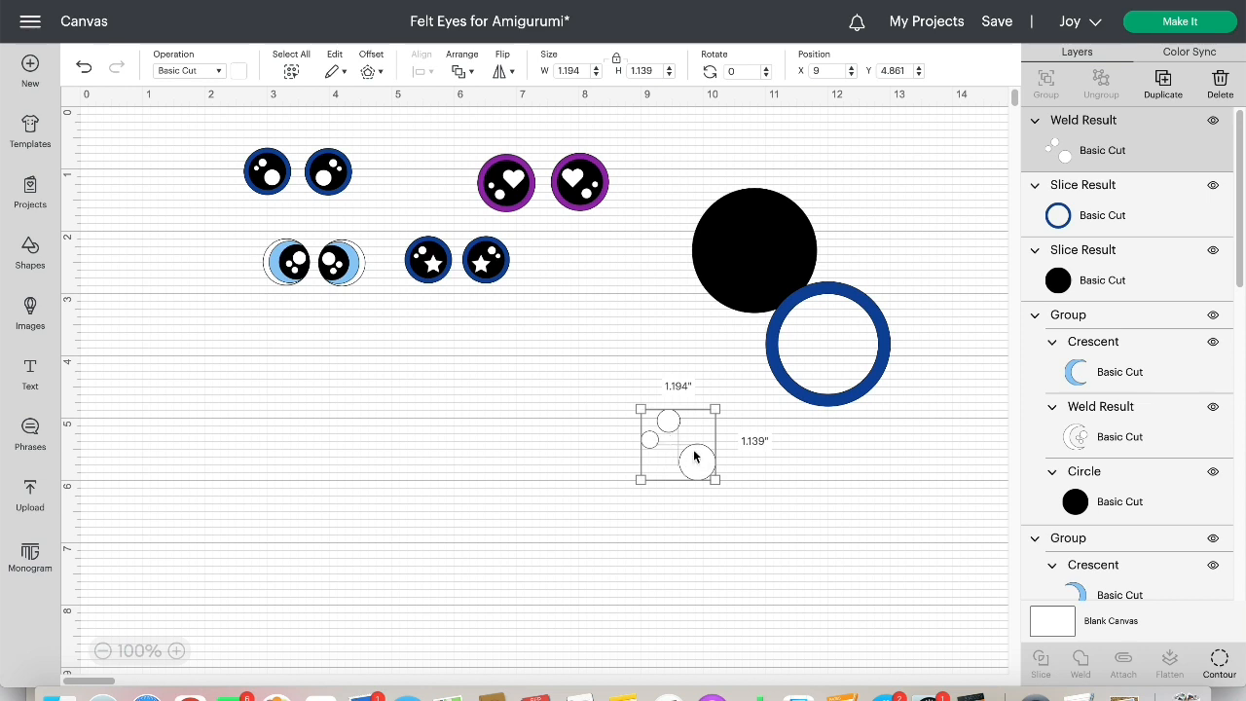
{"action": "left_click_drag", "start_coordinate": [754, 285], "coordinate": [601, 465]}
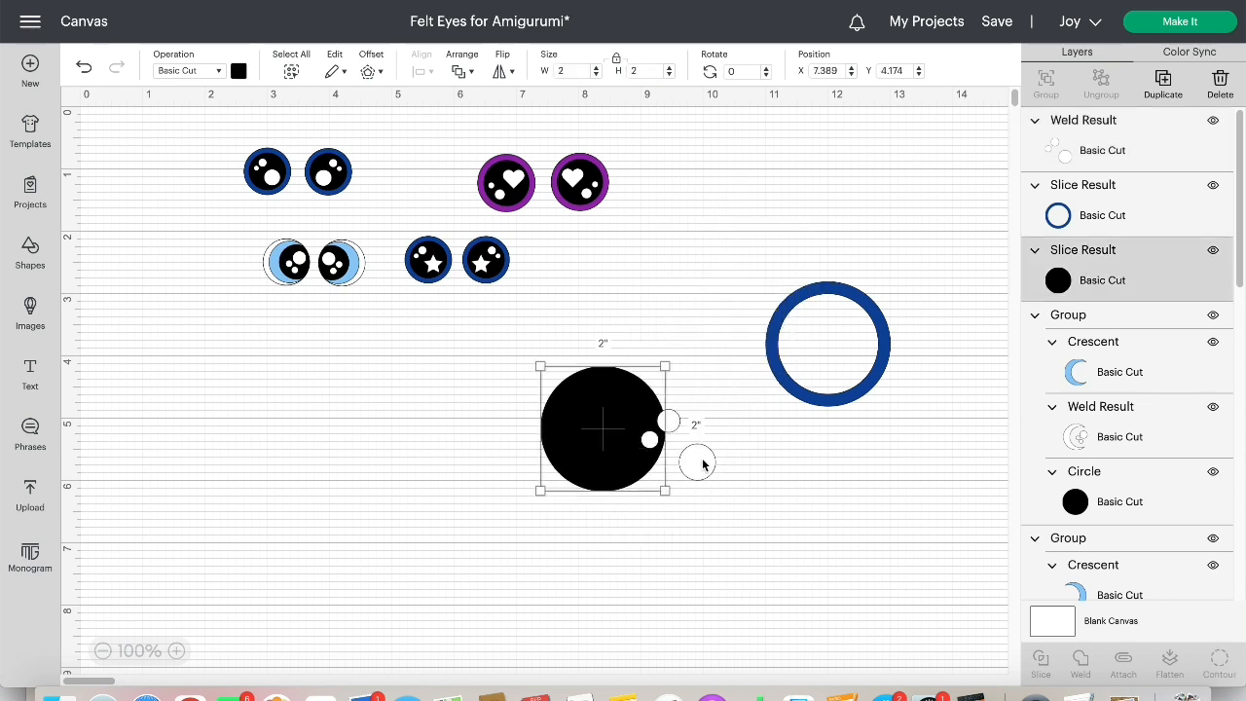
{"action": "left_click_drag", "start_coordinate": [698, 462], "coordinate": [804, 484]}
{"action": "left_click_drag", "start_coordinate": [875, 313], "coordinate": [650, 400]}
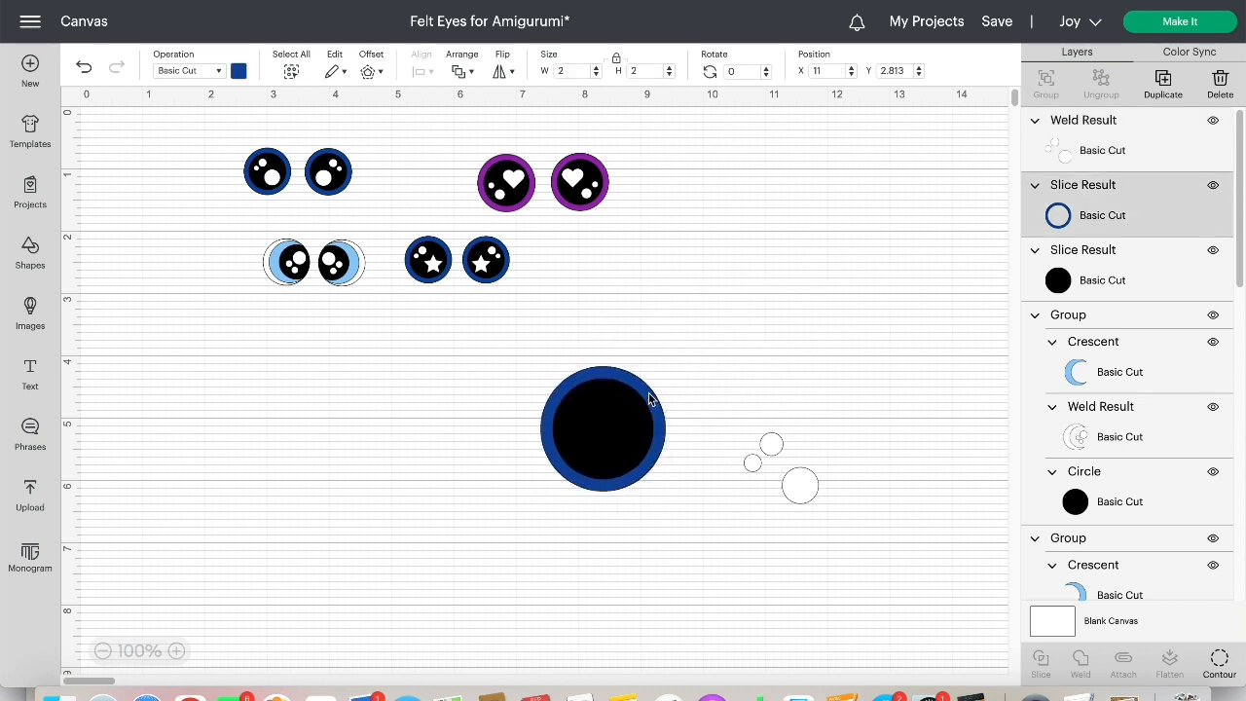
{"action": "left_click", "coordinate": [804, 381]}
{"action": "left_click_drag", "start_coordinate": [804, 492], "coordinate": [624, 450]}
{"action": "left_click", "coordinate": [786, 441]}
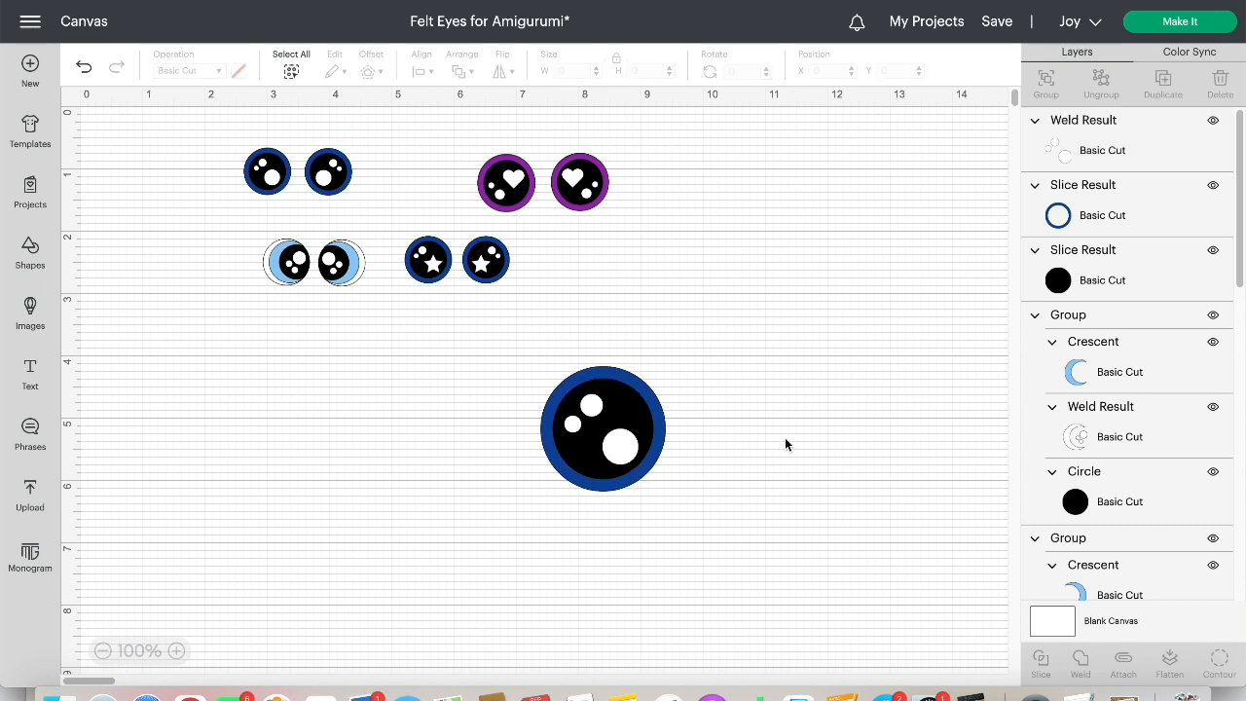
Group the ring, pupil and highlights into one eye and shift the group slightly on the canvas
{"action": "left_click_drag", "start_coordinate": [463, 364], "coordinate": [696, 524]}
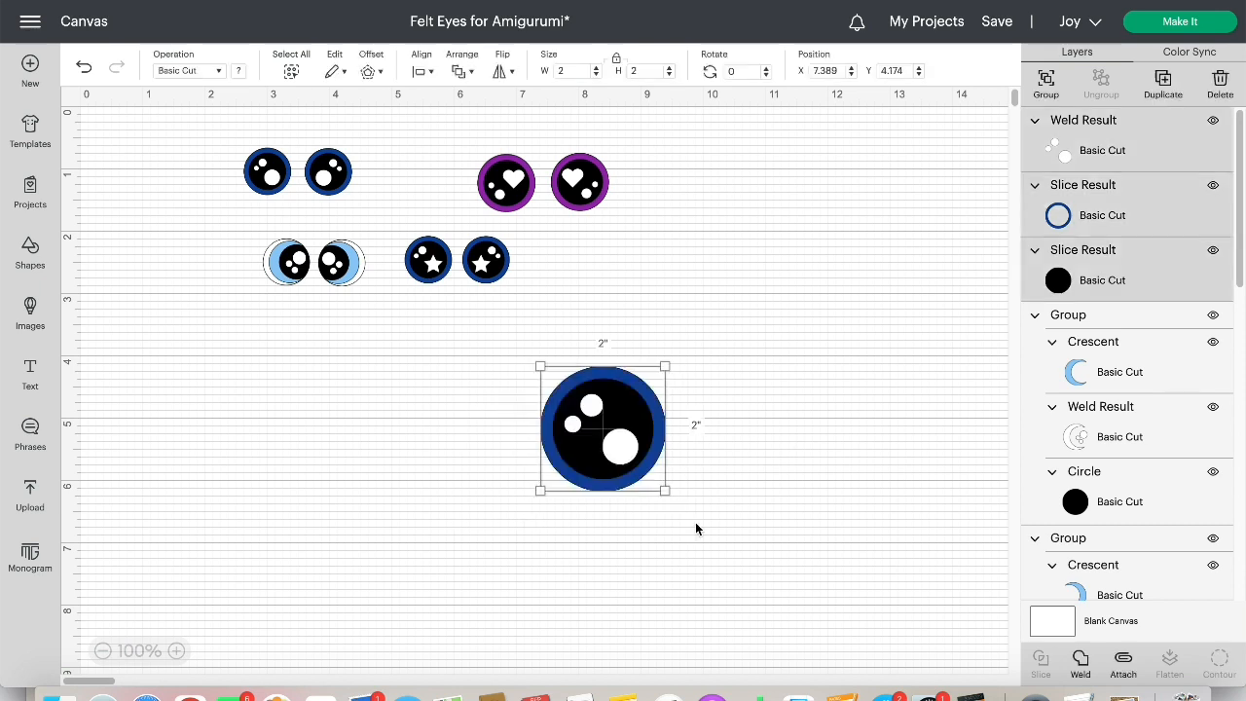
{"action": "left_click", "coordinate": [1043, 95]}
{"action": "left_click_drag", "start_coordinate": [568, 492], "coordinate": [620, 509]}
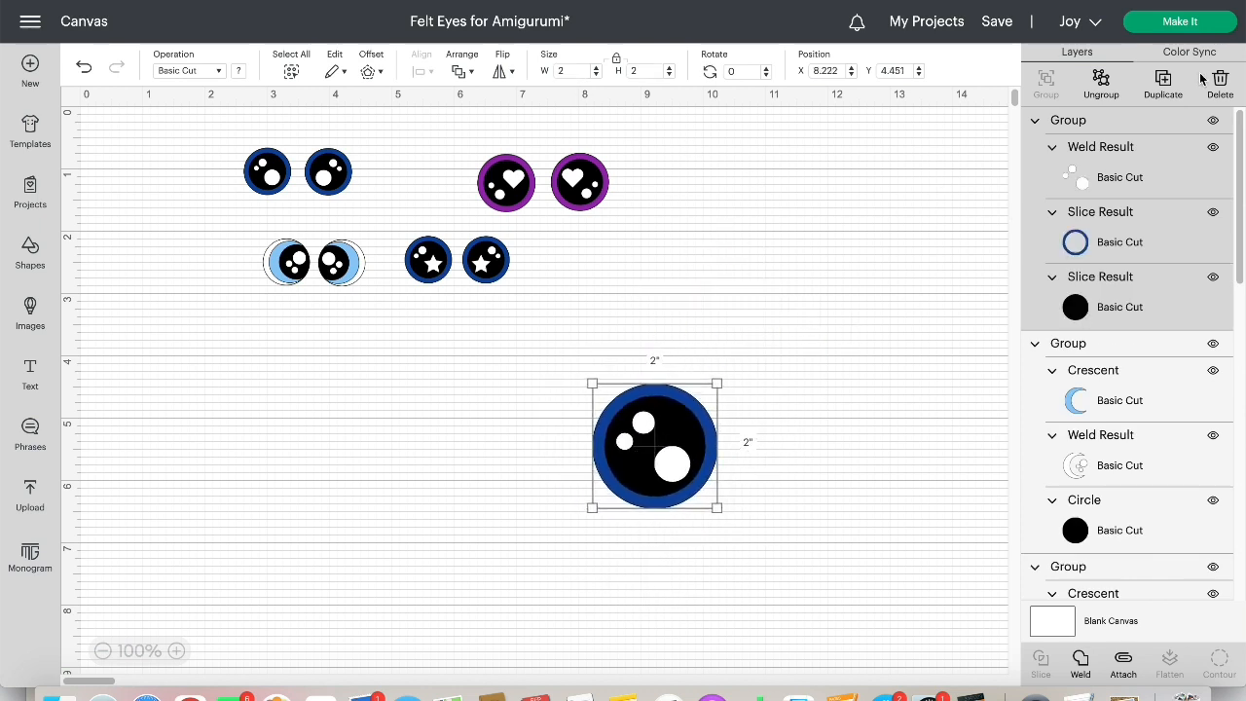
Duplicate the grouped eye, flip the copy horizontally and place it to the right of the original as its mirrored mate
{"action": "left_click", "coordinate": [1164, 83]}
{"action": "left_click_drag", "start_coordinate": [435, 471], "coordinate": [474, 471]}
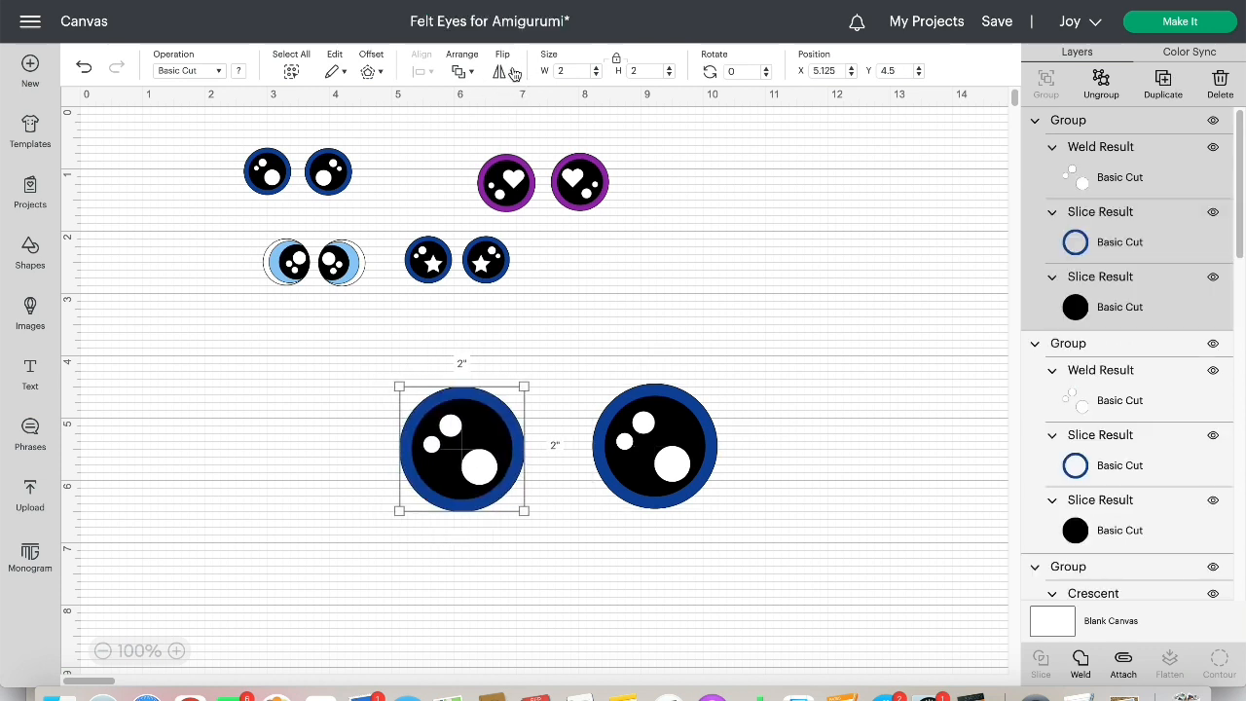
{"action": "left_click", "coordinate": [507, 72]}
{"action": "left_click", "coordinate": [541, 95]}
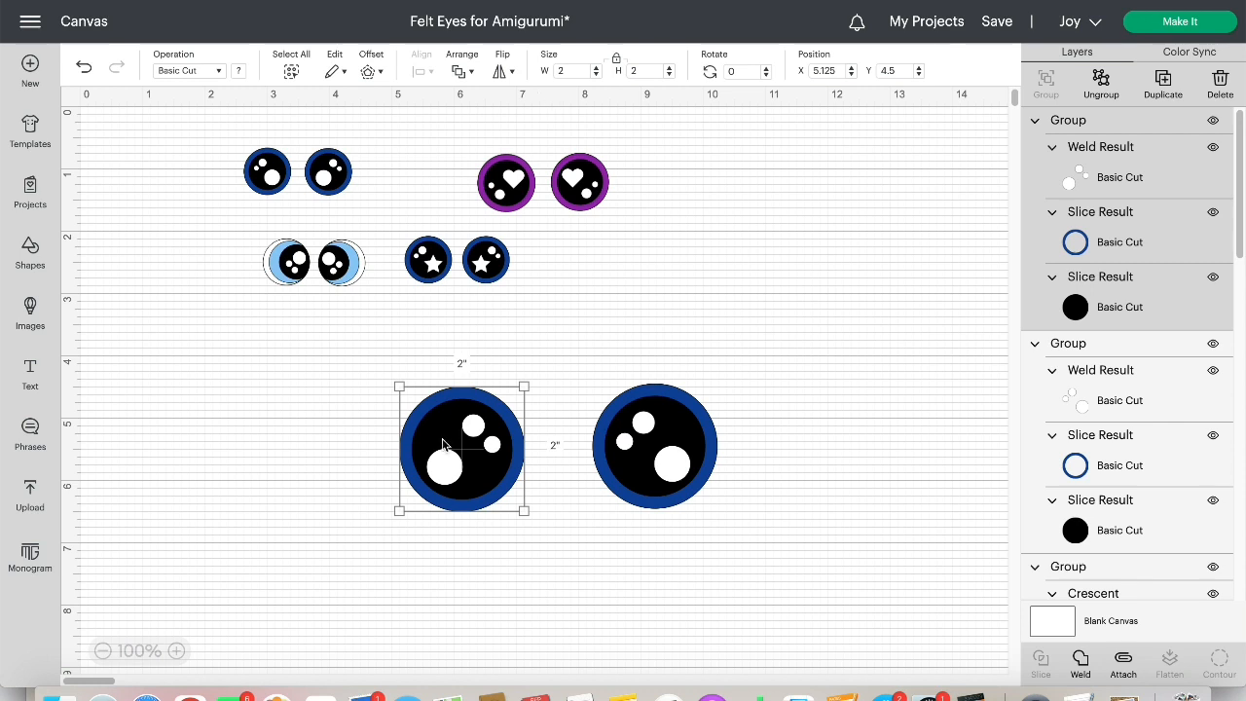
{"action": "left_click_drag", "start_coordinate": [443, 445], "coordinate": [788, 442]}
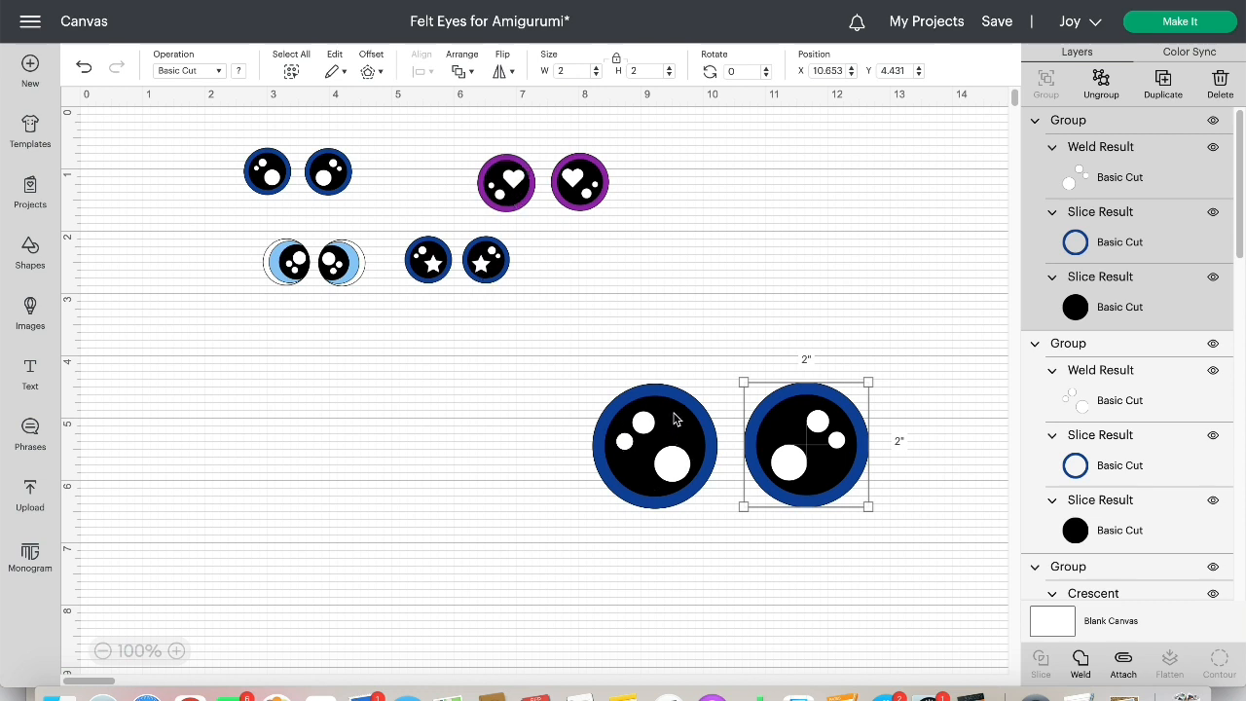
{"action": "left_click", "coordinate": [485, 433]}
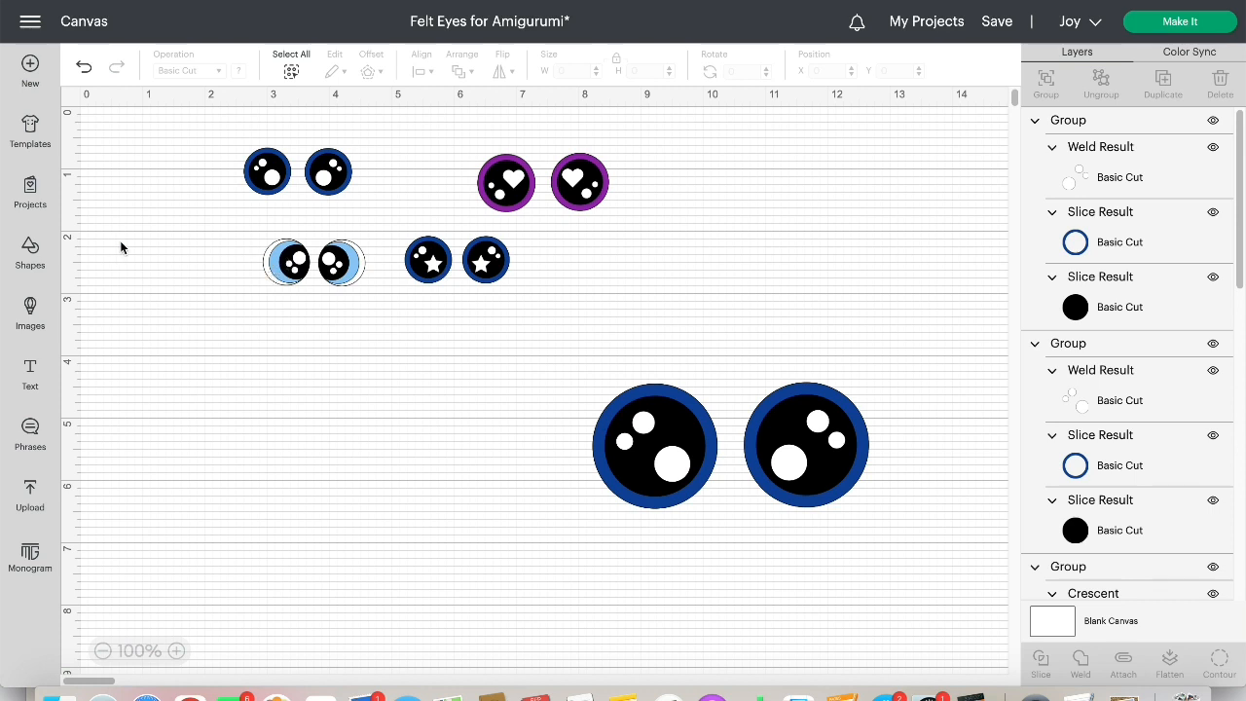
Add a 2 in circle to the empty area beside the large eyes and make four copies of it
{"action": "left_click", "coordinate": [30, 252]}
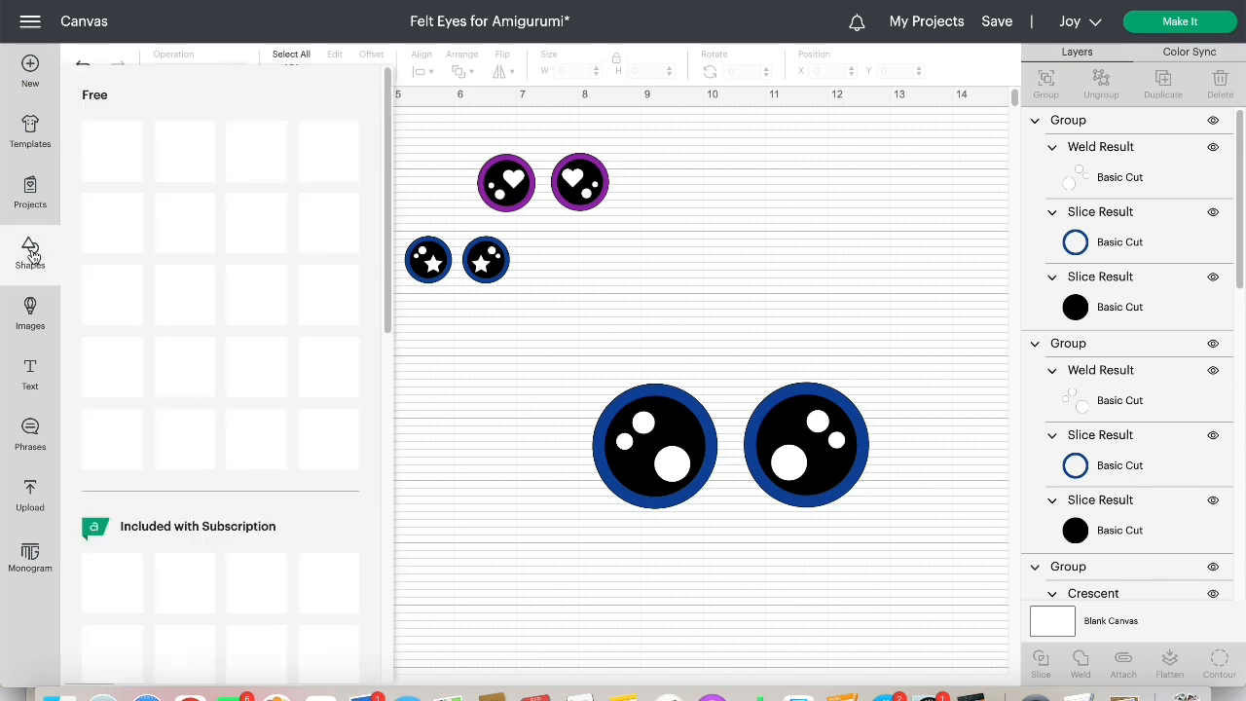
{"action": "left_click", "coordinate": [264, 373]}
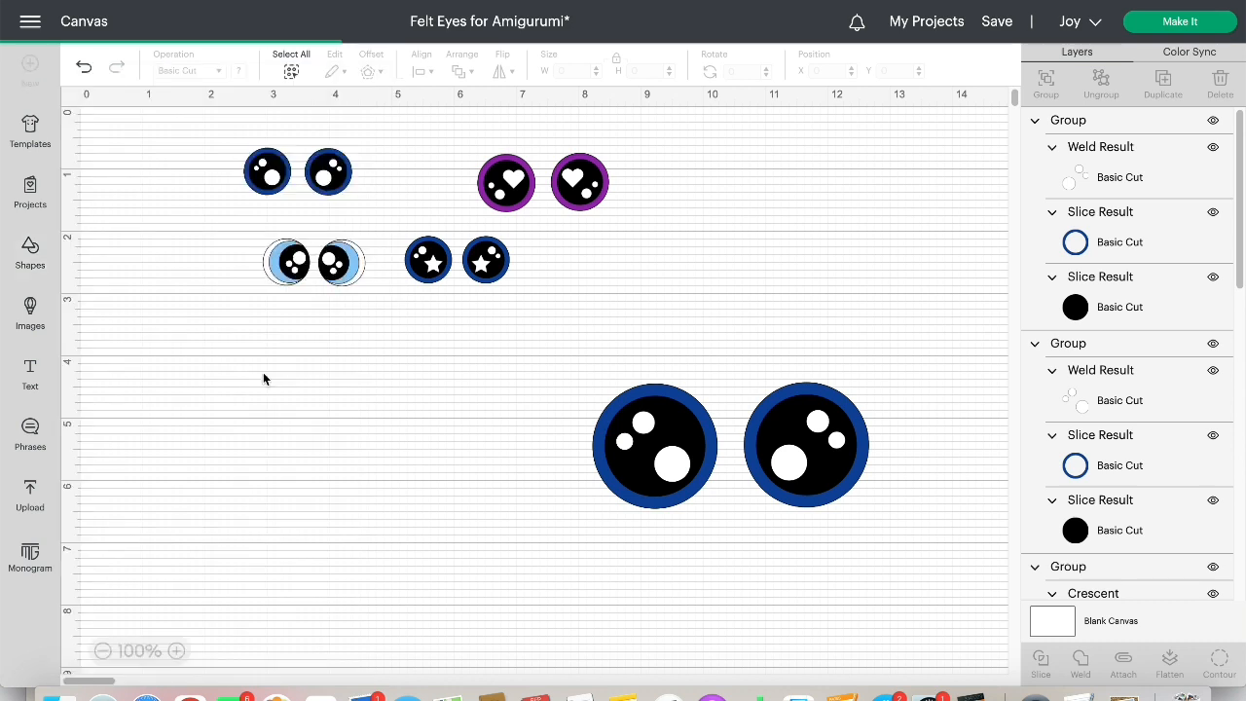
{"action": "left_click_drag", "start_coordinate": [652, 657], "coordinate": [361, 490]}
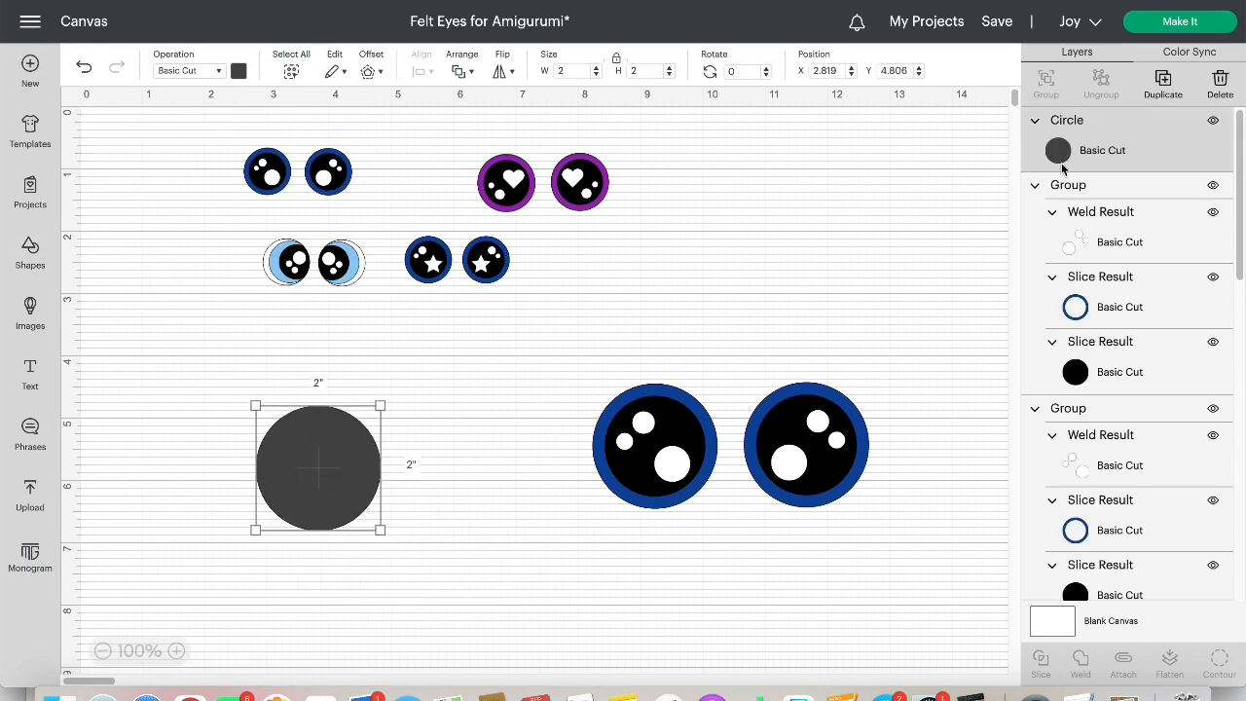
{"action": "left_click", "coordinate": [1162, 86]}
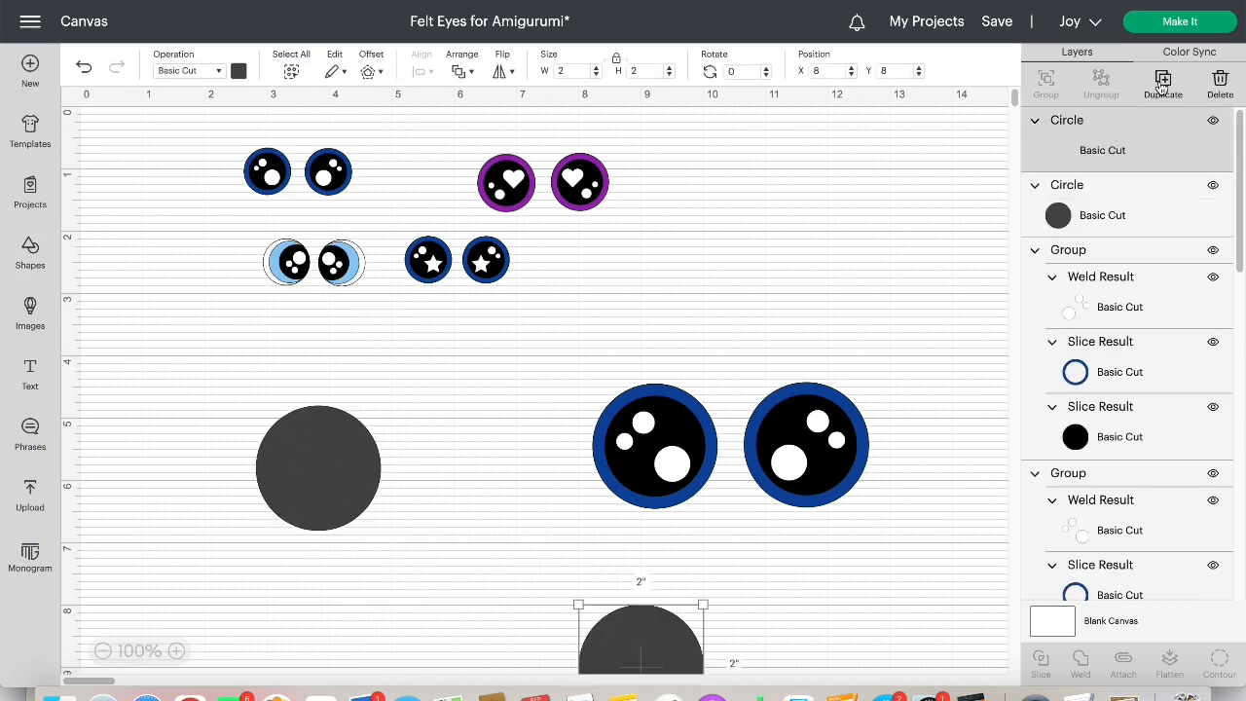
{"action": "left_click", "coordinate": [1161, 86]}
{"action": "left_click", "coordinate": [1161, 86]}
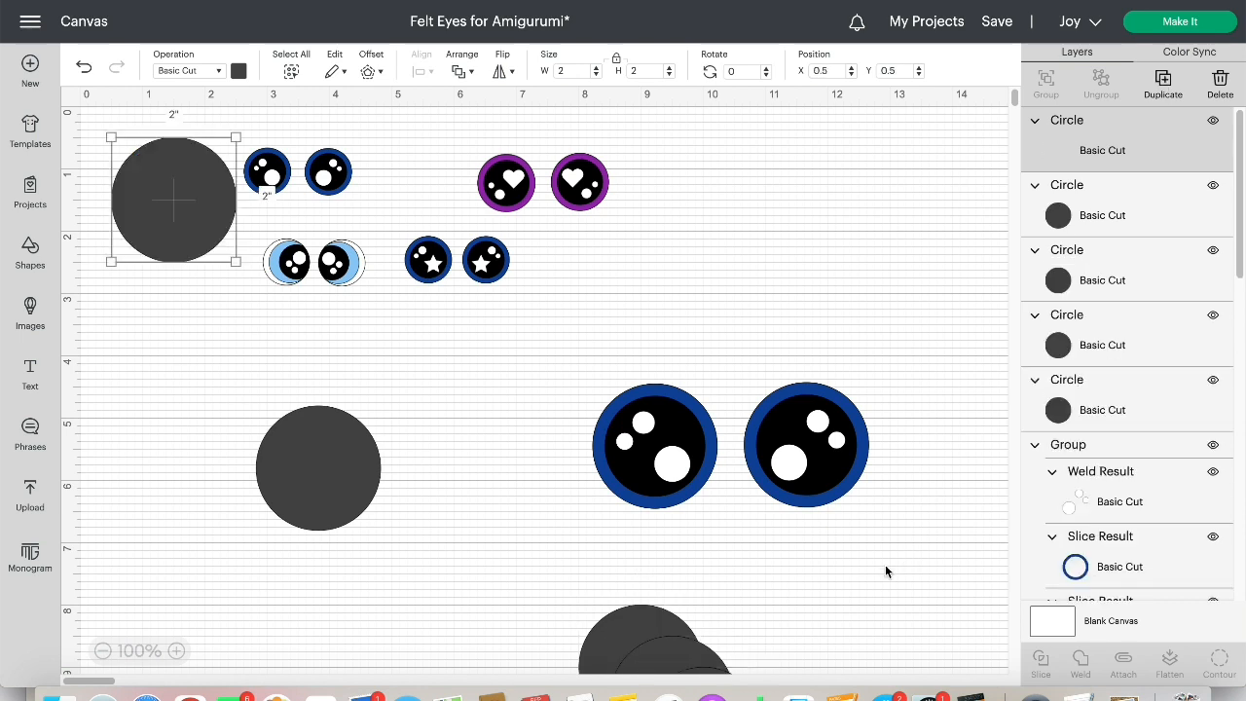
Move three of the gray circle copies into the free space above the large eyes
{"action": "left_click_drag", "start_coordinate": [691, 664], "coordinate": [793, 216]}
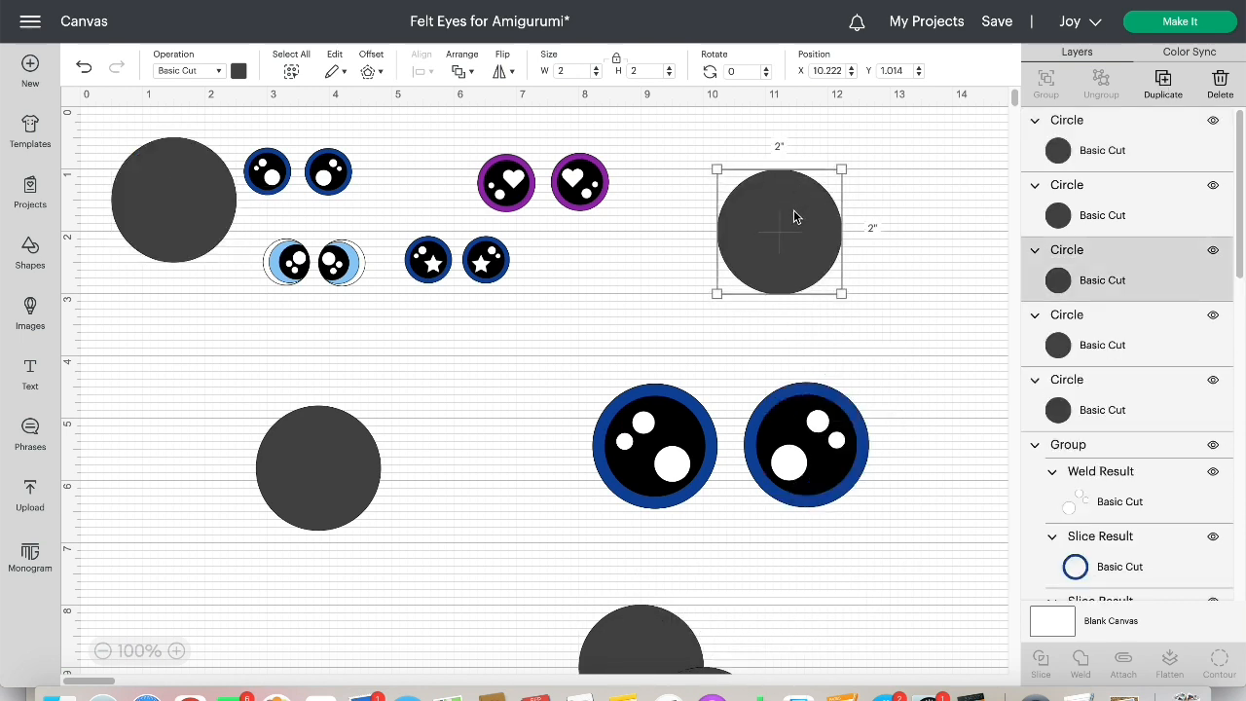
{"action": "left_click_drag", "start_coordinate": [665, 656], "coordinate": [891, 275]}
{"action": "left_click_drag", "start_coordinate": [704, 671], "coordinate": [734, 234]}
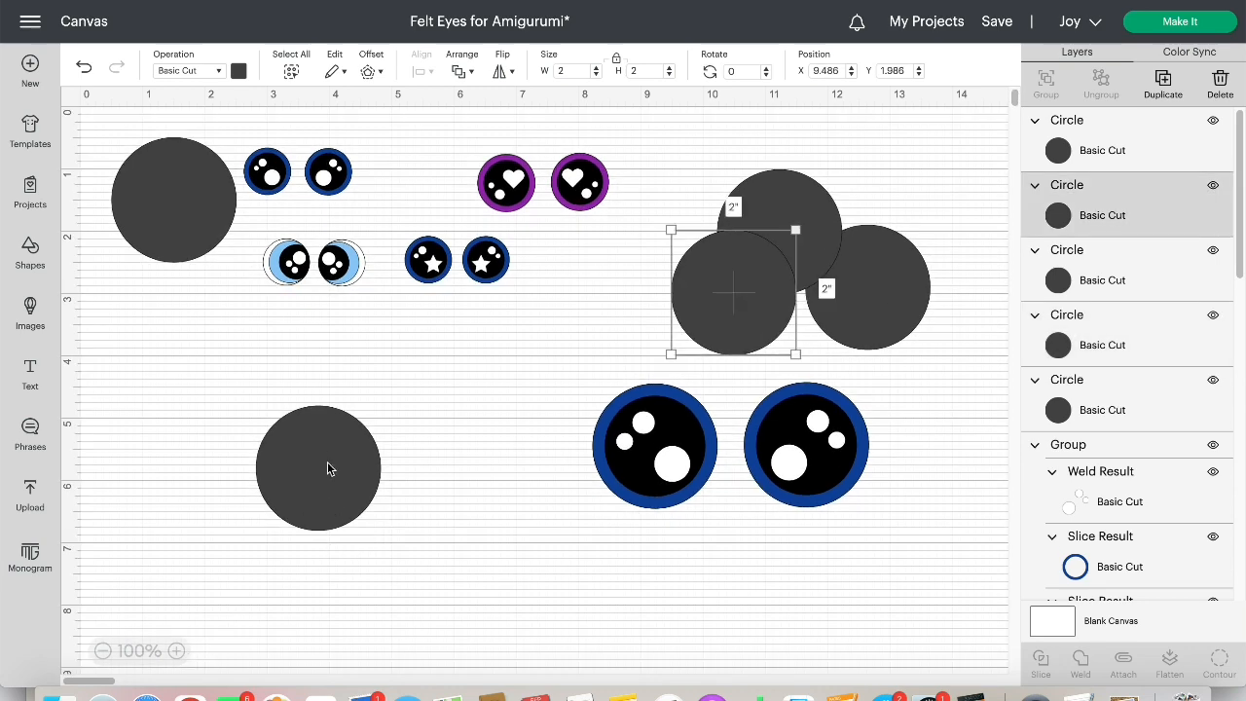
Recolor the original circle black, then place the copy covering the small eyes beside it and recolor that copy light blue
{"action": "left_click_drag", "start_coordinate": [328, 469], "coordinate": [337, 445]}
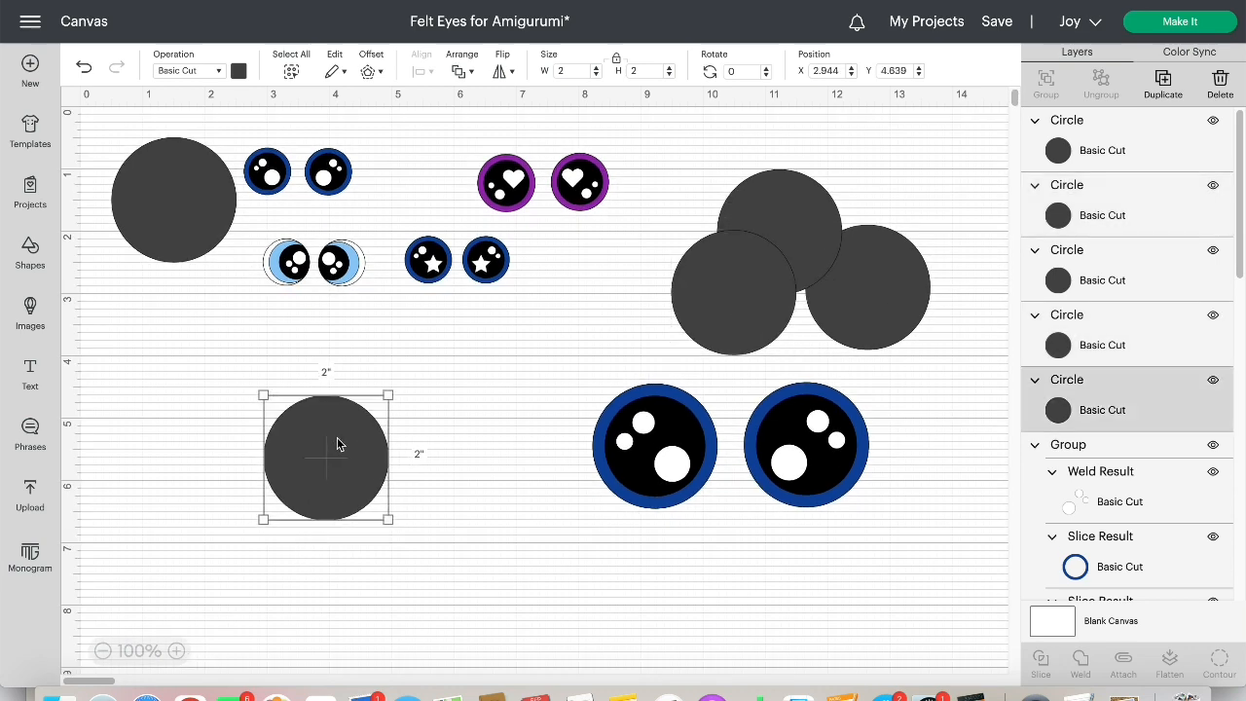
{"action": "left_click", "coordinate": [239, 70]}
{"action": "left_click", "coordinate": [255, 144]}
{"action": "left_click_drag", "start_coordinate": [177, 212], "coordinate": [207, 384]}
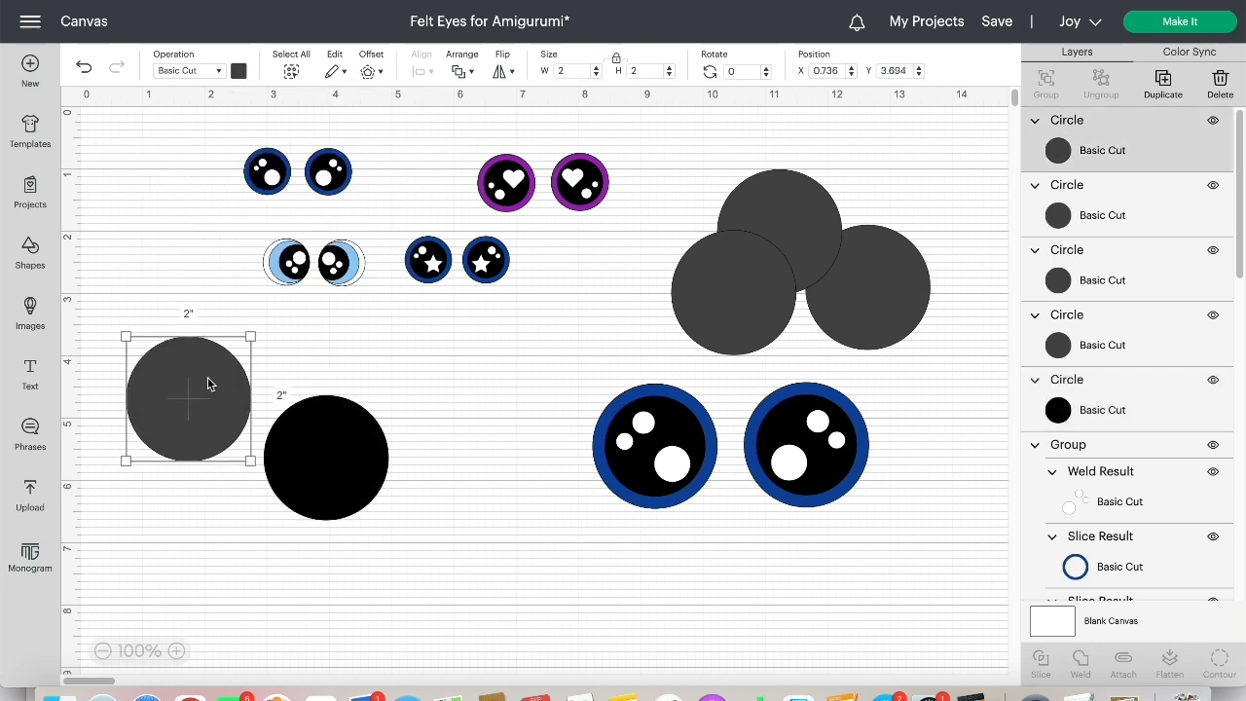
{"action": "left_click", "coordinate": [239, 70]}
{"action": "left_click", "coordinate": [343, 144]}
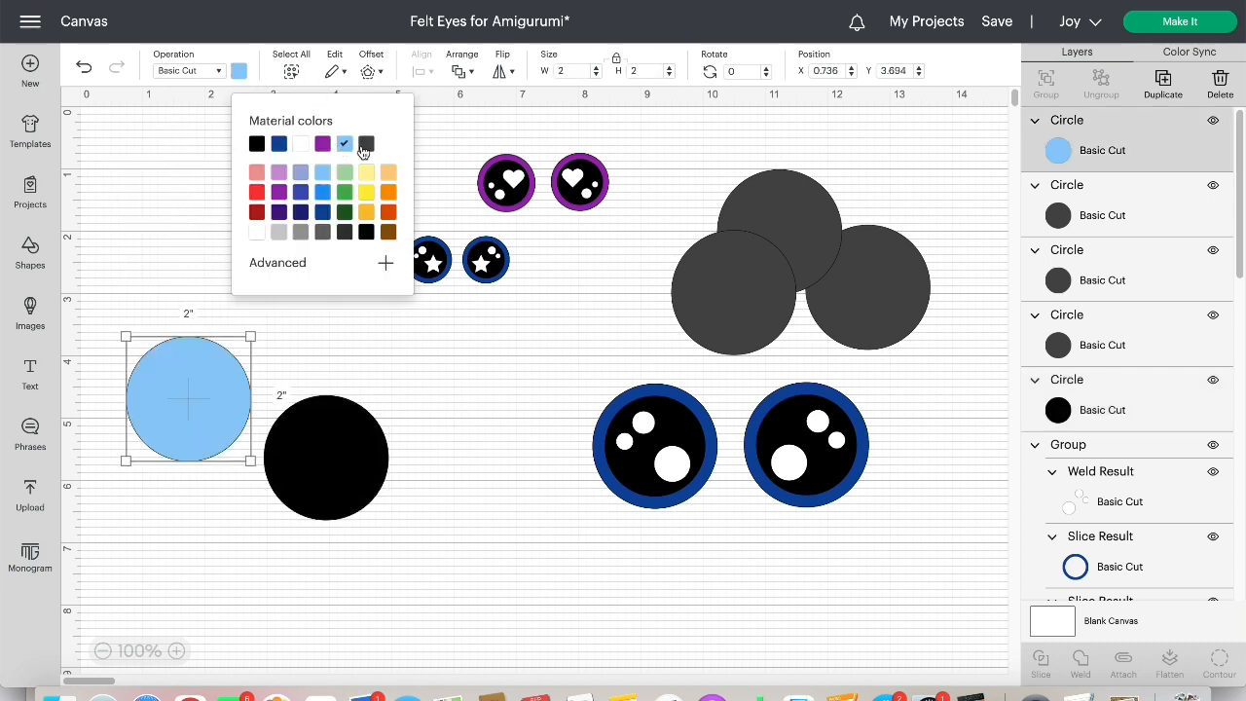
Bring one gray circle down to overlap the black circle and recolor it white
{"action": "left_click_drag", "start_coordinate": [712, 299], "coordinate": [404, 524]}
{"action": "left_click", "coordinate": [406, 524]}
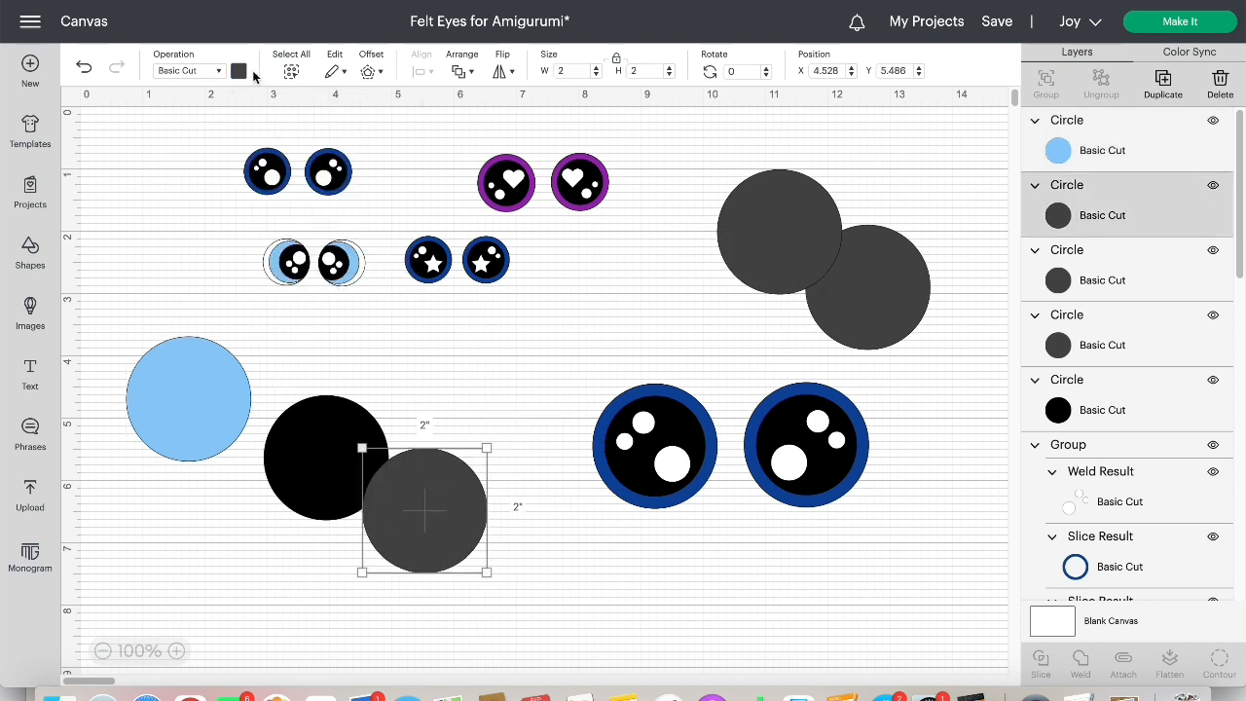
{"action": "left_click", "coordinate": [239, 70]}
{"action": "left_click", "coordinate": [308, 146]}
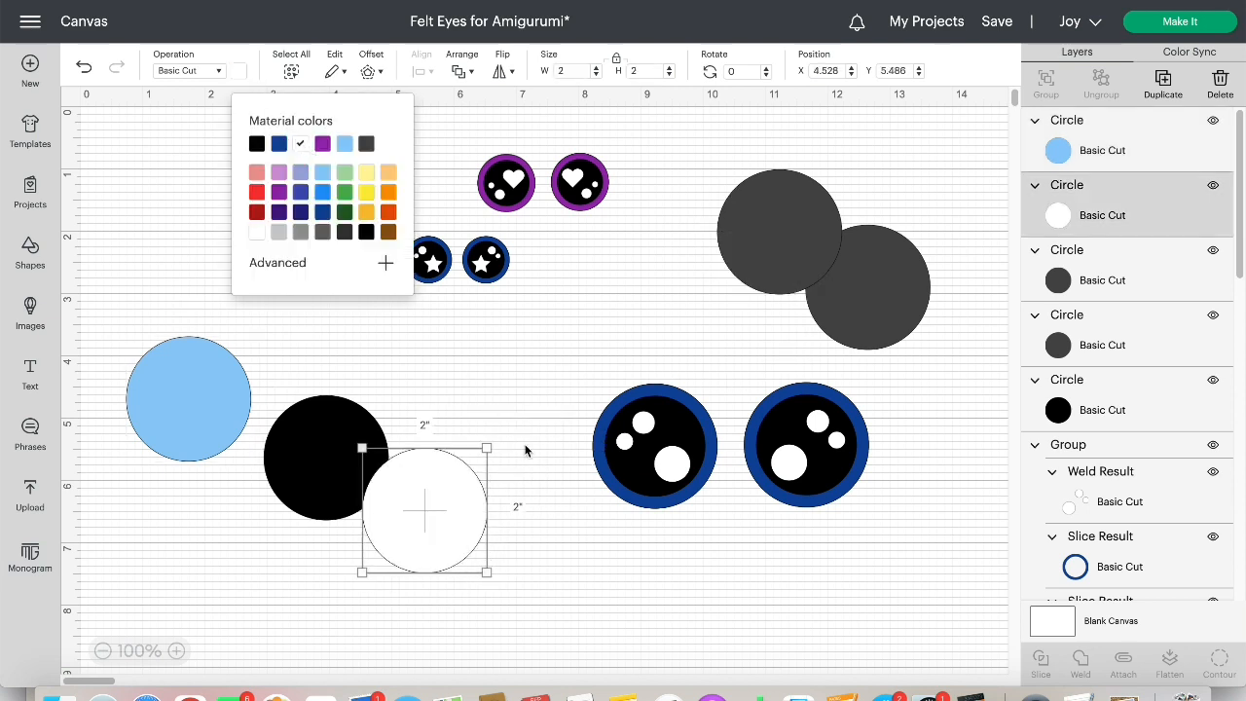
{"action": "left_click", "coordinate": [521, 438]}
Nudge and slightly shrink the black circle, and set its width and height to 2 in
{"action": "left_click_drag", "start_coordinate": [328, 467], "coordinate": [354, 461]}
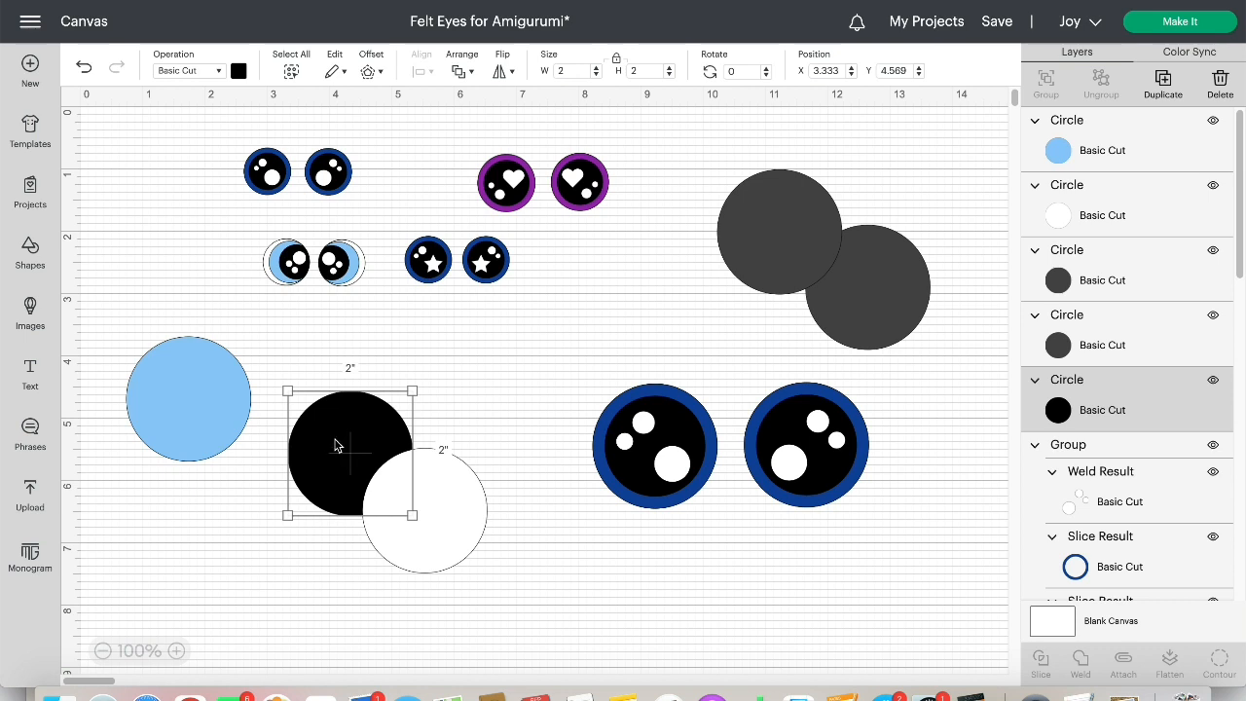
{"action": "left_click_drag", "start_coordinate": [394, 508], "coordinate": [379, 492]}
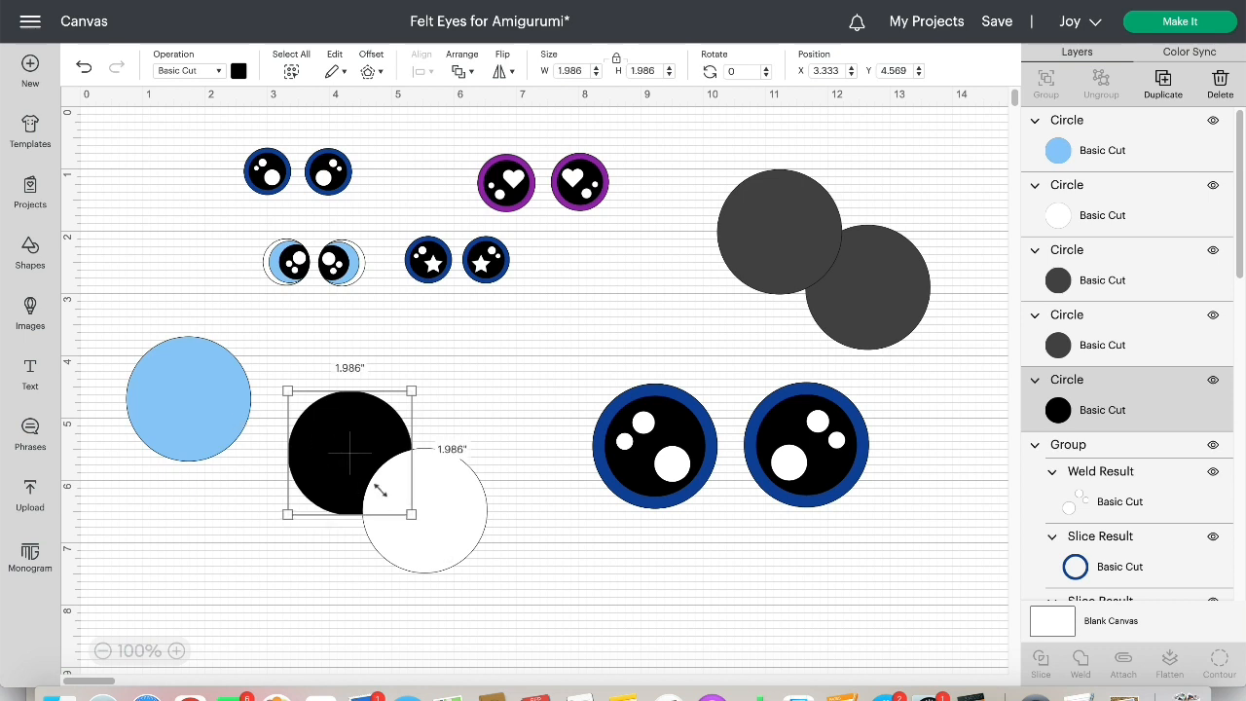
{"action": "left_click", "coordinate": [569, 71]}
{"action": "type", "text": "2"}
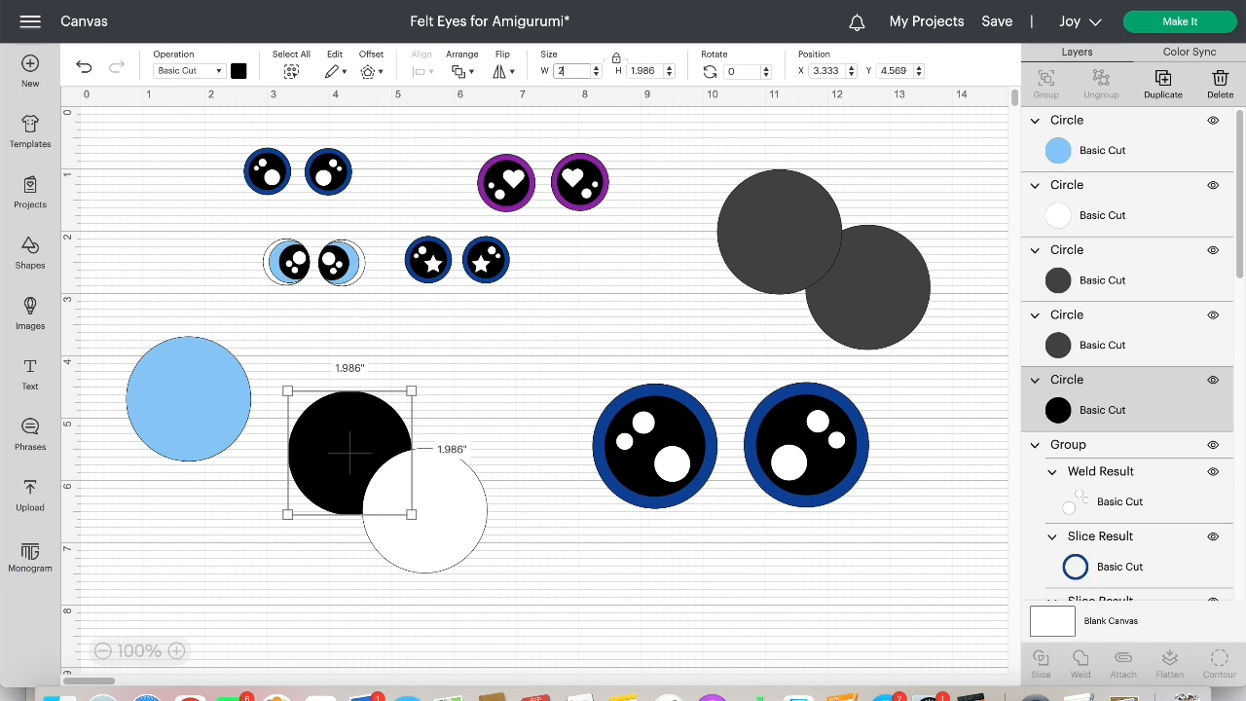
{"action": "left_click", "coordinate": [648, 72]}
Bring the black circle to the front and offset it over the white circle, leaving a thin white crescent on the left
{"action": "left_click_drag", "start_coordinate": [436, 513], "coordinate": [459, 446]}
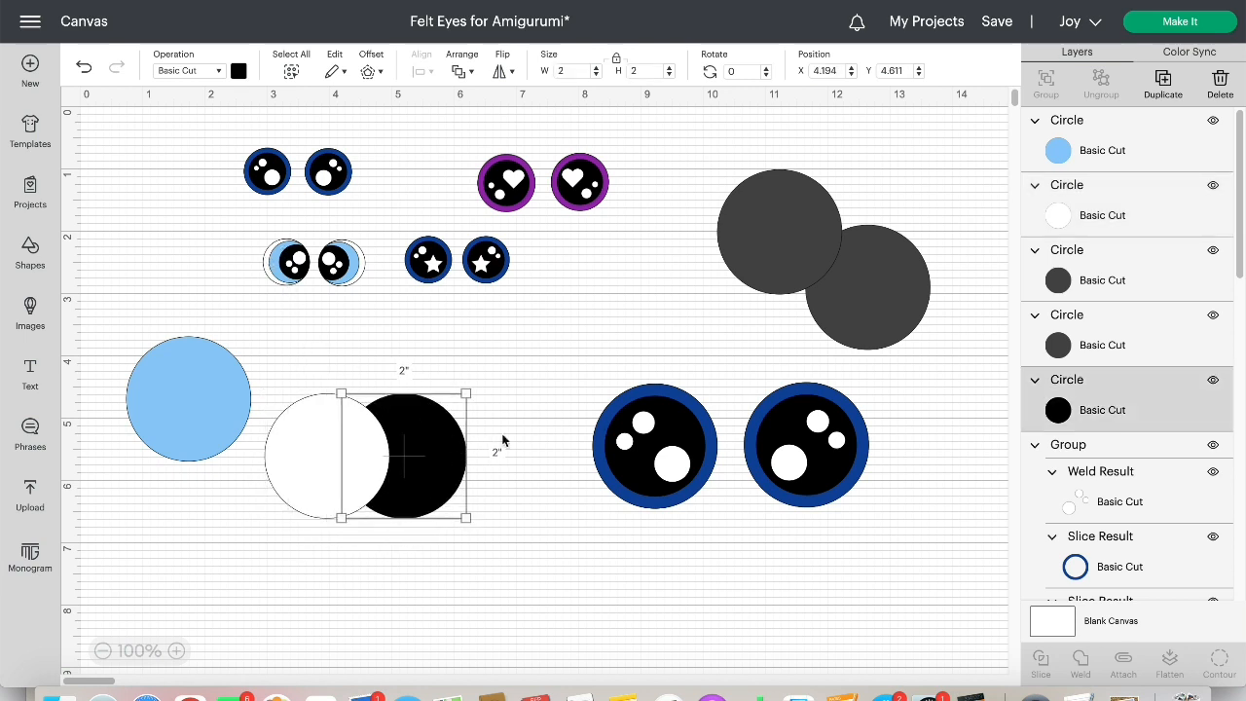
{"action": "left_click_drag", "start_coordinate": [1104, 410], "coordinate": [1098, 137]}
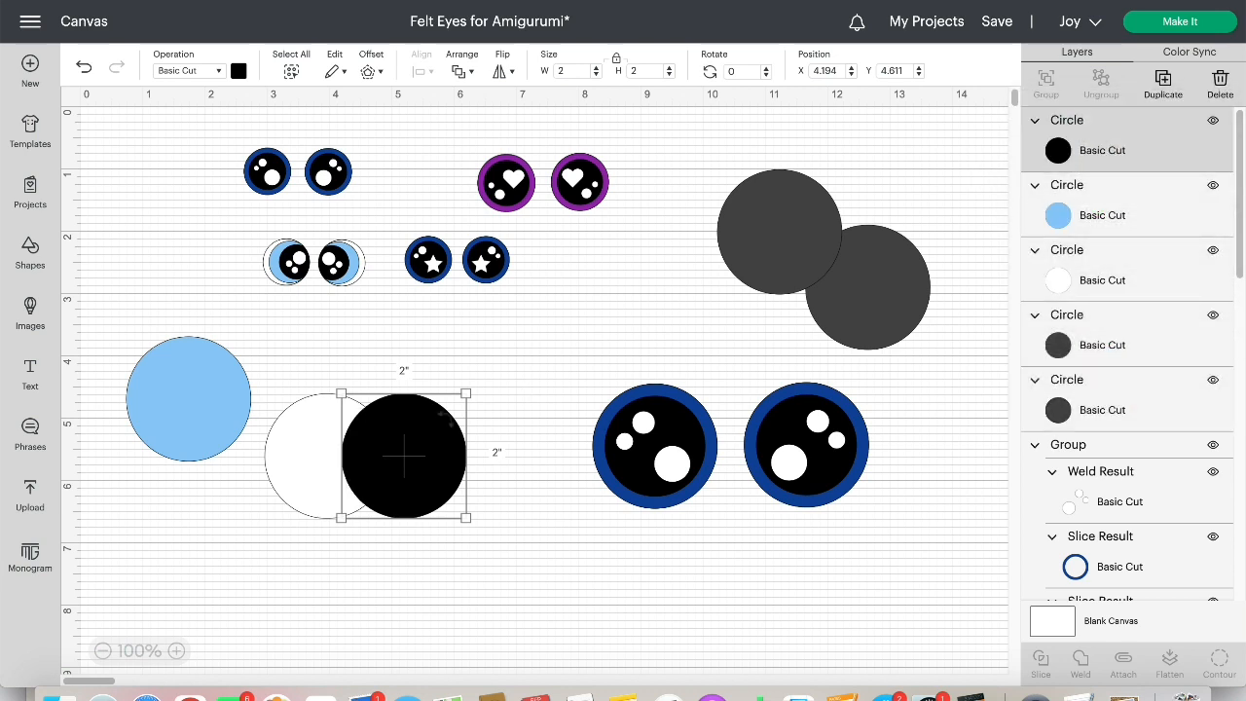
{"action": "left_click_drag", "start_coordinate": [435, 456], "coordinate": [370, 455]}
{"action": "left_click", "coordinate": [345, 354]}
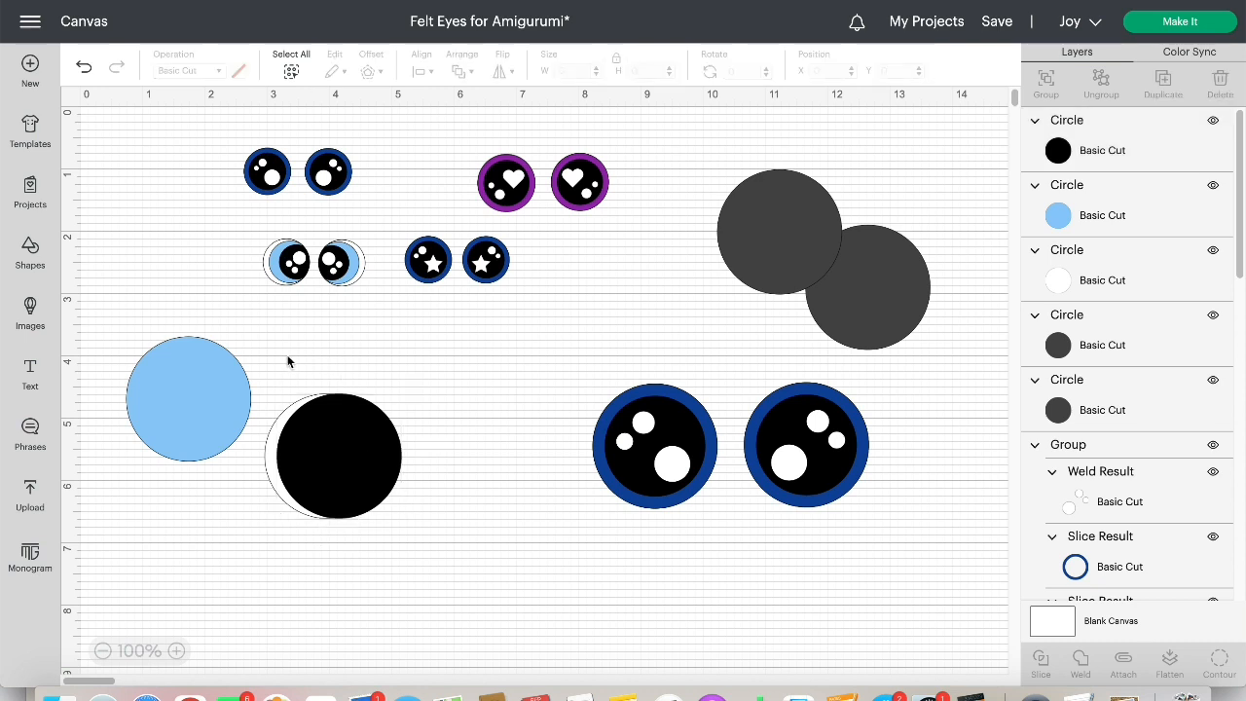
Slice the overlapping black and white circles and delete every resulting piece except the white crescent
{"action": "left_click_drag", "start_coordinate": [288, 356], "coordinate": [385, 537]}
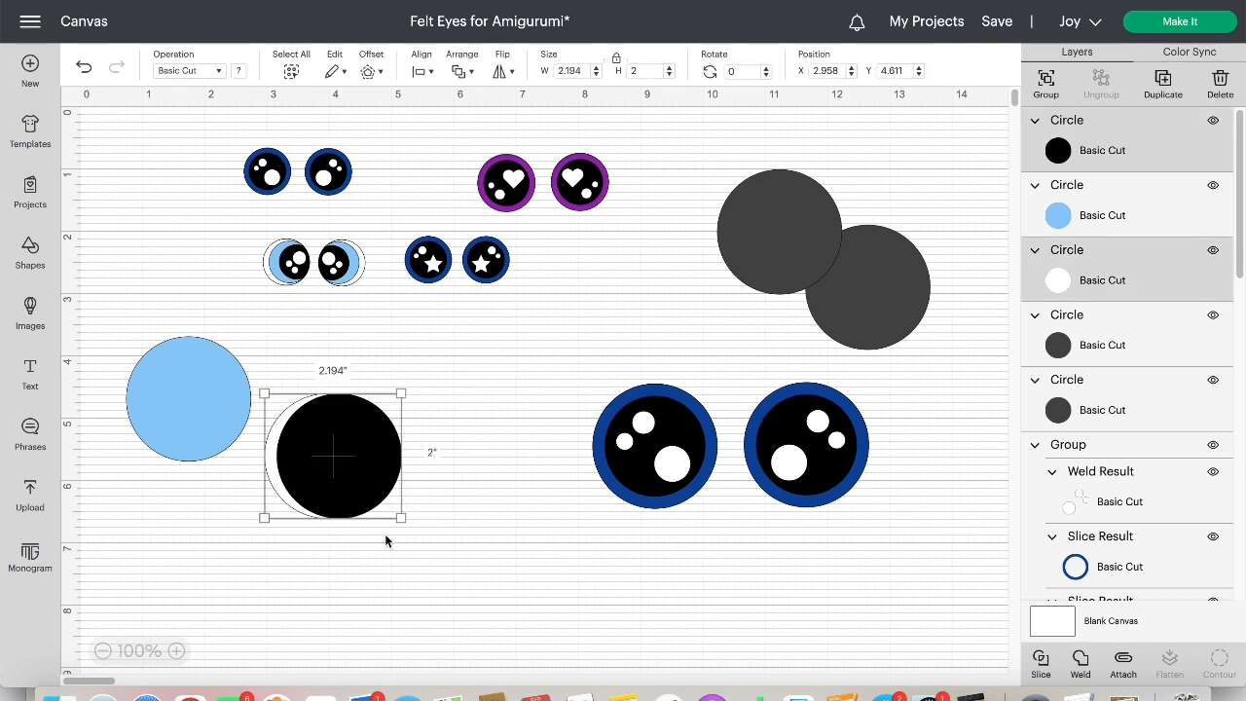
{"action": "left_click", "coordinate": [1041, 665]}
{"action": "left_click_drag", "start_coordinate": [340, 451], "coordinate": [379, 450]}
{"action": "left_click_drag", "start_coordinate": [376, 354], "coordinate": [438, 506]}
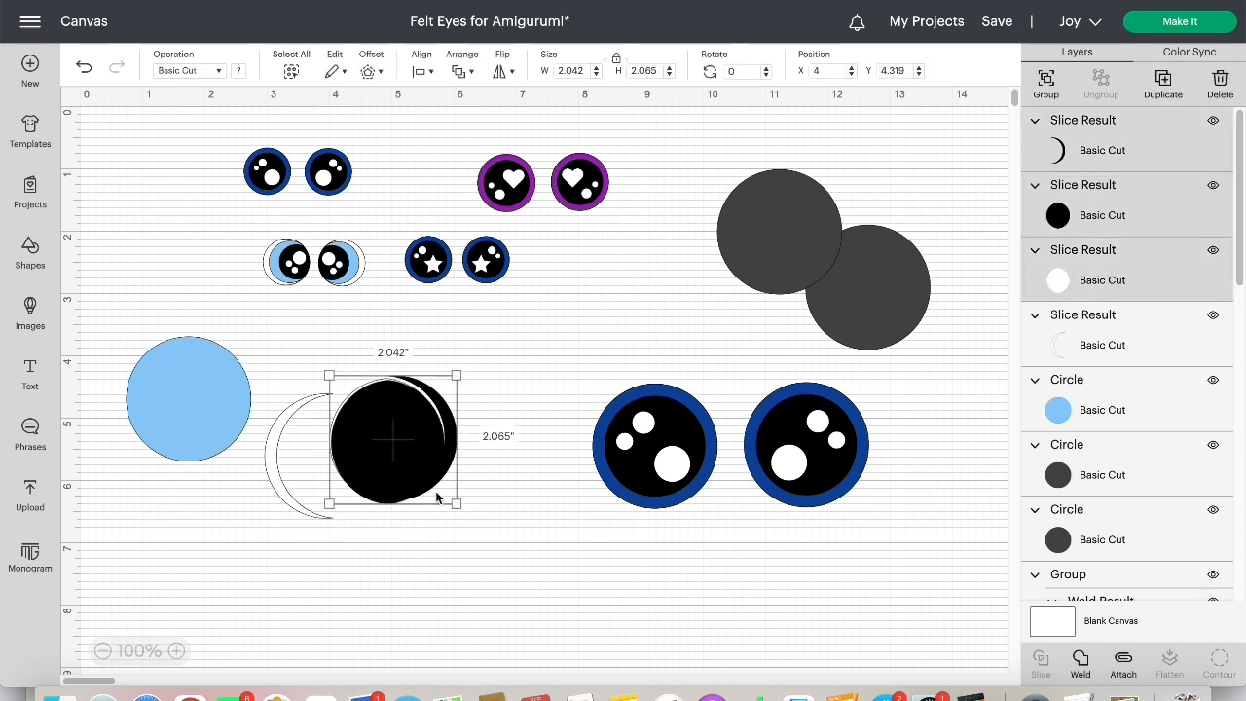
{"action": "left_click", "coordinate": [1220, 79]}
Move the light blue circle beneath the white crescent and align the crescent with its left edge at X 3.167, Y 4.611
{"action": "left_click_drag", "start_coordinate": [277, 448], "coordinate": [295, 403]}
{"action": "left_click_drag", "start_coordinate": [216, 397], "coordinate": [371, 448]}
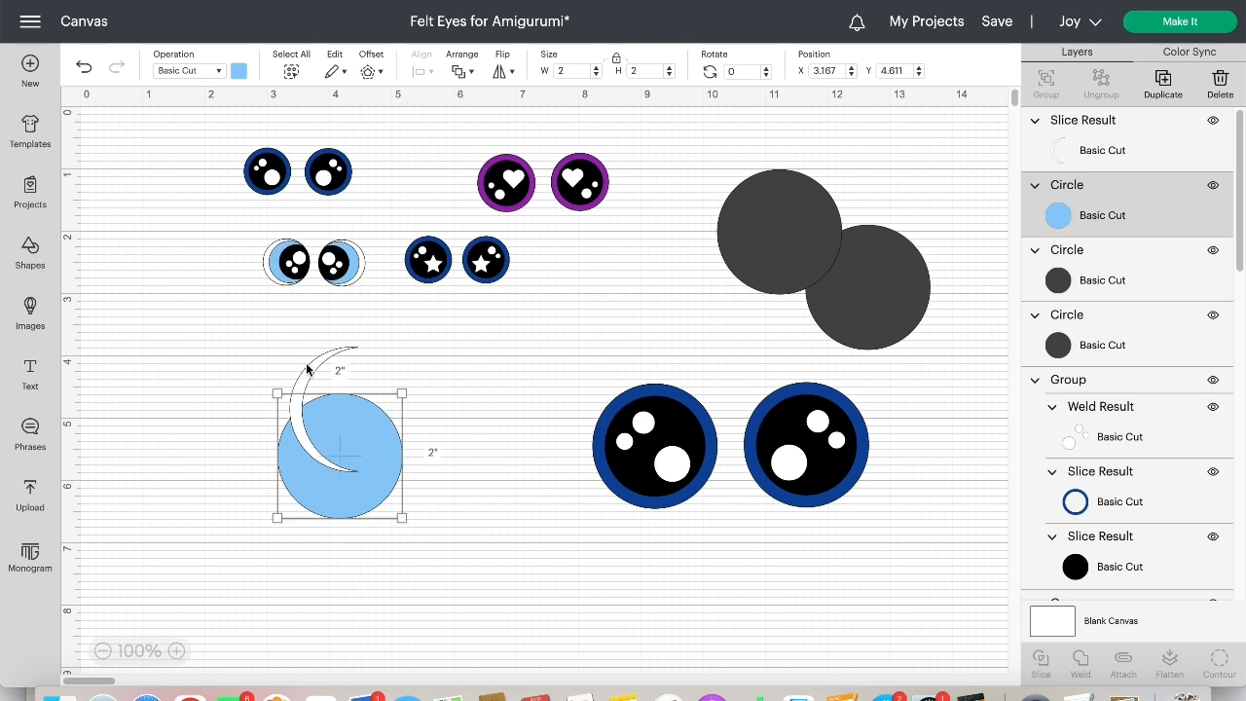
{"action": "left_click_drag", "start_coordinate": [311, 373], "coordinate": [300, 422]}
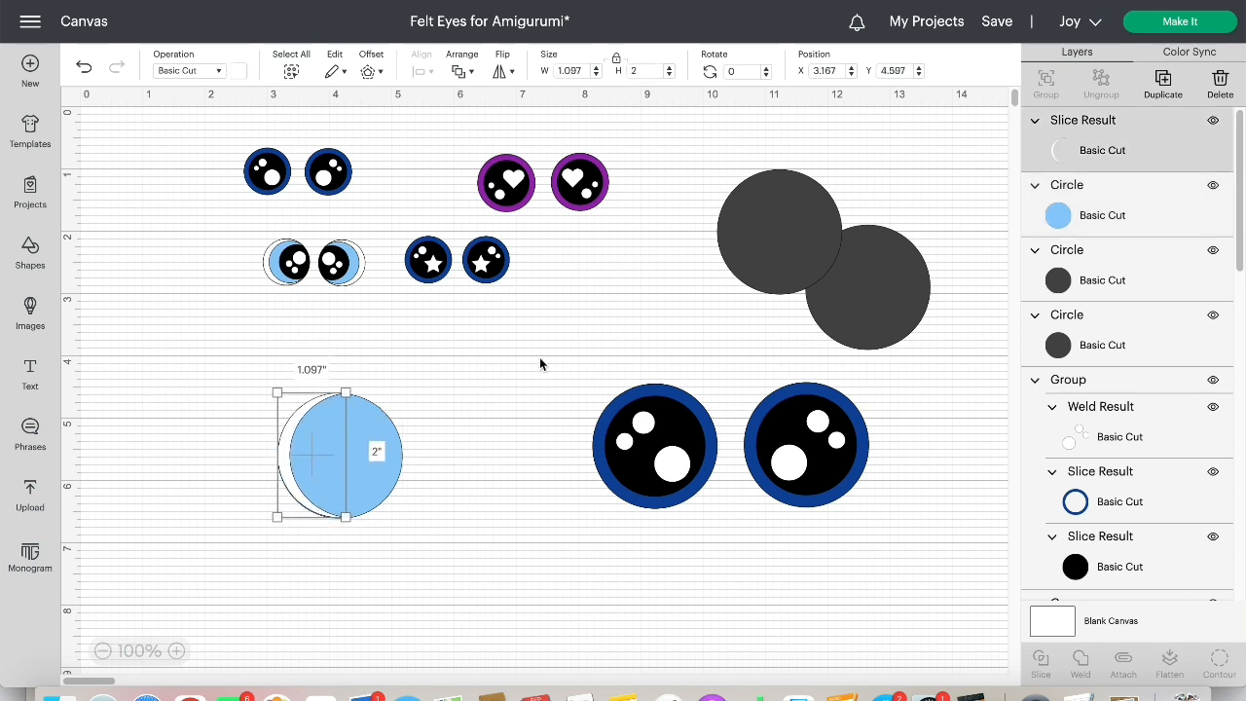
{"action": "left_click", "coordinate": [282, 463]}
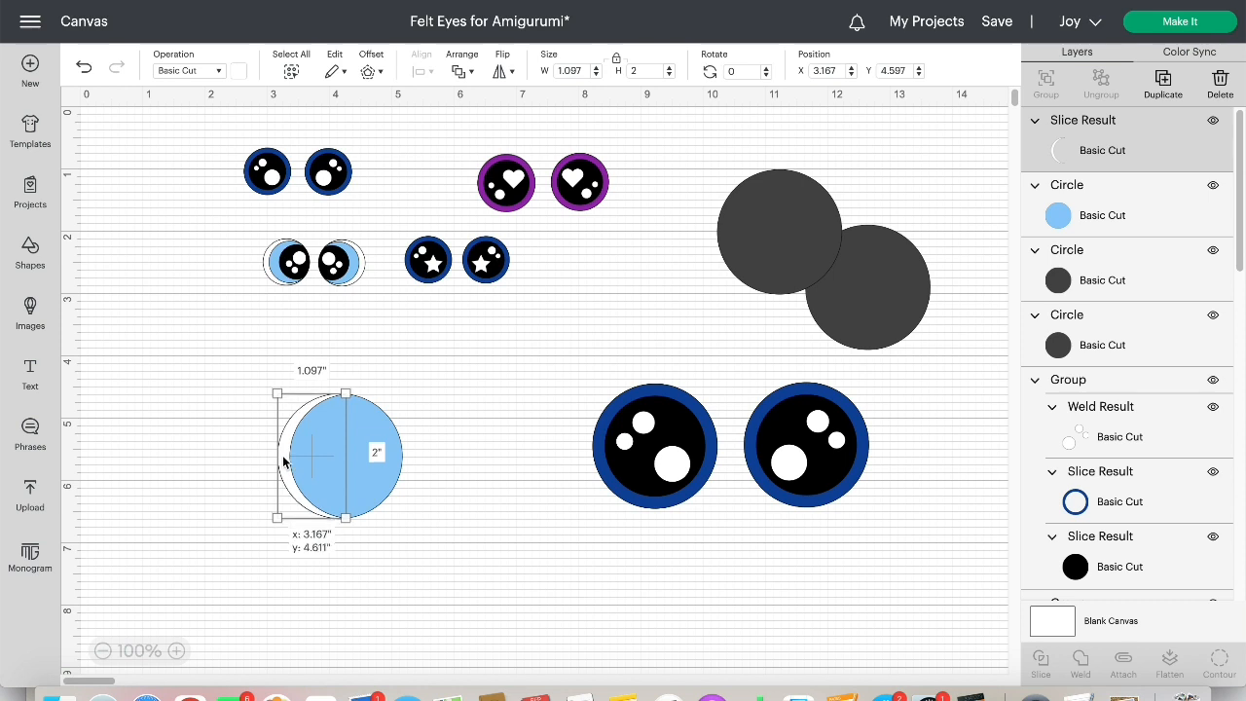
{"action": "left_click", "coordinate": [469, 409]}
Bring a gray circle to the front and offset it over the light blue circle, leaving a blue crescent beside the white one
{"action": "left_click_drag", "start_coordinate": [764, 214], "coordinate": [471, 429]}
{"action": "left_click_drag", "start_coordinate": [1112, 240], "coordinate": [1105, 121]}
{"action": "left_click_drag", "start_coordinate": [478, 453], "coordinate": [410, 459]}
{"action": "left_click", "coordinate": [487, 470]}
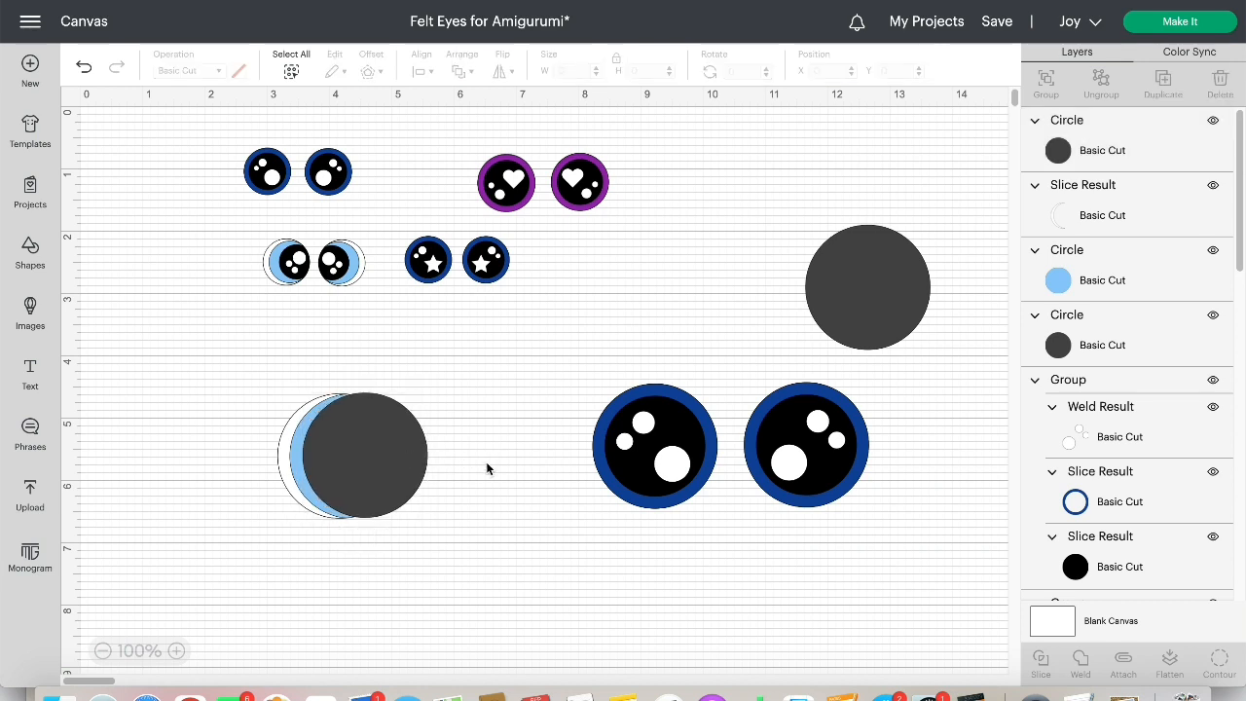
{"action": "left_click", "coordinate": [340, 488]}
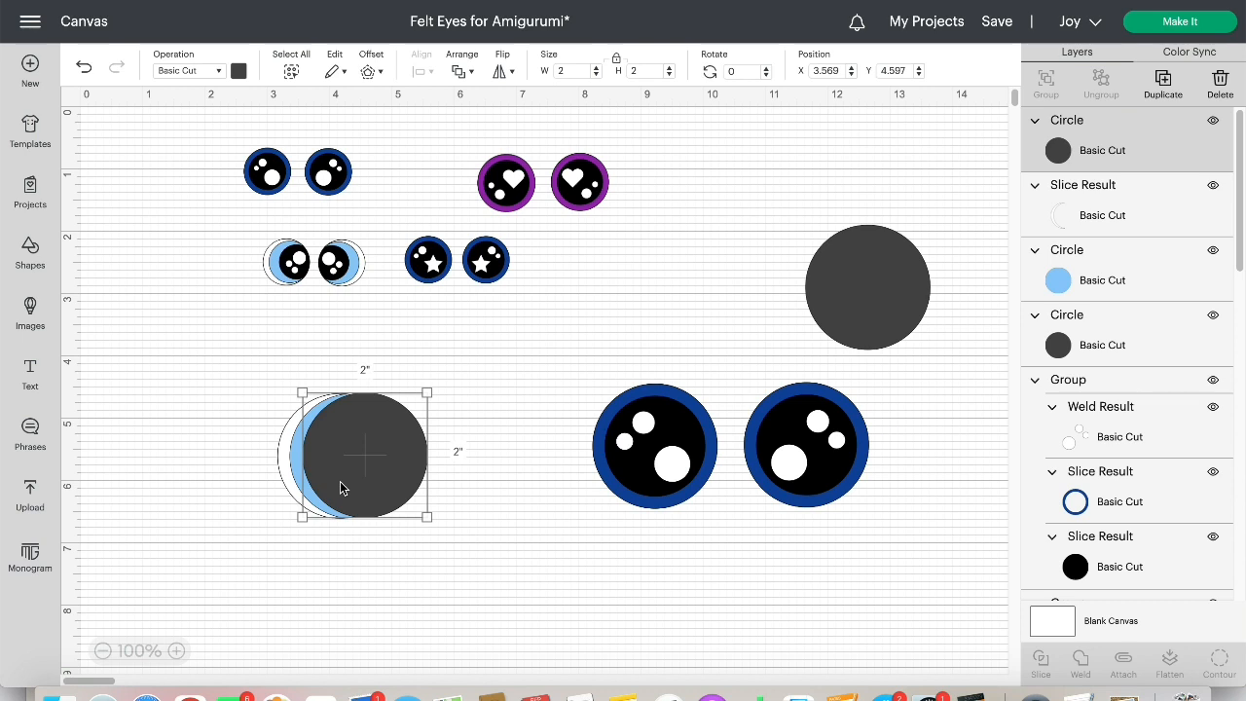
Align the gray circle vertically with the light blue circle and move the white crescent away from them
{"action": "left_click_drag", "start_coordinate": [341, 487], "coordinate": [341, 488]}
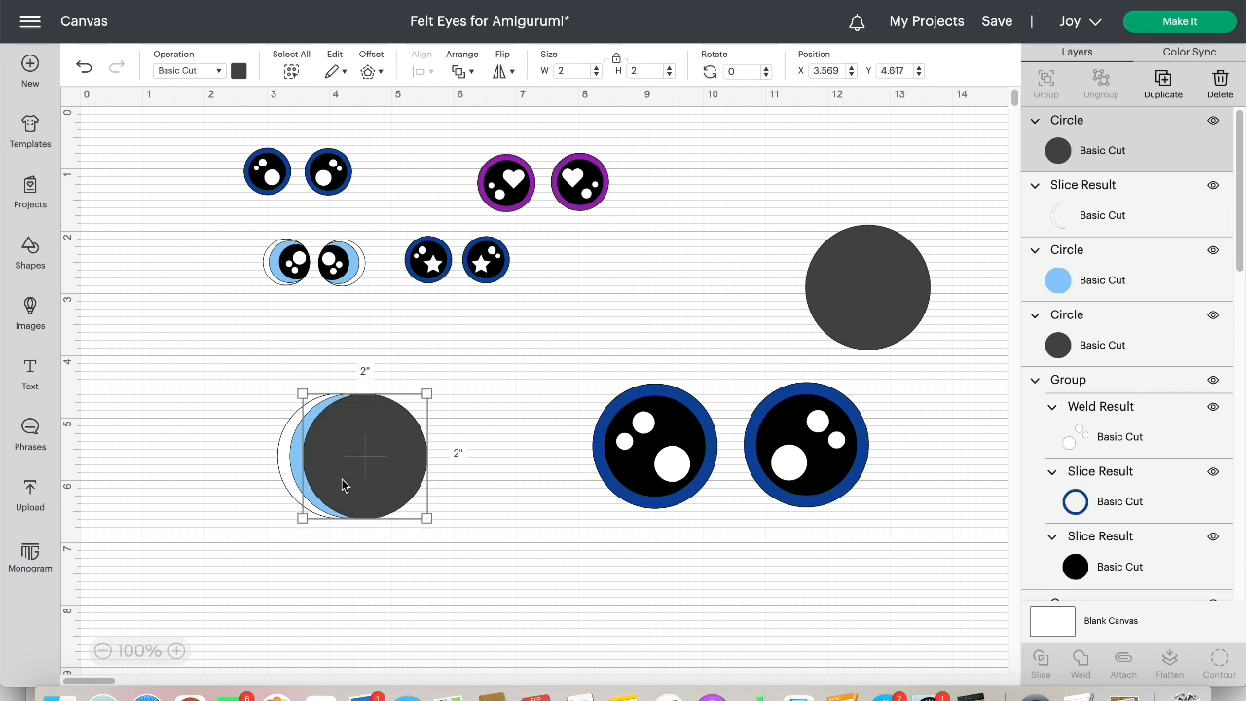
{"action": "left_click", "coordinate": [519, 389]}
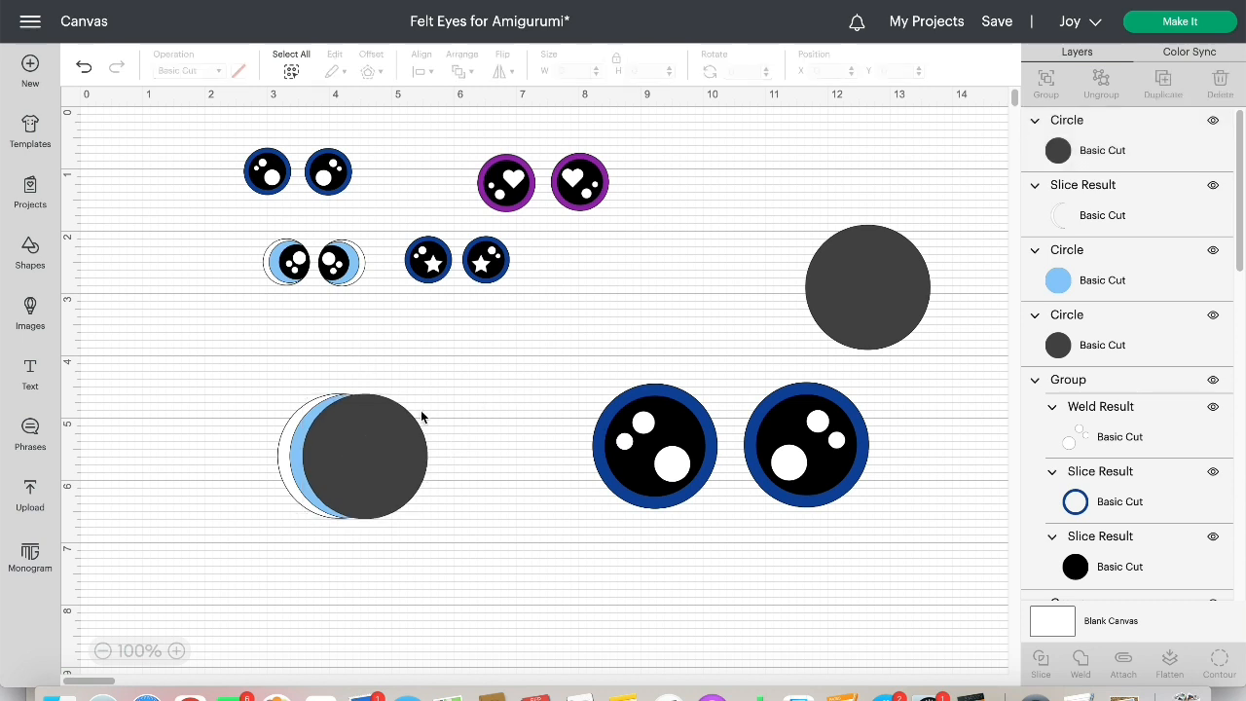
{"action": "left_click", "coordinate": [297, 429]}
{"action": "left_click_drag", "start_coordinate": [297, 428], "coordinate": [159, 387]}
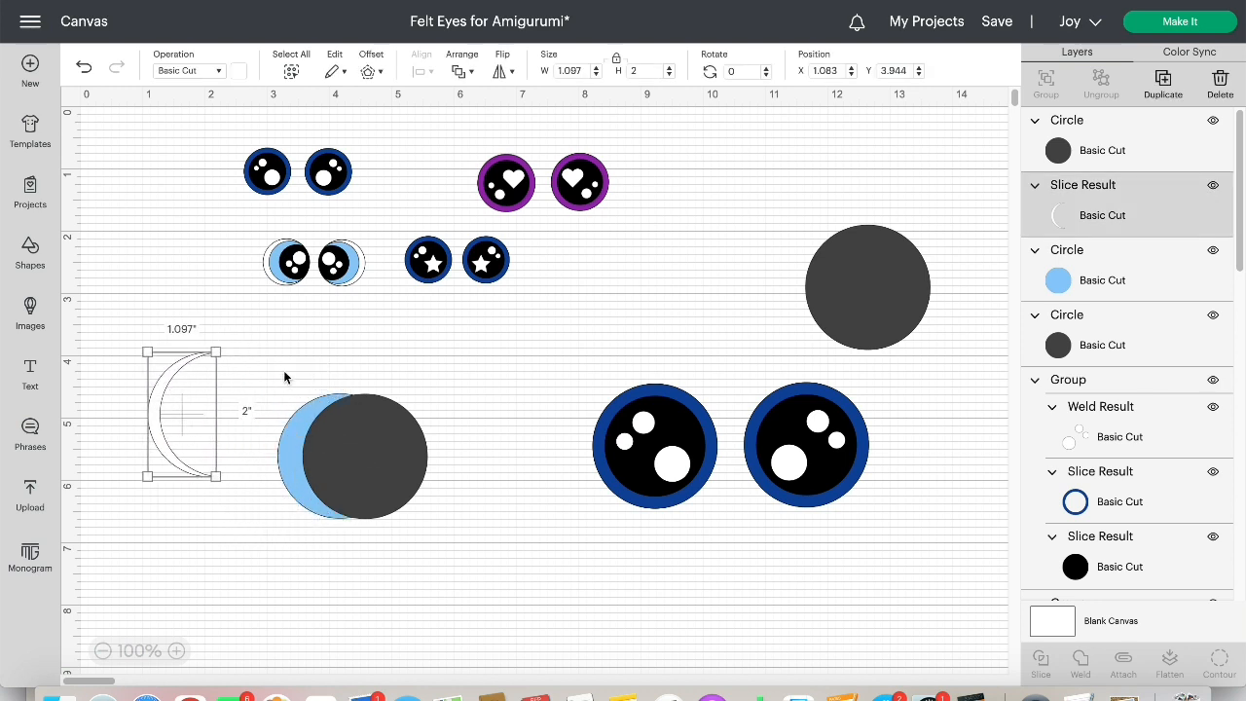
Slice the overlapping gray and light blue circles, set the blue crescent aside, and delete the other resulting pieces
{"action": "left_click_drag", "start_coordinate": [303, 370], "coordinate": [396, 547]}
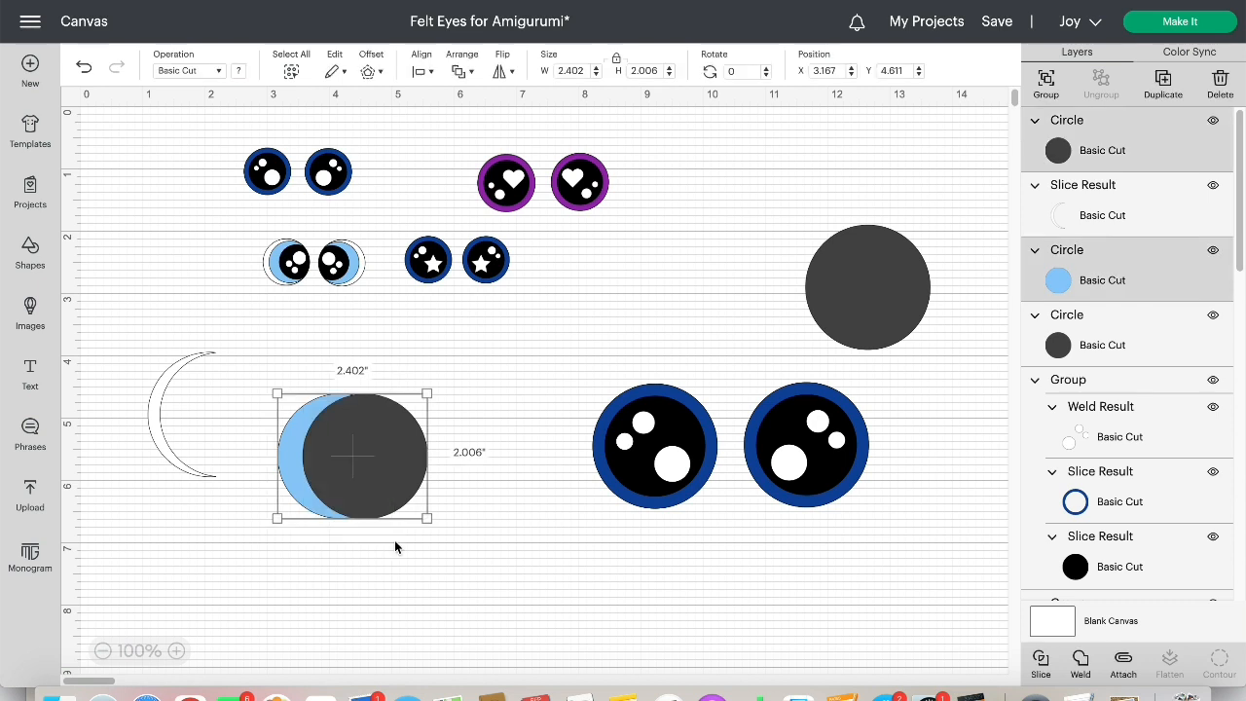
{"action": "left_click", "coordinate": [1041, 663]}
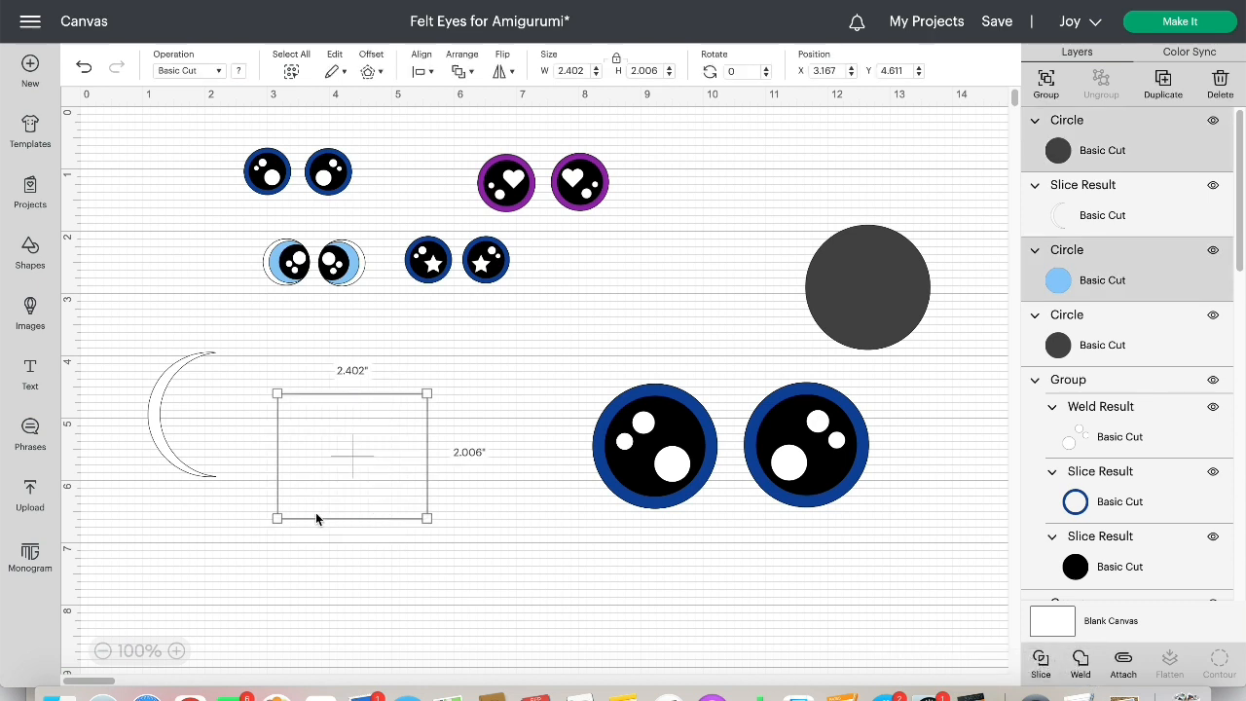
{"action": "left_click_drag", "start_coordinate": [290, 438], "coordinate": [188, 396]}
{"action": "left_click_drag", "start_coordinate": [326, 374], "coordinate": [414, 560]}
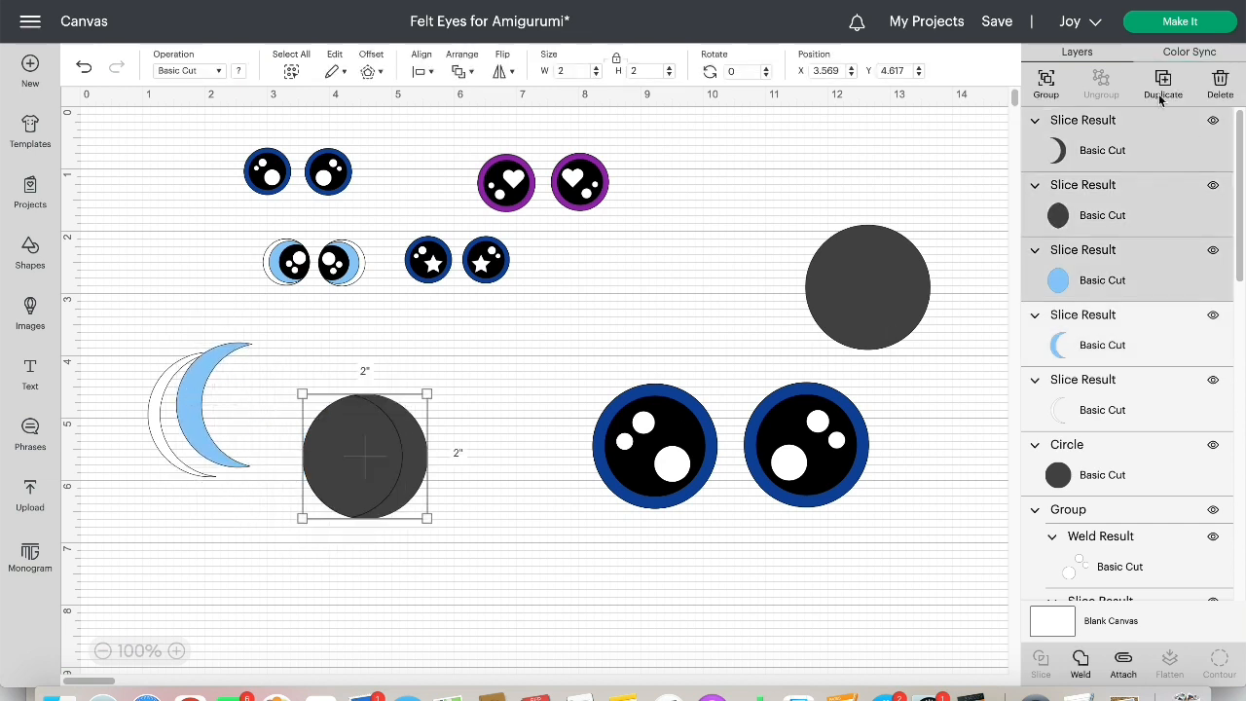
{"action": "left_click", "coordinate": [1220, 82]}
Move the remaining 2-inch gray circle beside the crescents and color it black
{"action": "left_click_drag", "start_coordinate": [888, 309], "coordinate": [349, 473]}
{"action": "left_click", "coordinate": [238, 72]}
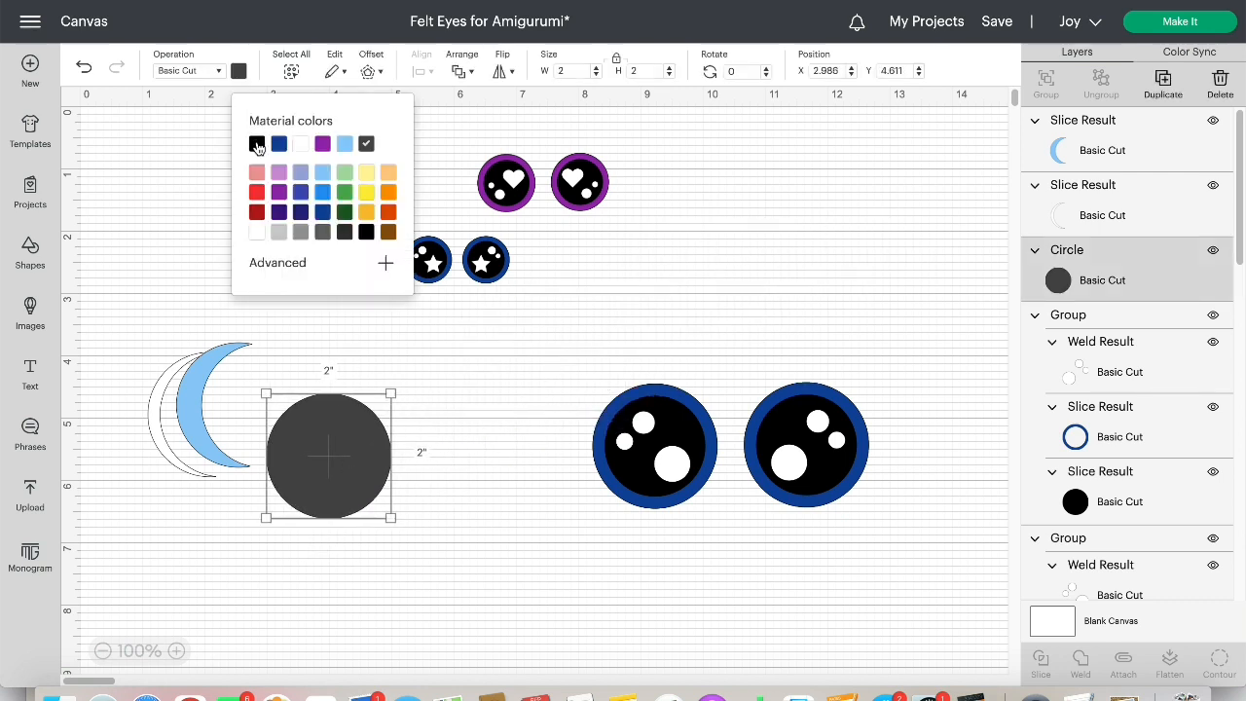
{"action": "left_click", "coordinate": [257, 144]}
{"action": "left_click", "coordinate": [407, 366]}
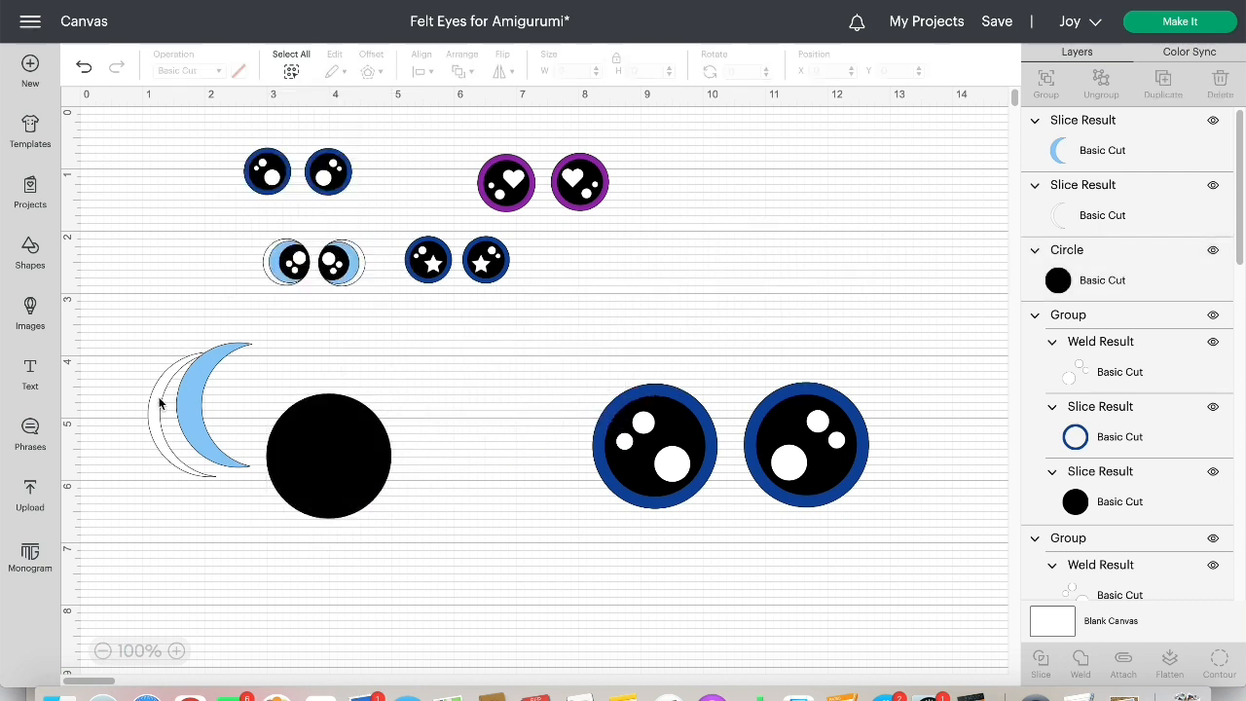
Fit the light blue crescent onto the black circle's left edge at X 2.972, Y 4.611 and layer the white crescent over it
{"action": "left_click_drag", "start_coordinate": [193, 394], "coordinate": [282, 438]}
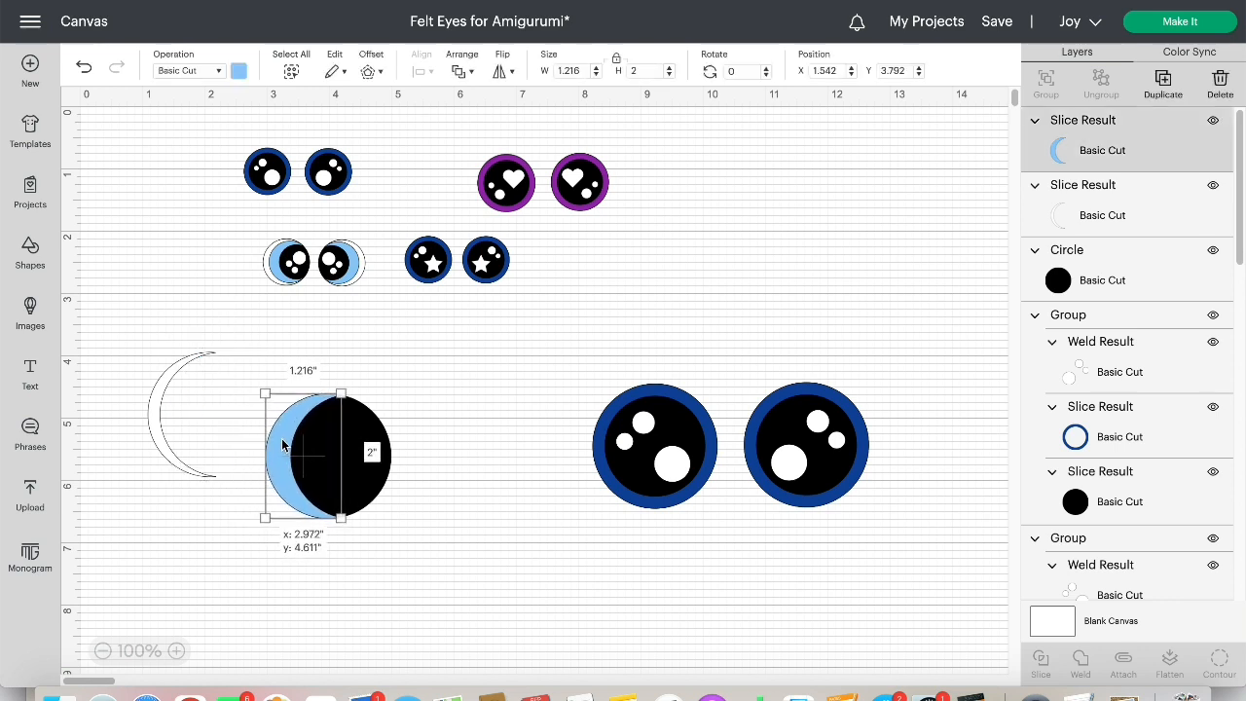
{"action": "left_click_drag", "start_coordinate": [156, 378], "coordinate": [229, 412]}
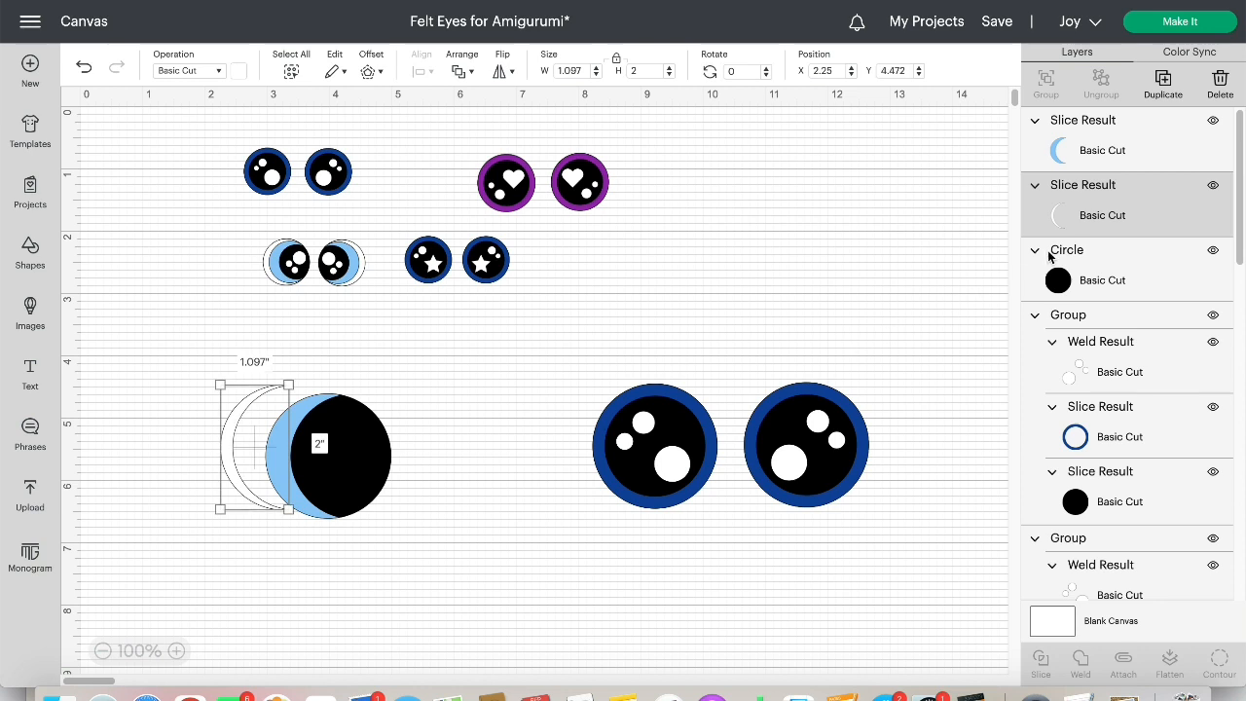
{"action": "left_click_drag", "start_coordinate": [1097, 218], "coordinate": [1096, 137]}
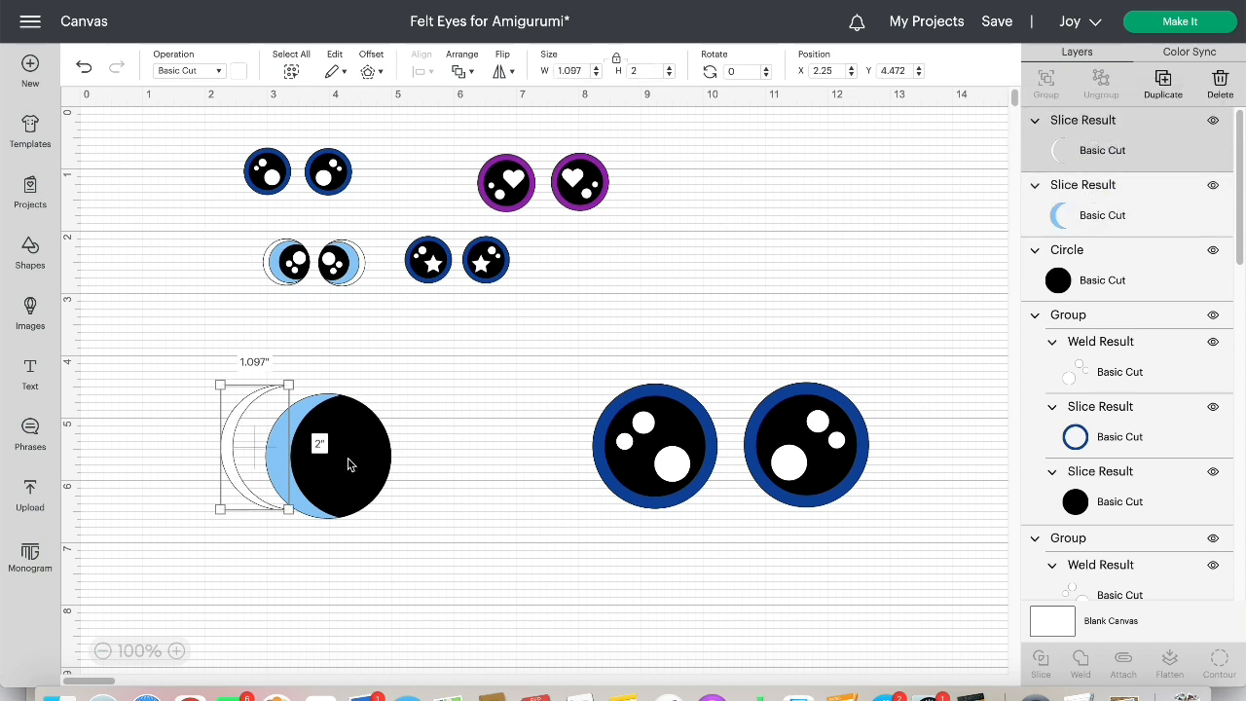
{"action": "left_click_drag", "start_coordinate": [230, 447], "coordinate": [276, 453]}
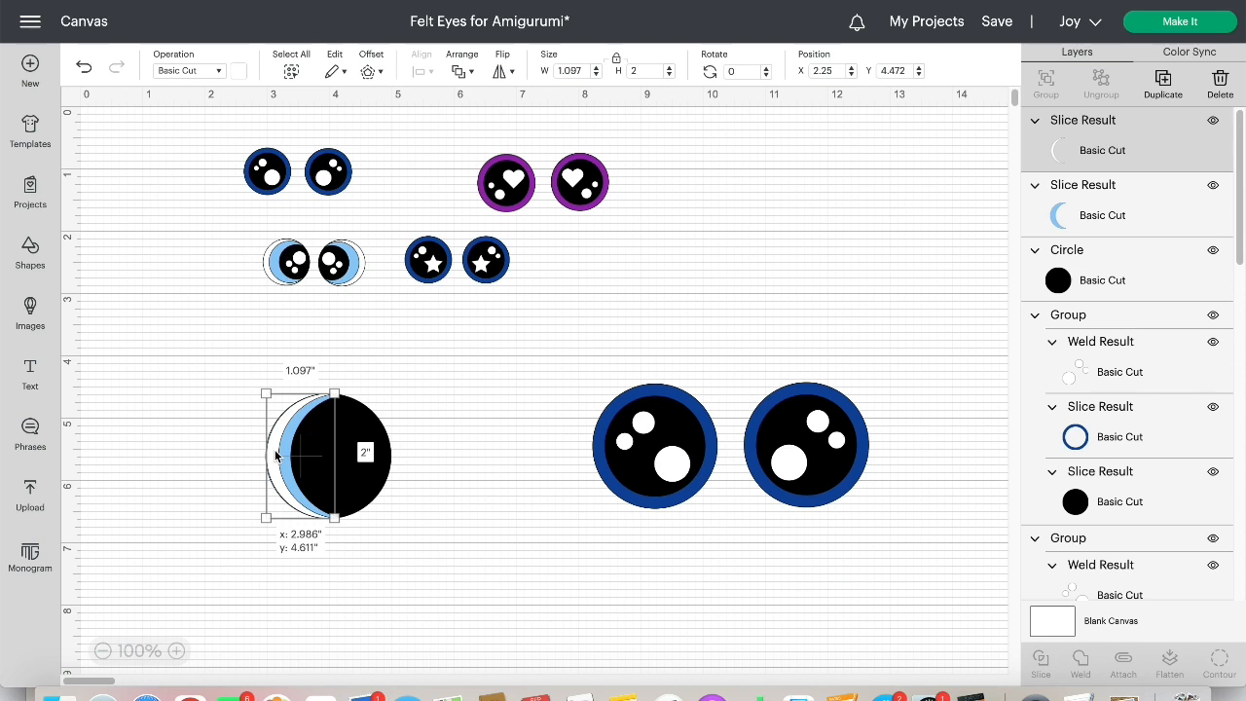
{"action": "left_click_drag", "start_coordinate": [274, 449], "coordinate": [273, 449]}
{"action": "left_click", "coordinate": [186, 460]}
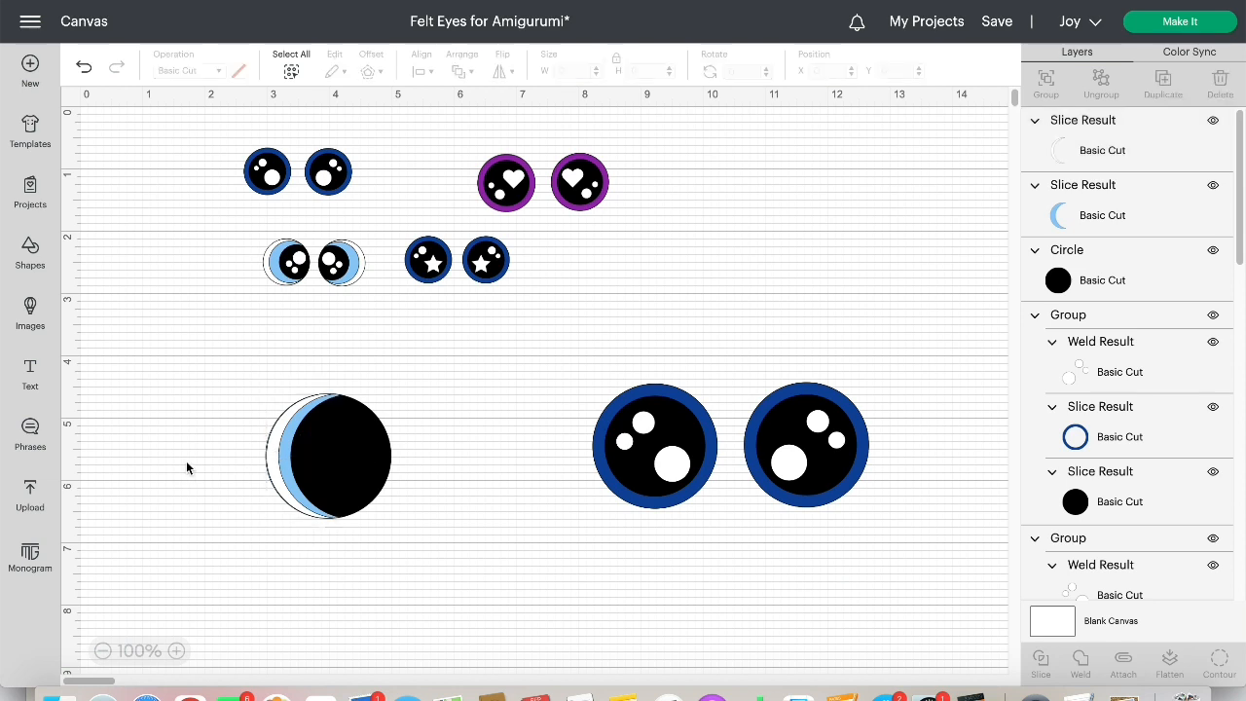
Nudge the white crescent left to X 2.966 so it sits flush along the outer edge of the eye
{"action": "left_click", "coordinate": [329, 469]}
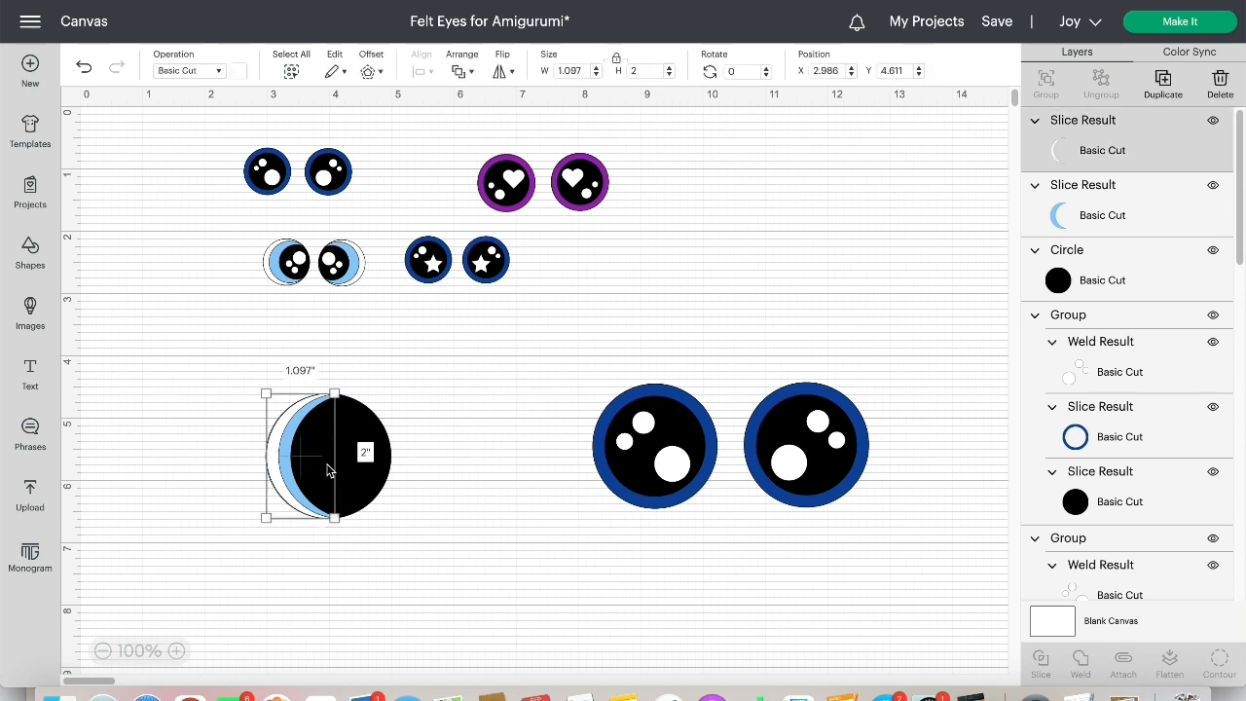
{"action": "left_click", "coordinate": [370, 465]}
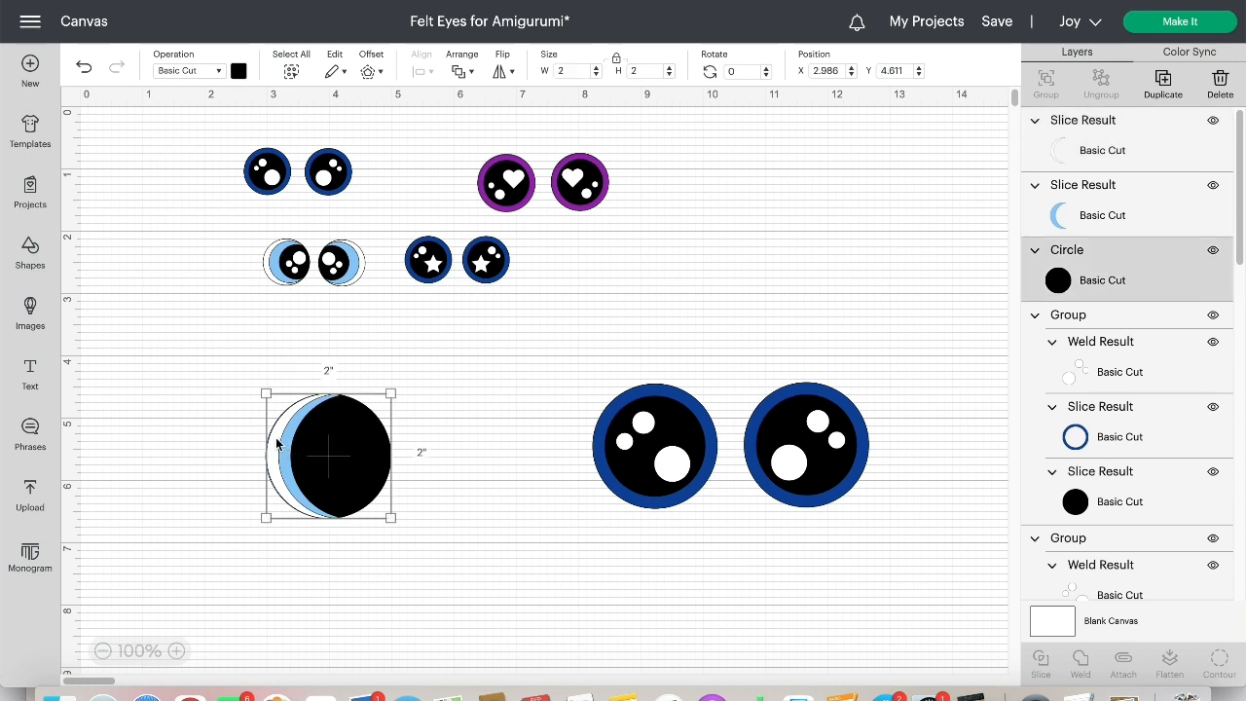
{"action": "left_click", "coordinate": [276, 445]}
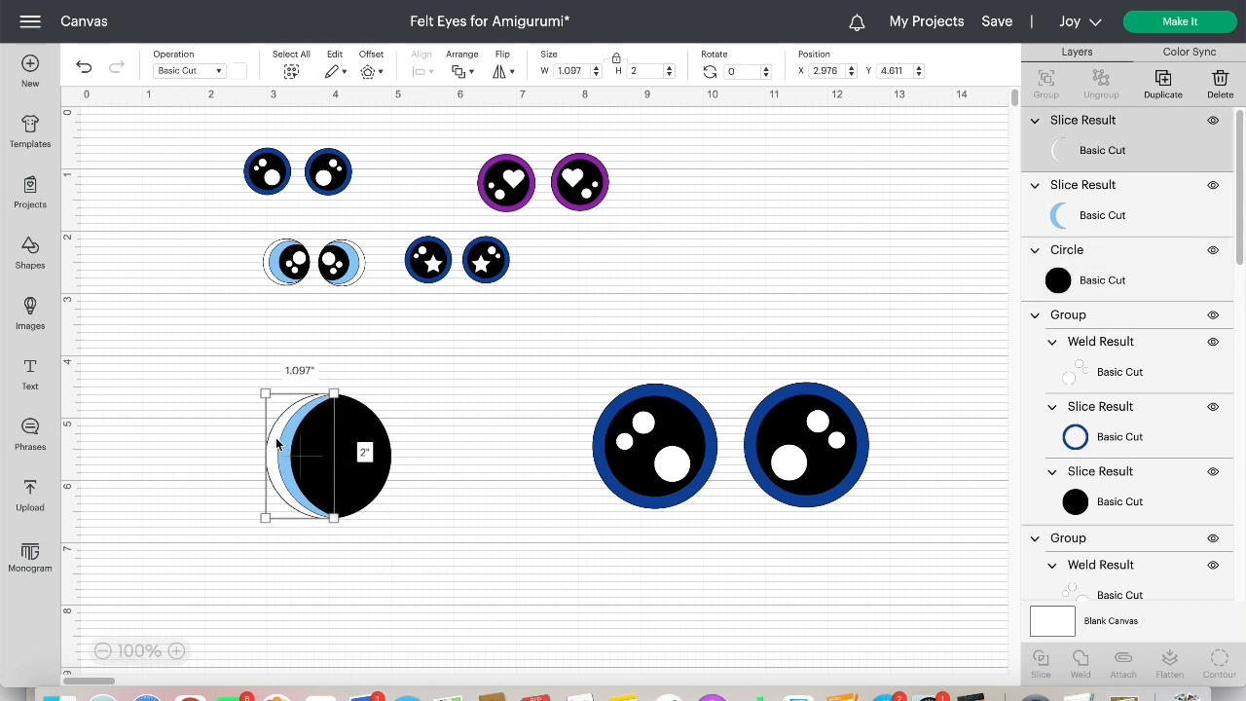
{"action": "left_click", "coordinate": [478, 363]}
{"action": "left_click", "coordinate": [277, 440]}
{"action": "left_click", "coordinate": [426, 405]}
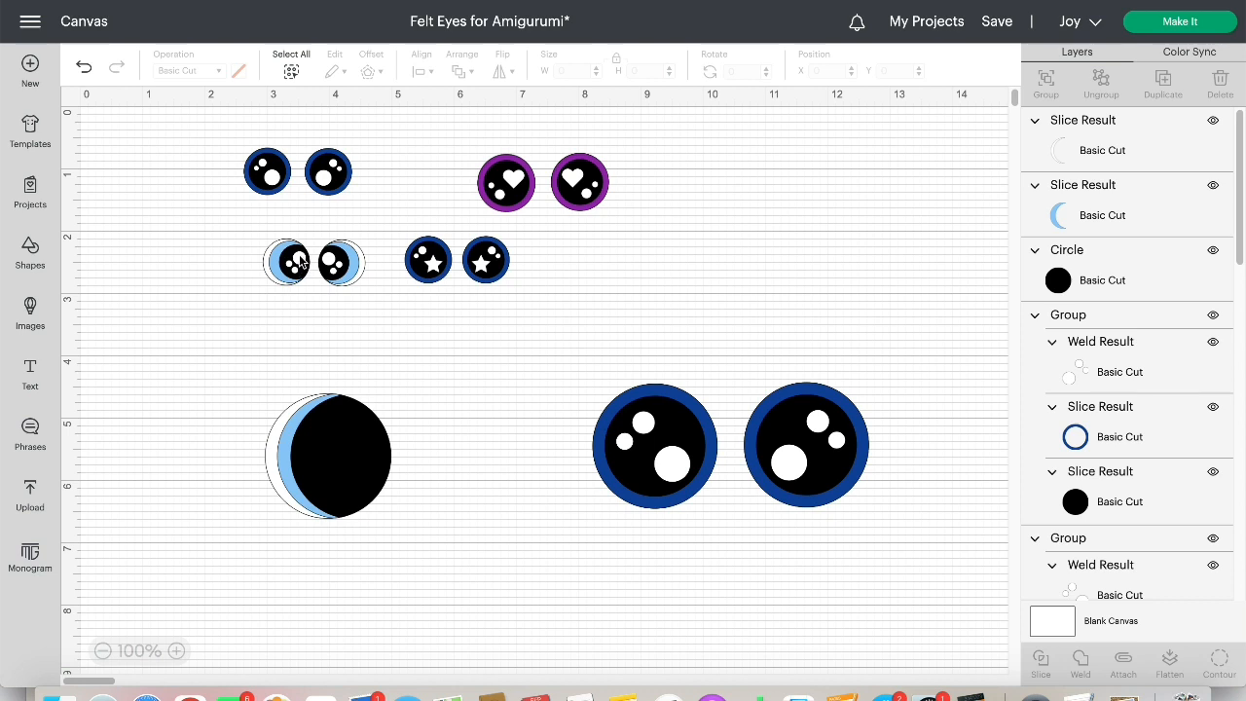
Insert a 2-inch circle from the free shapes, place it in the empty area above the eye, and duplicate it
{"action": "left_click", "coordinate": [37, 252]}
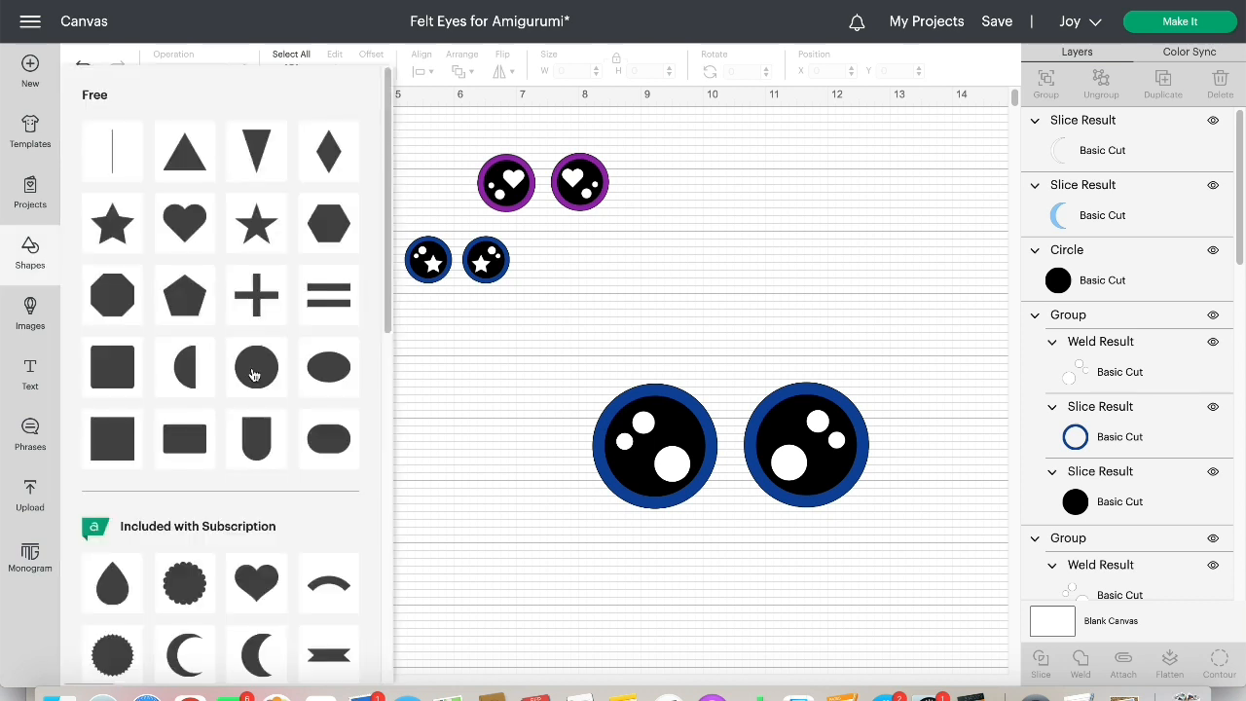
{"action": "left_click", "coordinate": [252, 376]}
{"action": "left_click_drag", "start_coordinate": [184, 227], "coordinate": [208, 366]}
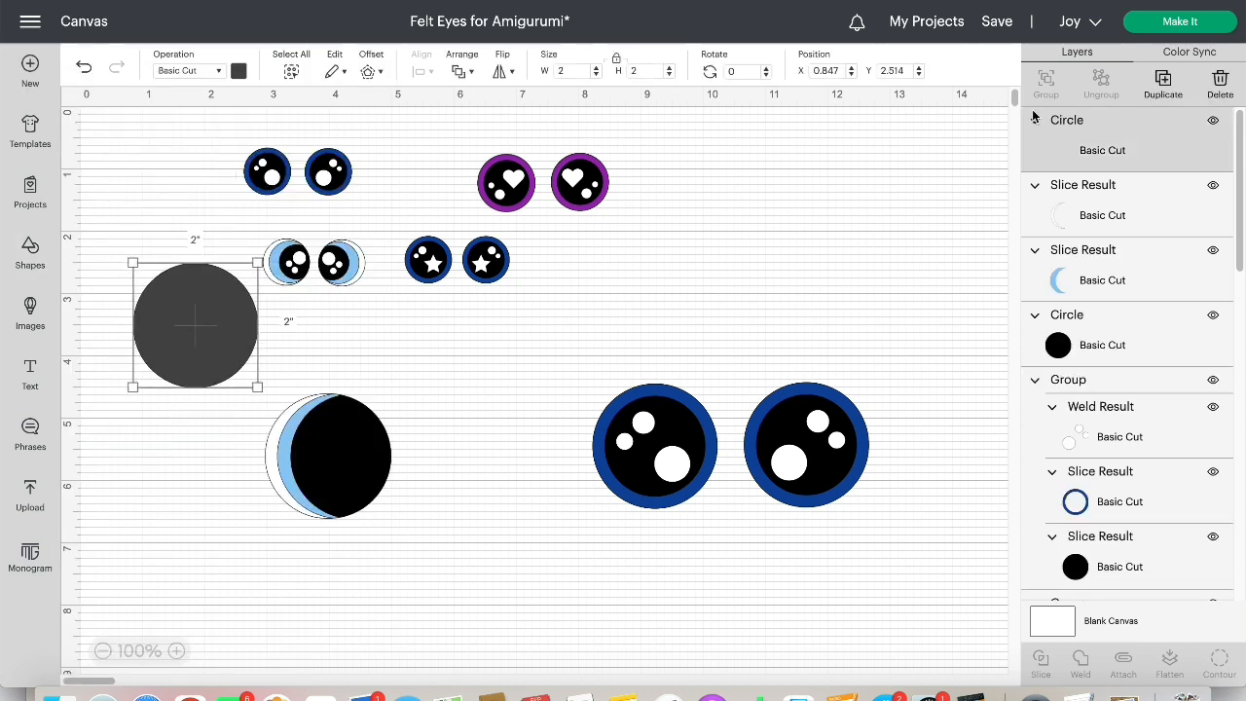
{"action": "left_click", "coordinate": [1164, 86]}
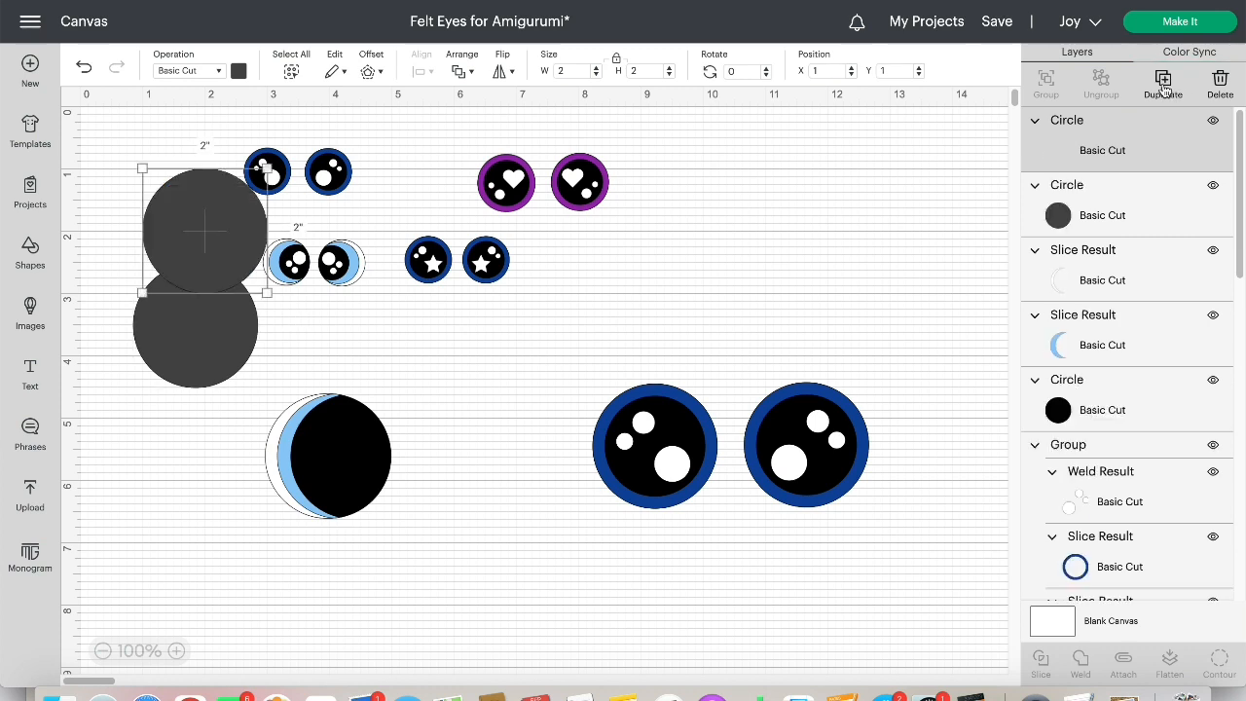
Color one new circle white, shrink it to 0.472 inch, and place it on the upper right of the black circle
{"action": "left_click", "coordinate": [239, 72]}
{"action": "left_click", "coordinate": [301, 146]}
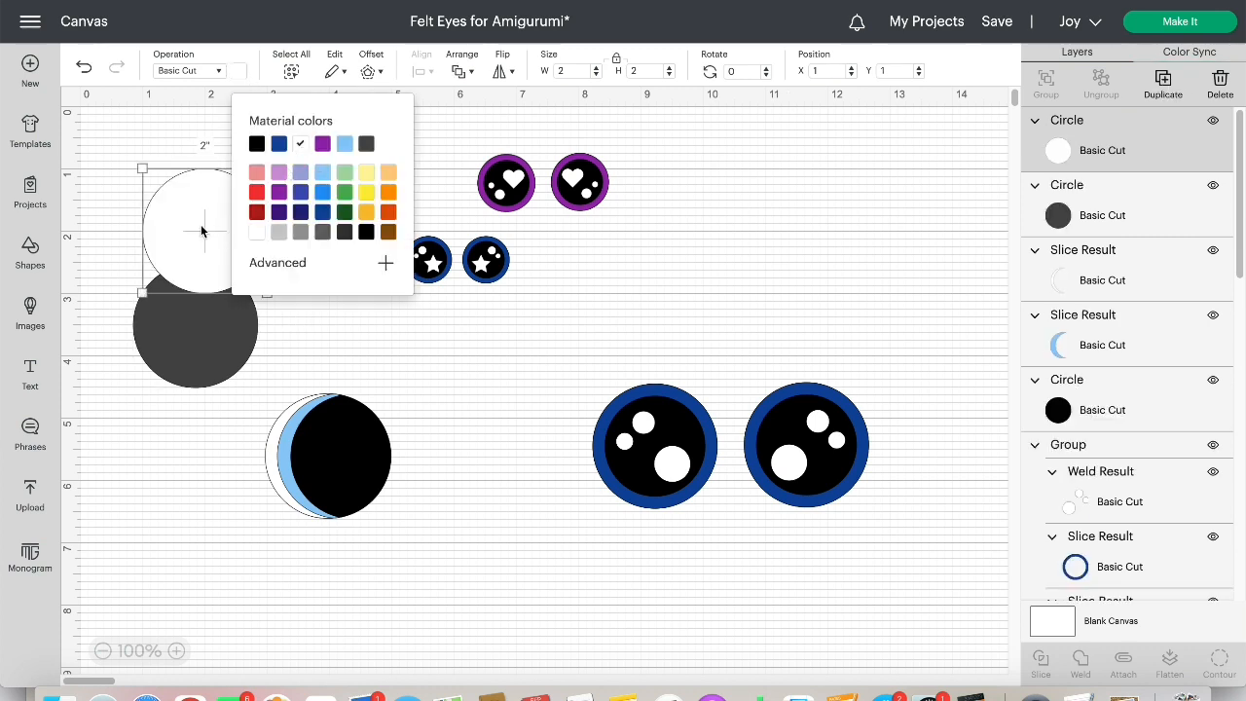
{"action": "left_click_drag", "start_coordinate": [204, 230], "coordinate": [455, 420]}
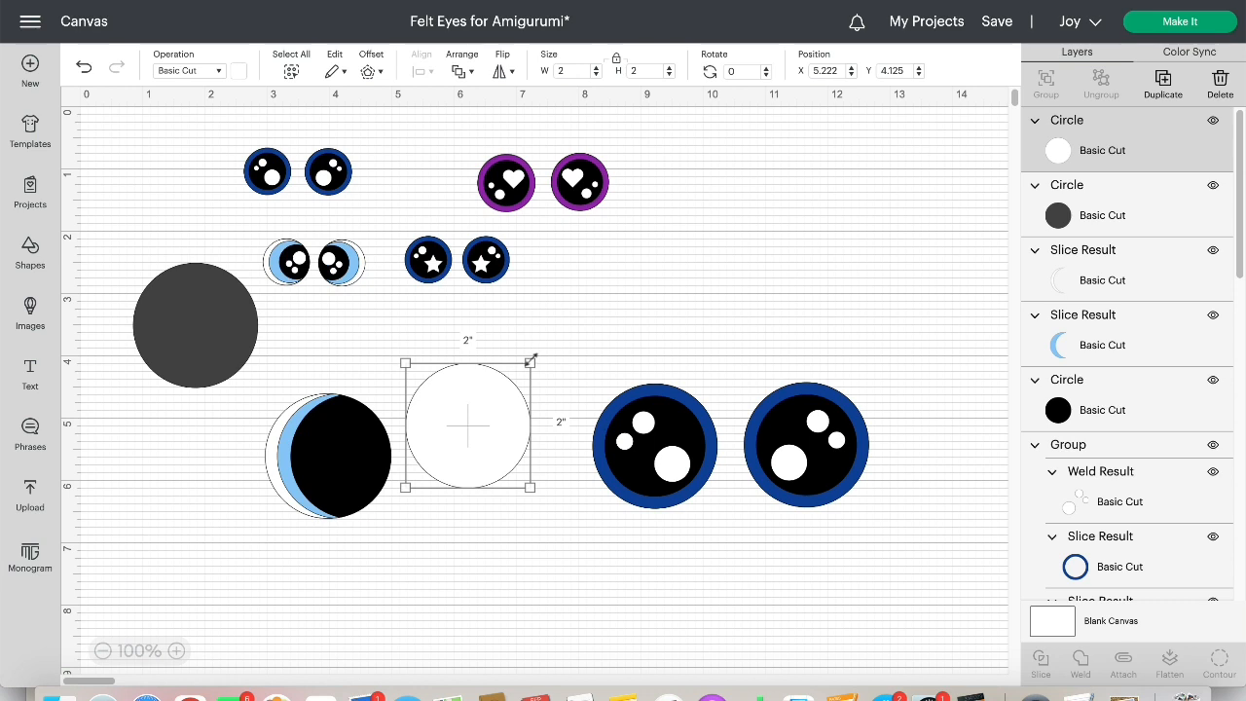
{"action": "left_click_drag", "start_coordinate": [519, 365], "coordinate": [363, 443]}
{"action": "left_click", "coordinate": [505, 430]}
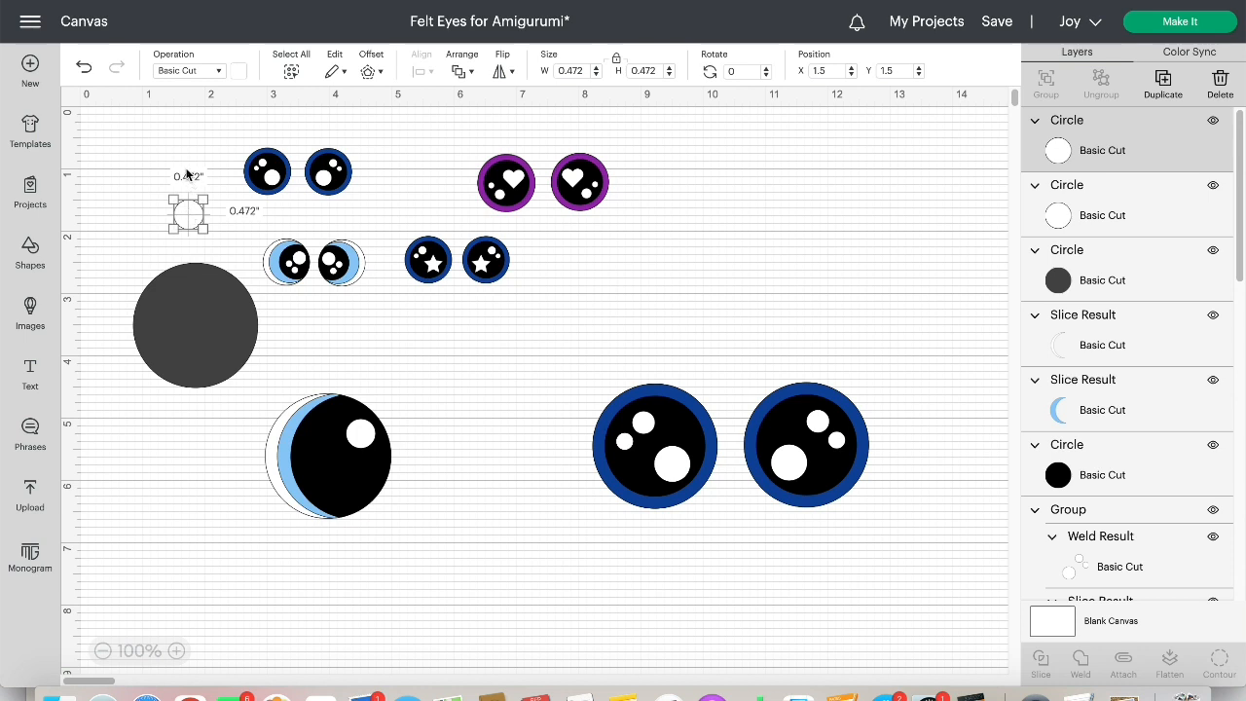
Add two smaller duplicated white highlights to the black circle: a 0.319-inch one left of center and a tinier one below it
{"action": "left_click_drag", "start_coordinate": [187, 214], "coordinate": [324, 467]}
{"action": "left_click", "coordinate": [511, 502]}
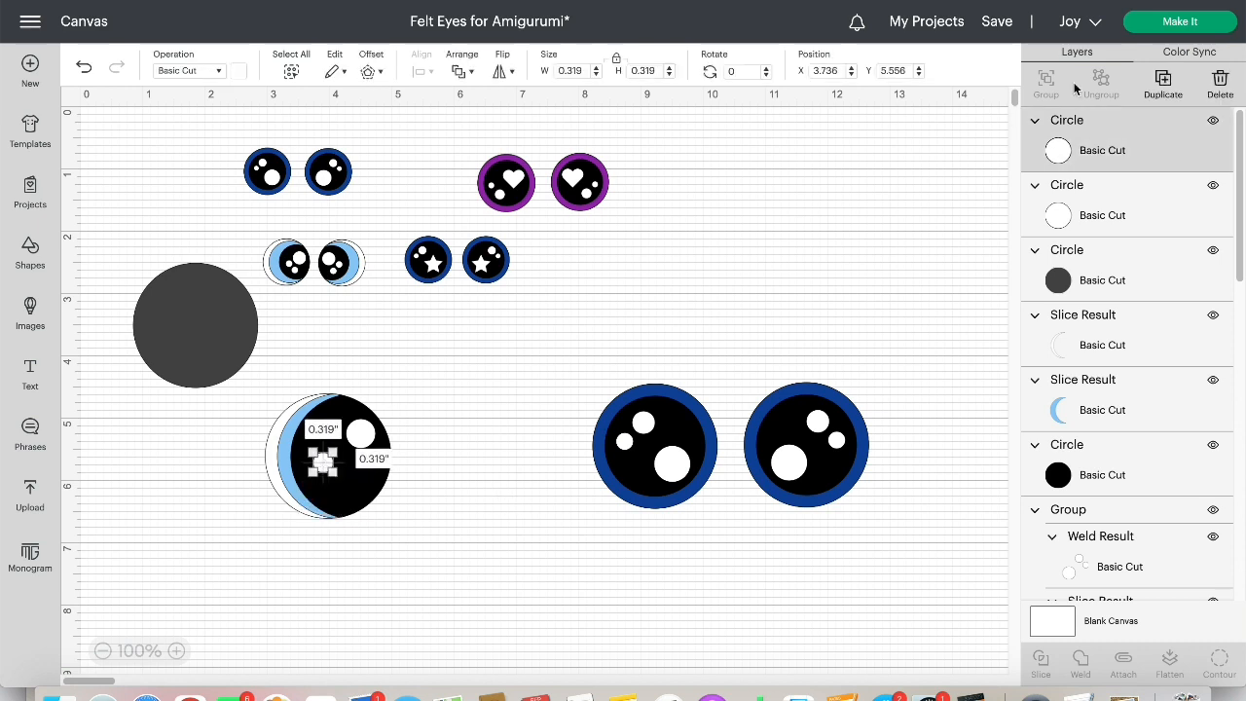
{"action": "left_click", "coordinate": [1163, 81]}
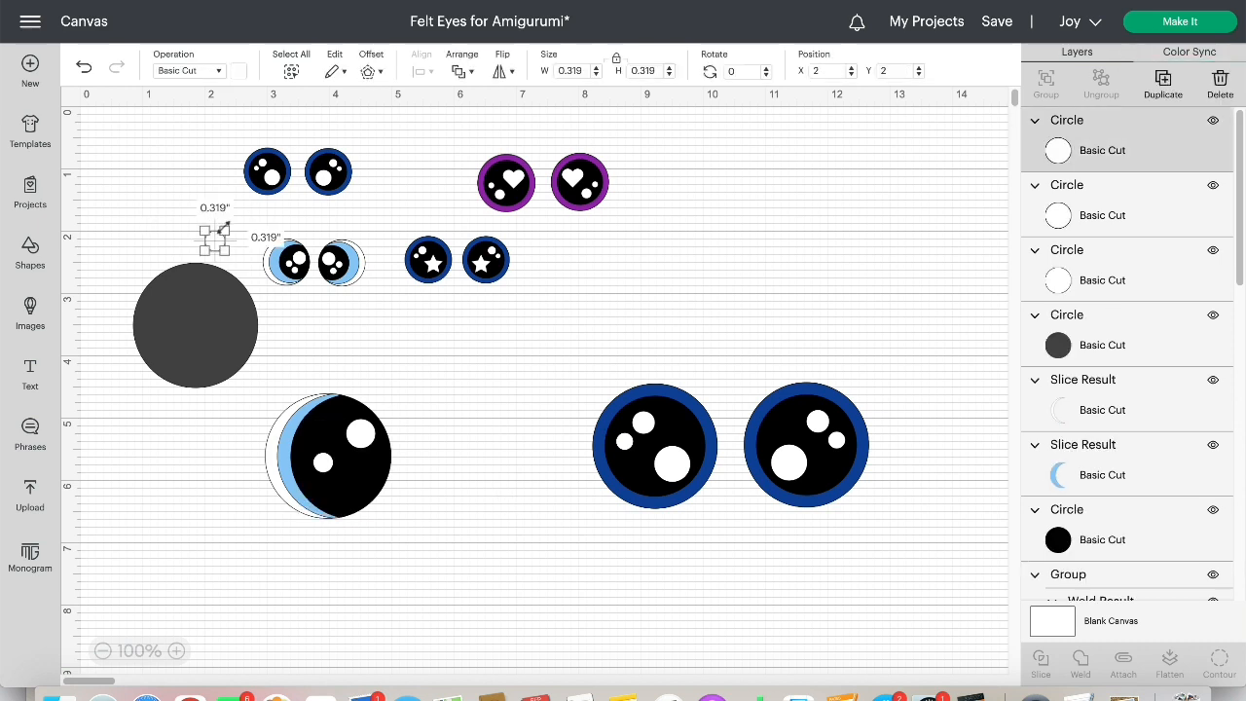
{"action": "left_click_drag", "start_coordinate": [224, 230], "coordinate": [343, 498]}
{"action": "left_click", "coordinate": [180, 176]}
{"action": "left_click", "coordinate": [472, 418]}
Fine-tune the highlight spacing, placing the large circle at X 4.264, Y 5.083 and the medium one at X 3.736, Y 5.528
{"action": "left_click", "coordinate": [366, 438]}
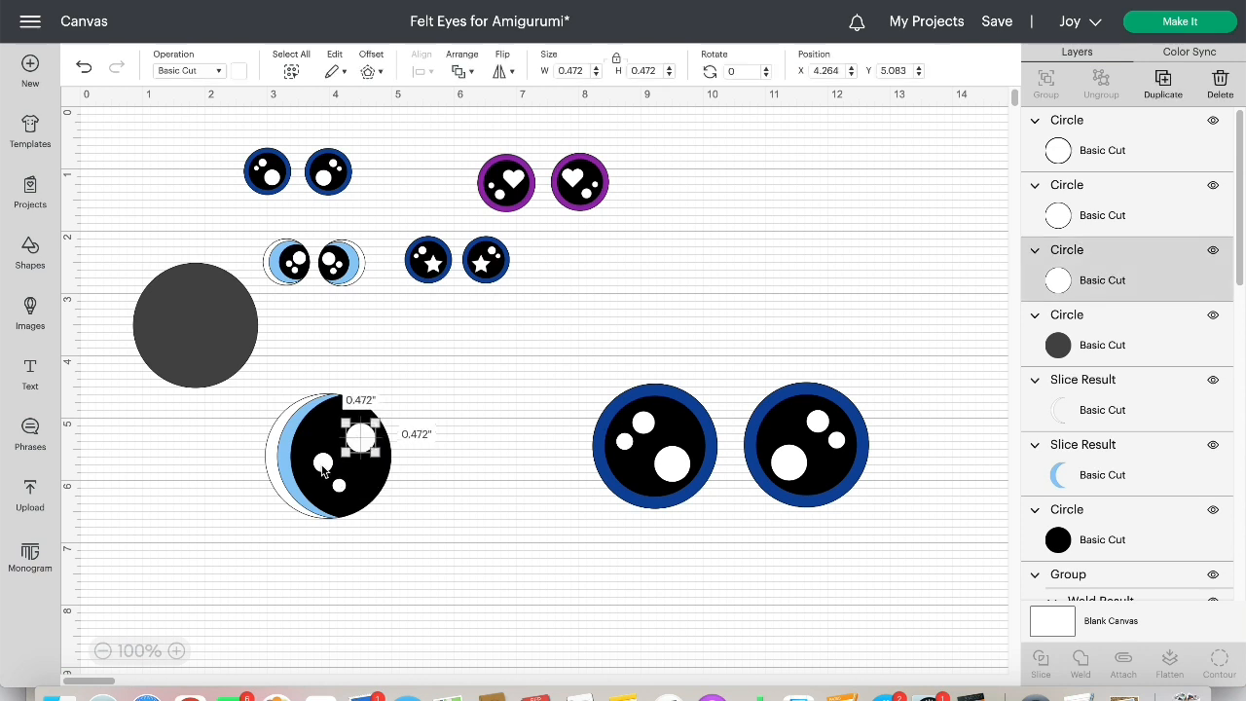
{"action": "left_click", "coordinate": [511, 457]}
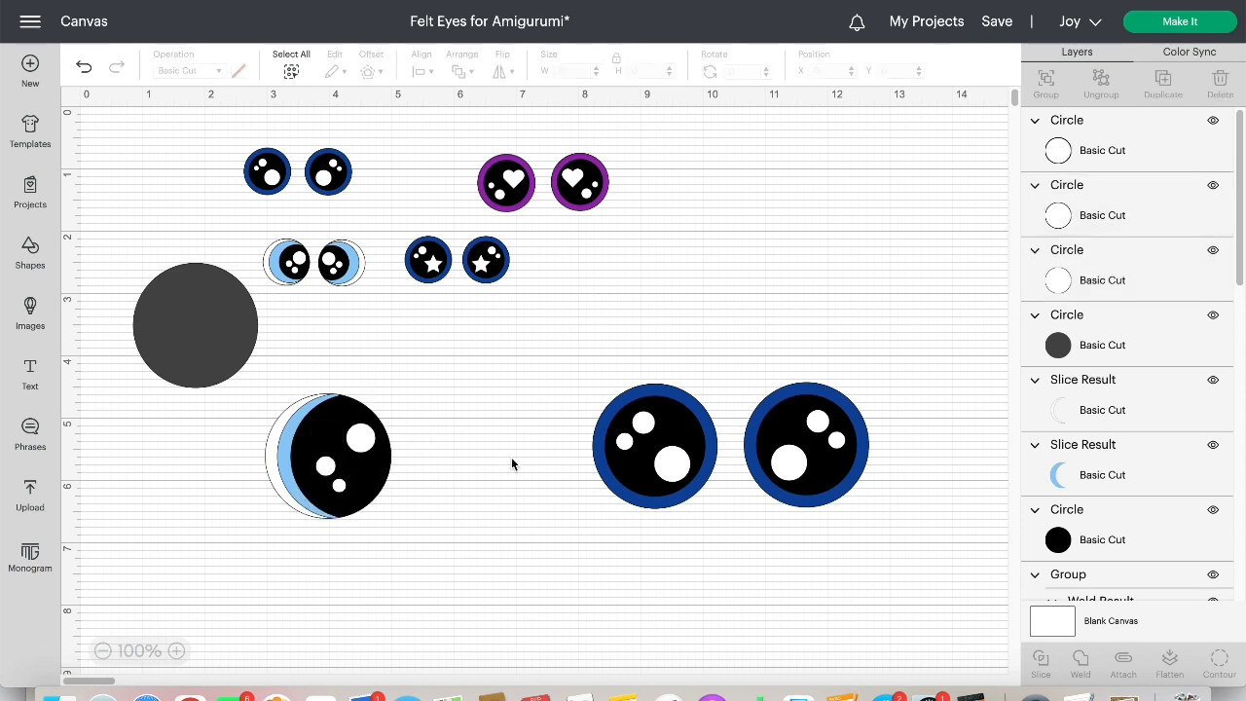
{"action": "left_click_drag", "start_coordinate": [331, 473], "coordinate": [329, 467]}
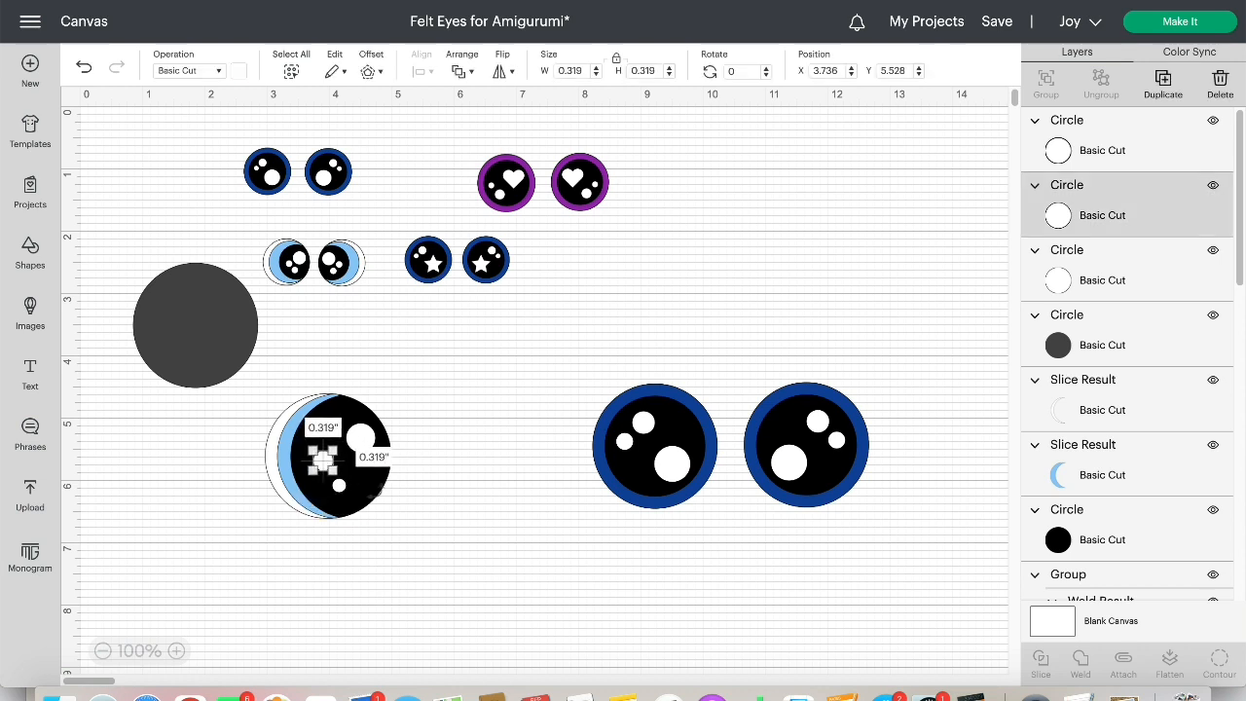
{"action": "left_click", "coordinate": [350, 526]}
{"action": "left_click_drag", "start_coordinate": [342, 487], "coordinate": [338, 484]}
{"action": "left_click", "coordinate": [480, 404]}
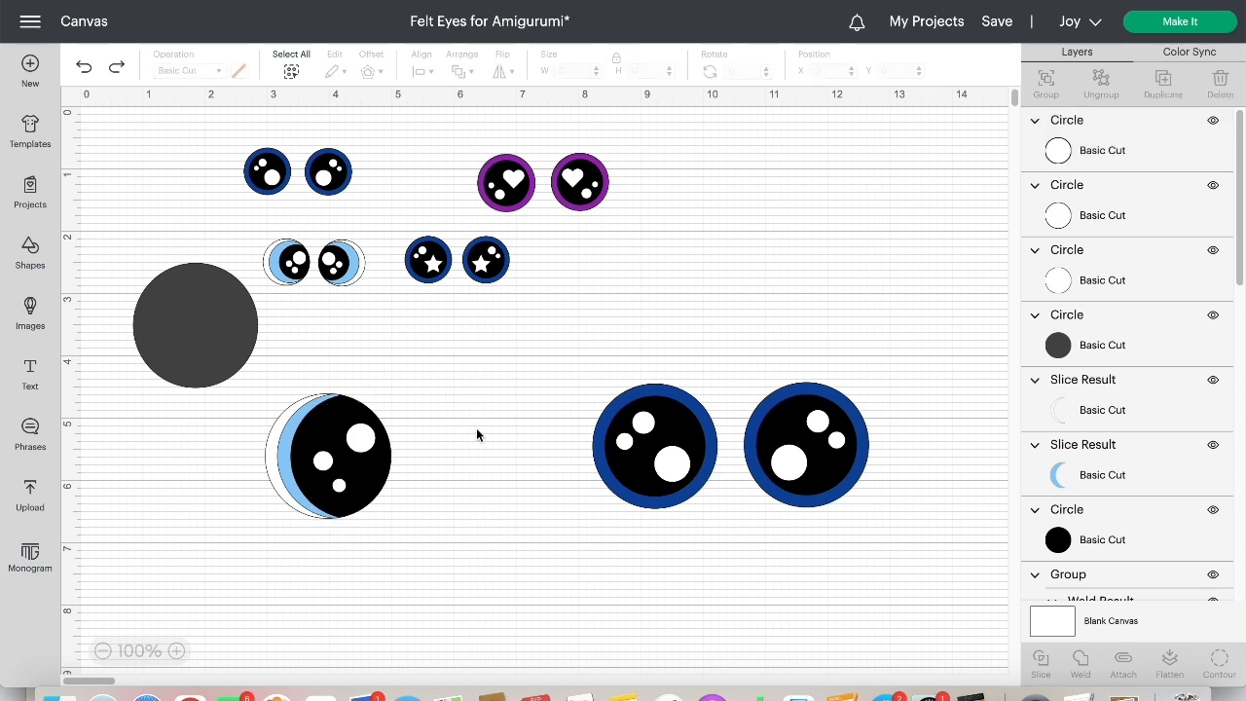
Move the black circle and light blue crescent aside, and weld the white crescent with the three white highlight circles
{"action": "left_click", "coordinate": [362, 414]}
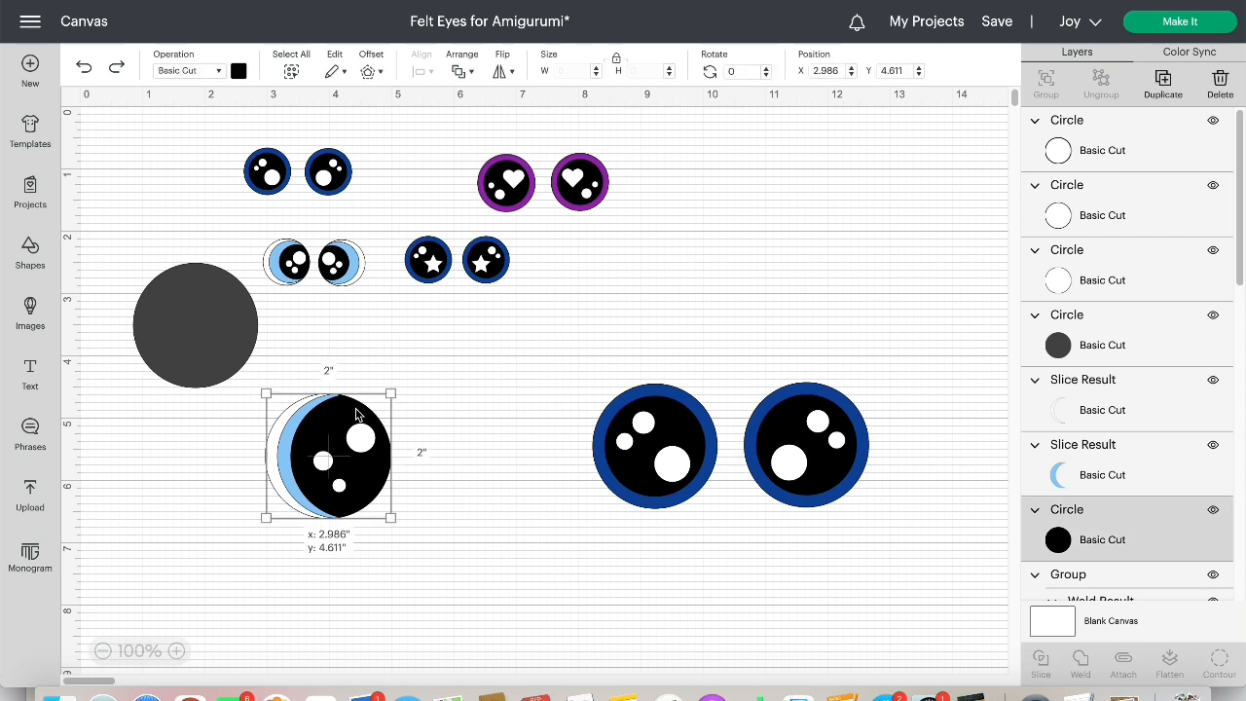
{"action": "left_click_drag", "start_coordinate": [374, 413], "coordinate": [495, 381]}
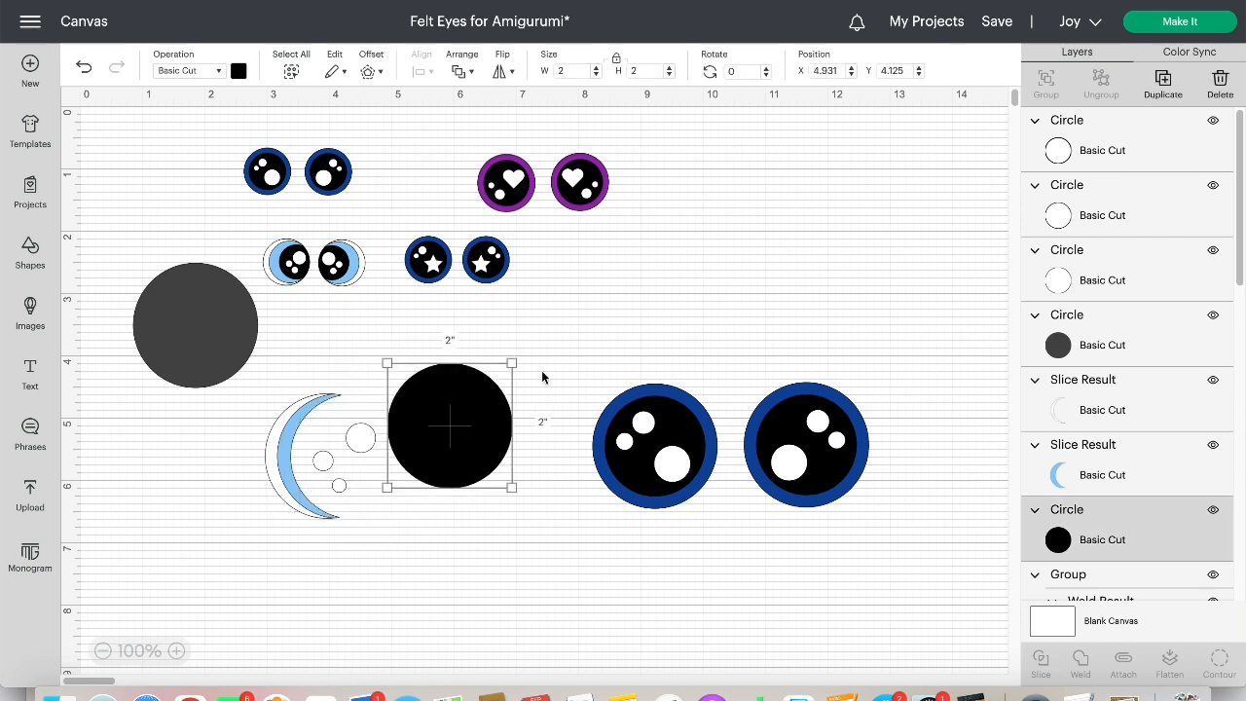
{"action": "left_click_drag", "start_coordinate": [1112, 465], "coordinate": [1111, 133]}
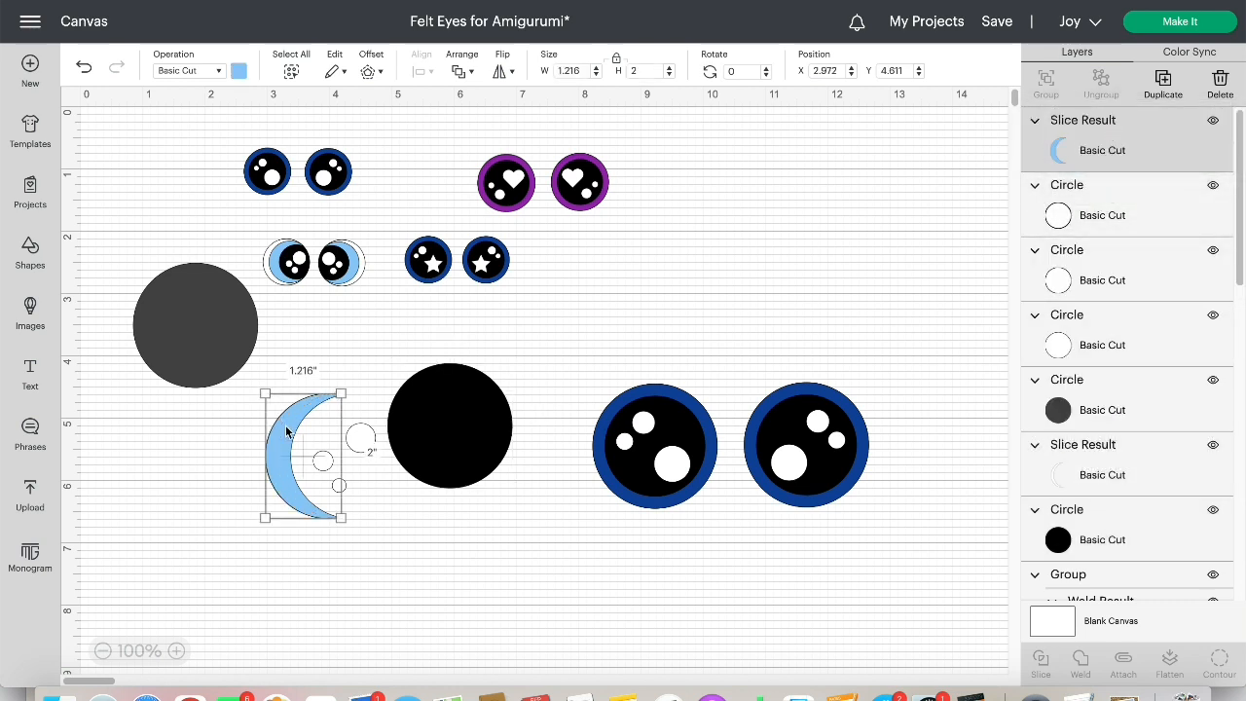
{"action": "left_click_drag", "start_coordinate": [288, 431], "coordinate": [144, 505]}
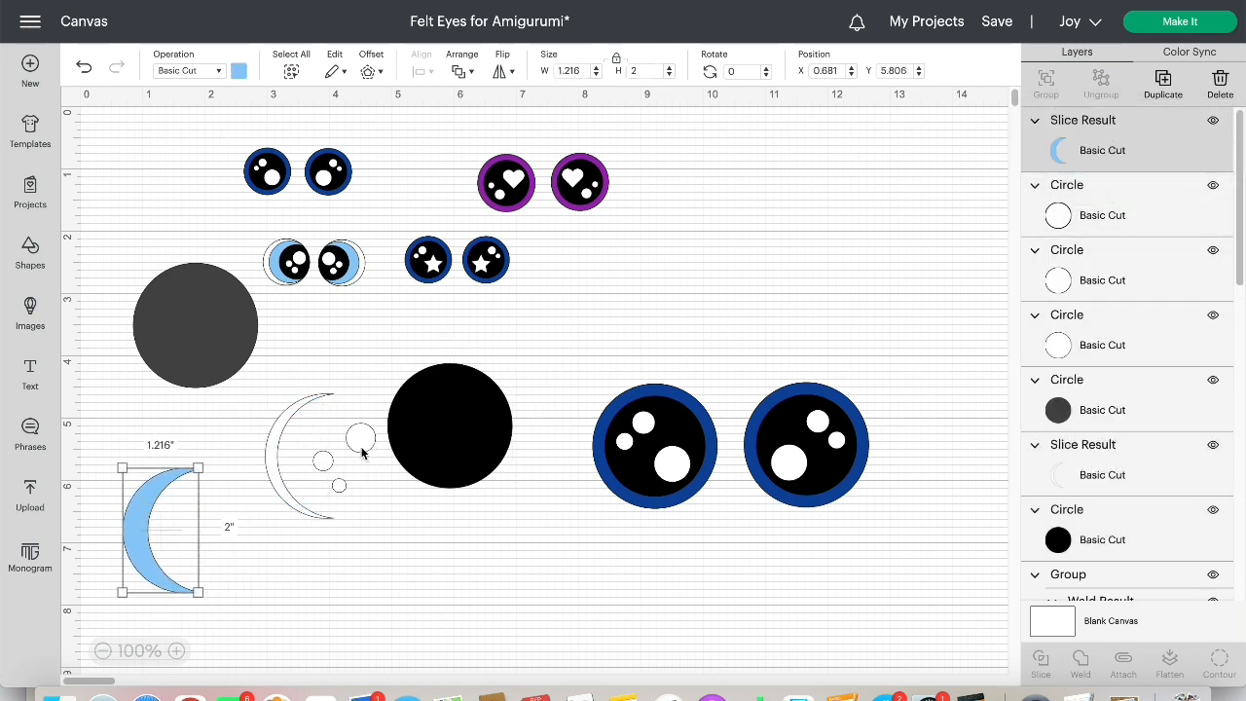
{"action": "left_click_drag", "start_coordinate": [275, 366], "coordinate": [366, 532]}
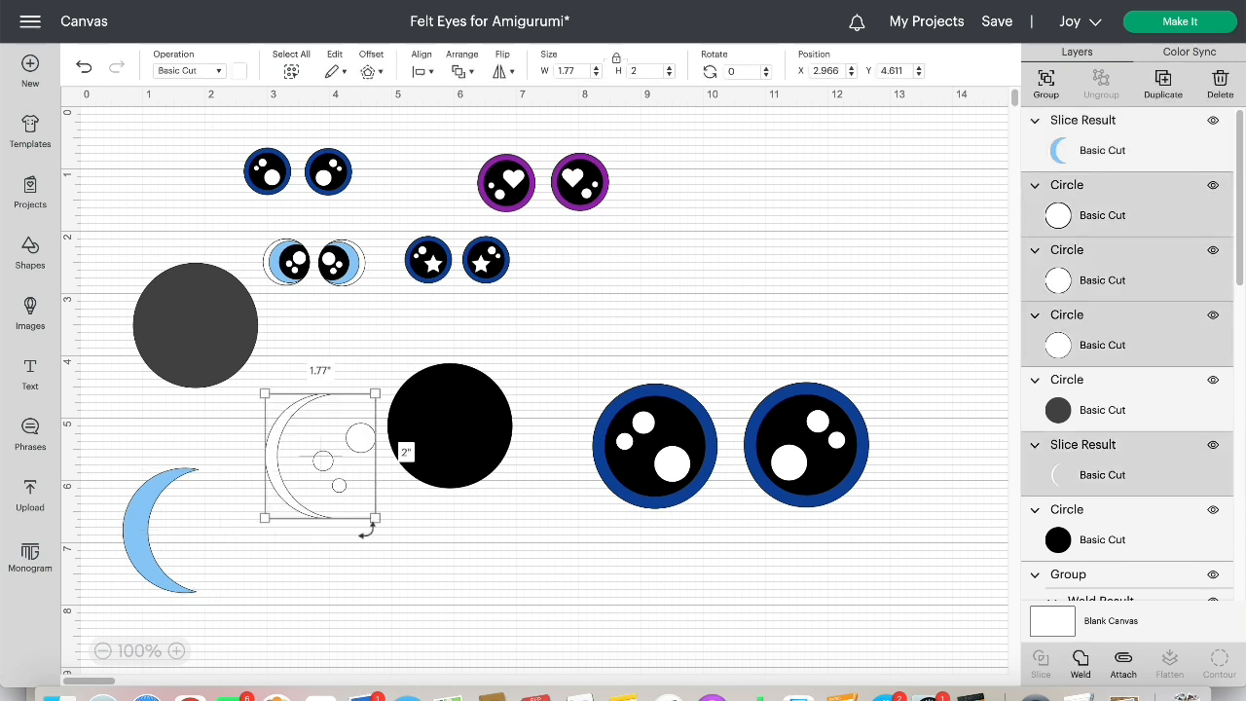
{"action": "left_click", "coordinate": [1079, 667]}
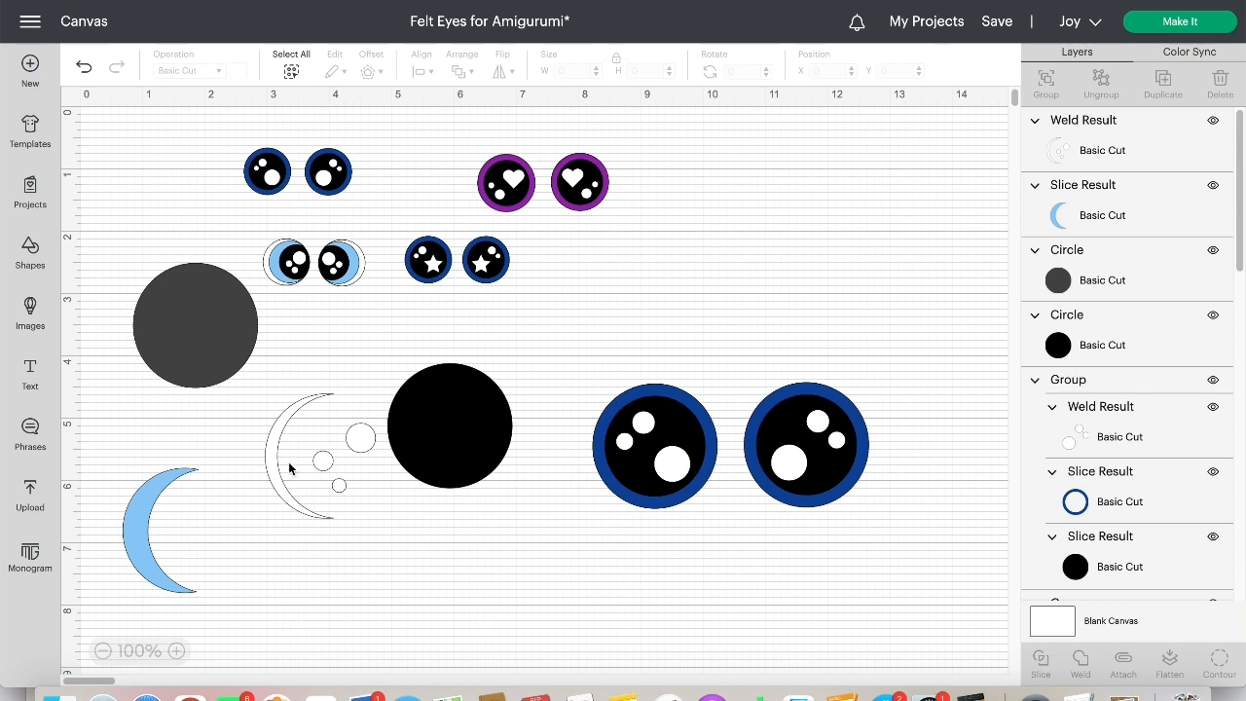
Reassemble the eye from the black circle, light blue crescent and welded white shape, and group the three layers
{"action": "left_click_drag", "start_coordinate": [274, 460], "coordinate": [255, 497]}
{"action": "left_click_drag", "start_coordinate": [431, 452], "coordinate": [295, 516]}
{"action": "left_click_drag", "start_coordinate": [142, 503], "coordinate": [275, 451]}
{"action": "left_click", "coordinate": [292, 407]}
{"action": "left_click_drag", "start_coordinate": [273, 408], "coordinate": [388, 626]}
{"action": "left_click", "coordinate": [1045, 84]}
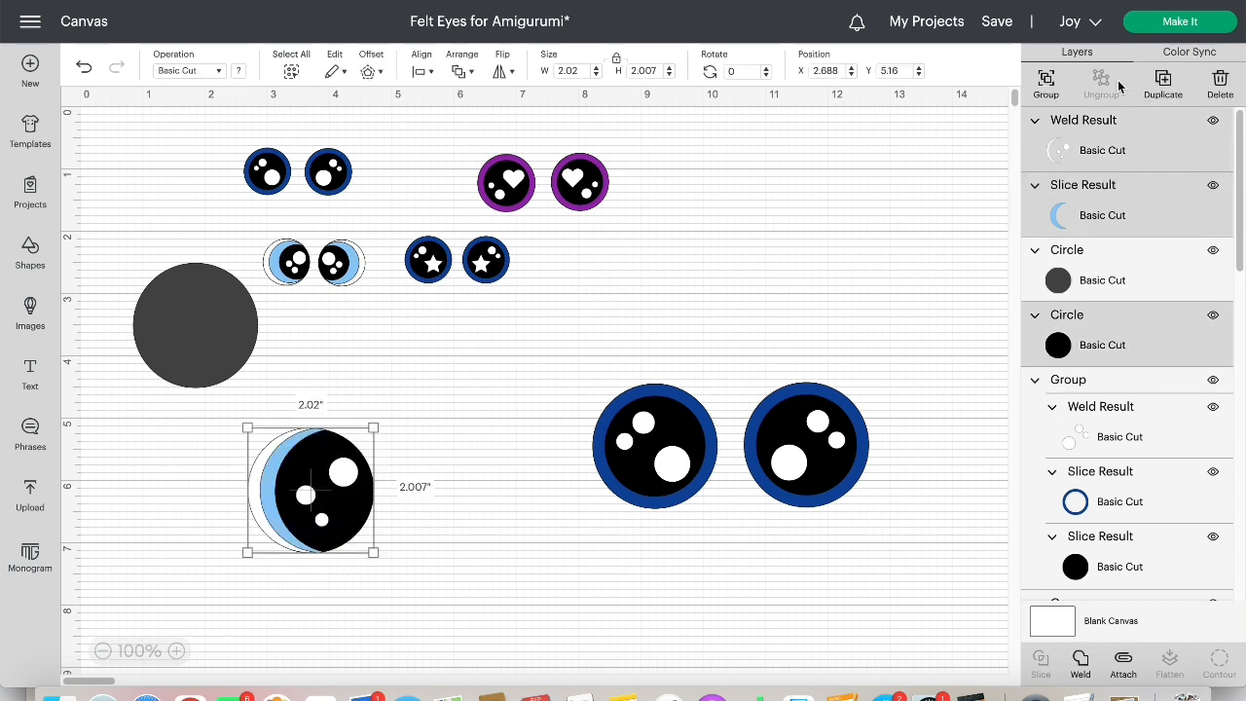
Duplicate the crescent eye, flip the copy horizontally, and line it up beside the original at X 5.042, Y 5.153
{"action": "left_click", "coordinate": [1164, 86]}
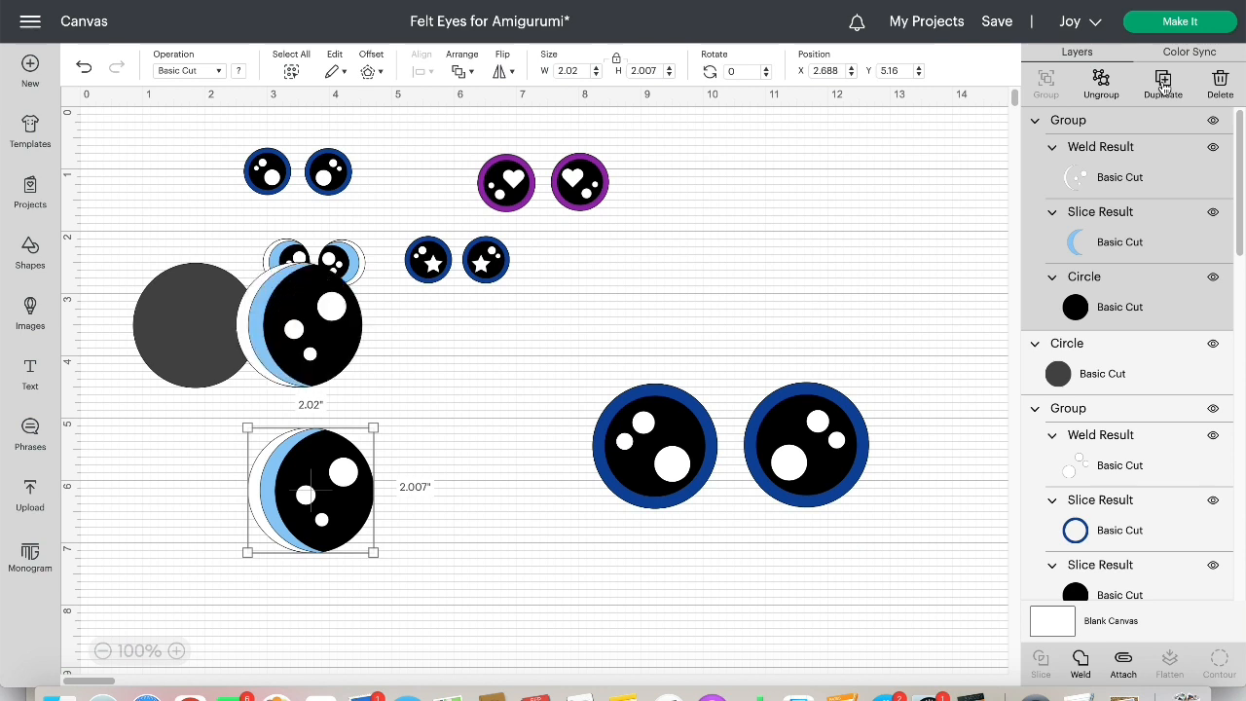
{"action": "left_click_drag", "start_coordinate": [329, 337], "coordinate": [492, 519]}
{"action": "left_click", "coordinate": [501, 78]}
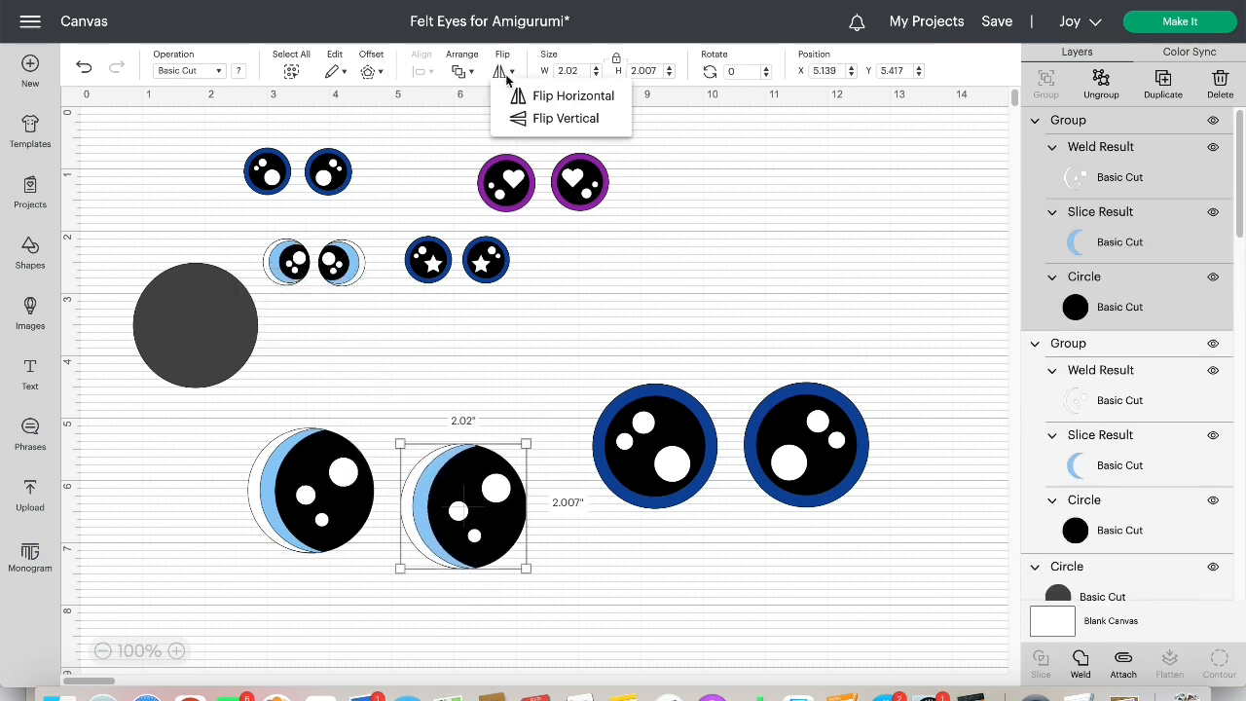
{"action": "left_click", "coordinate": [531, 96]}
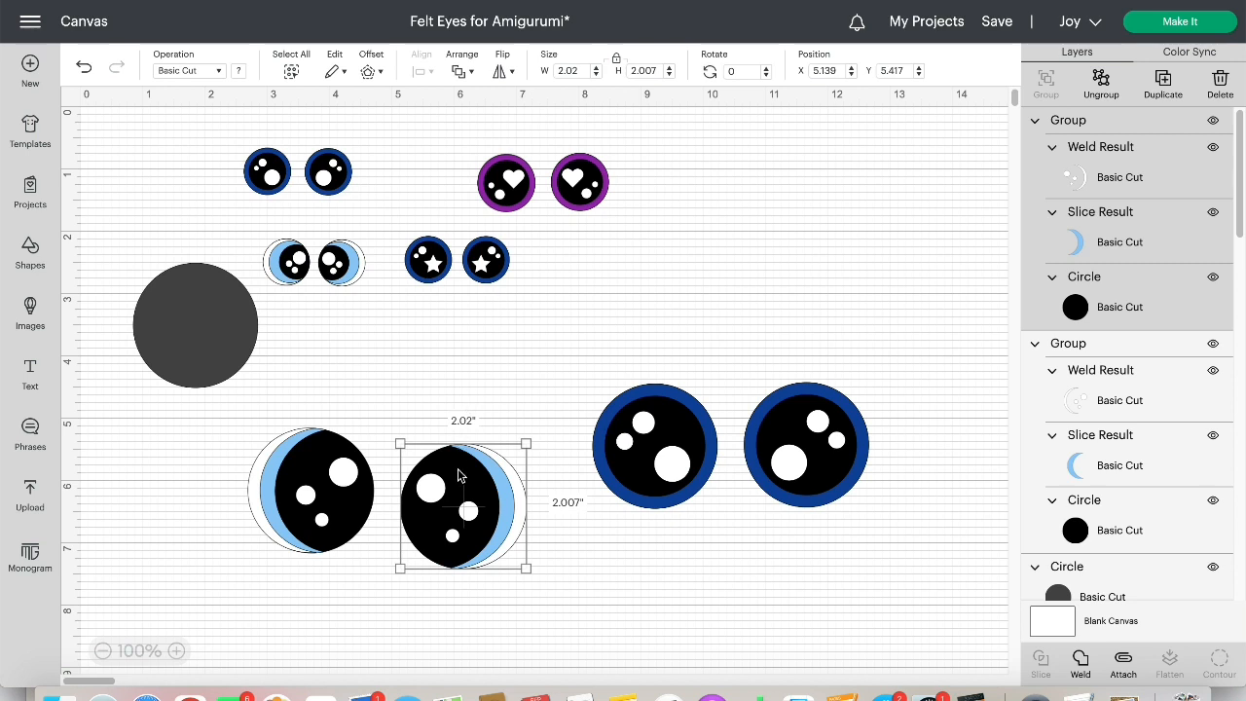
{"action": "left_click_drag", "start_coordinate": [460, 475], "coordinate": [452, 459]}
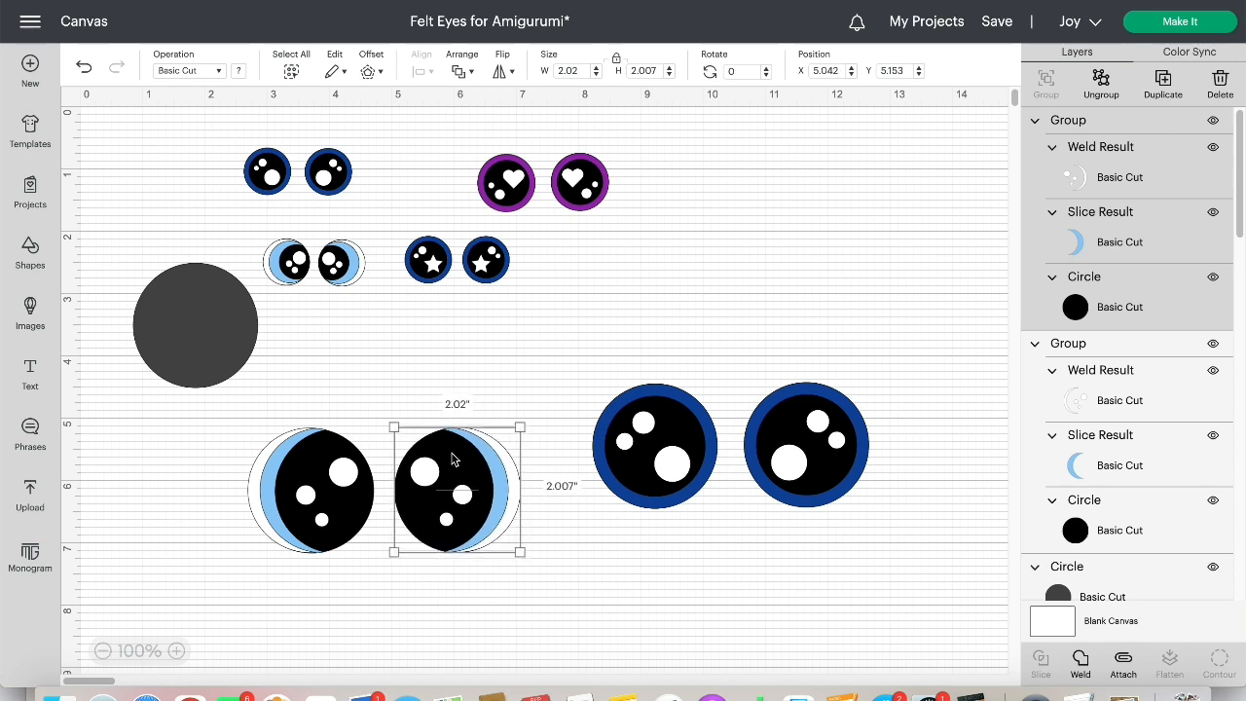